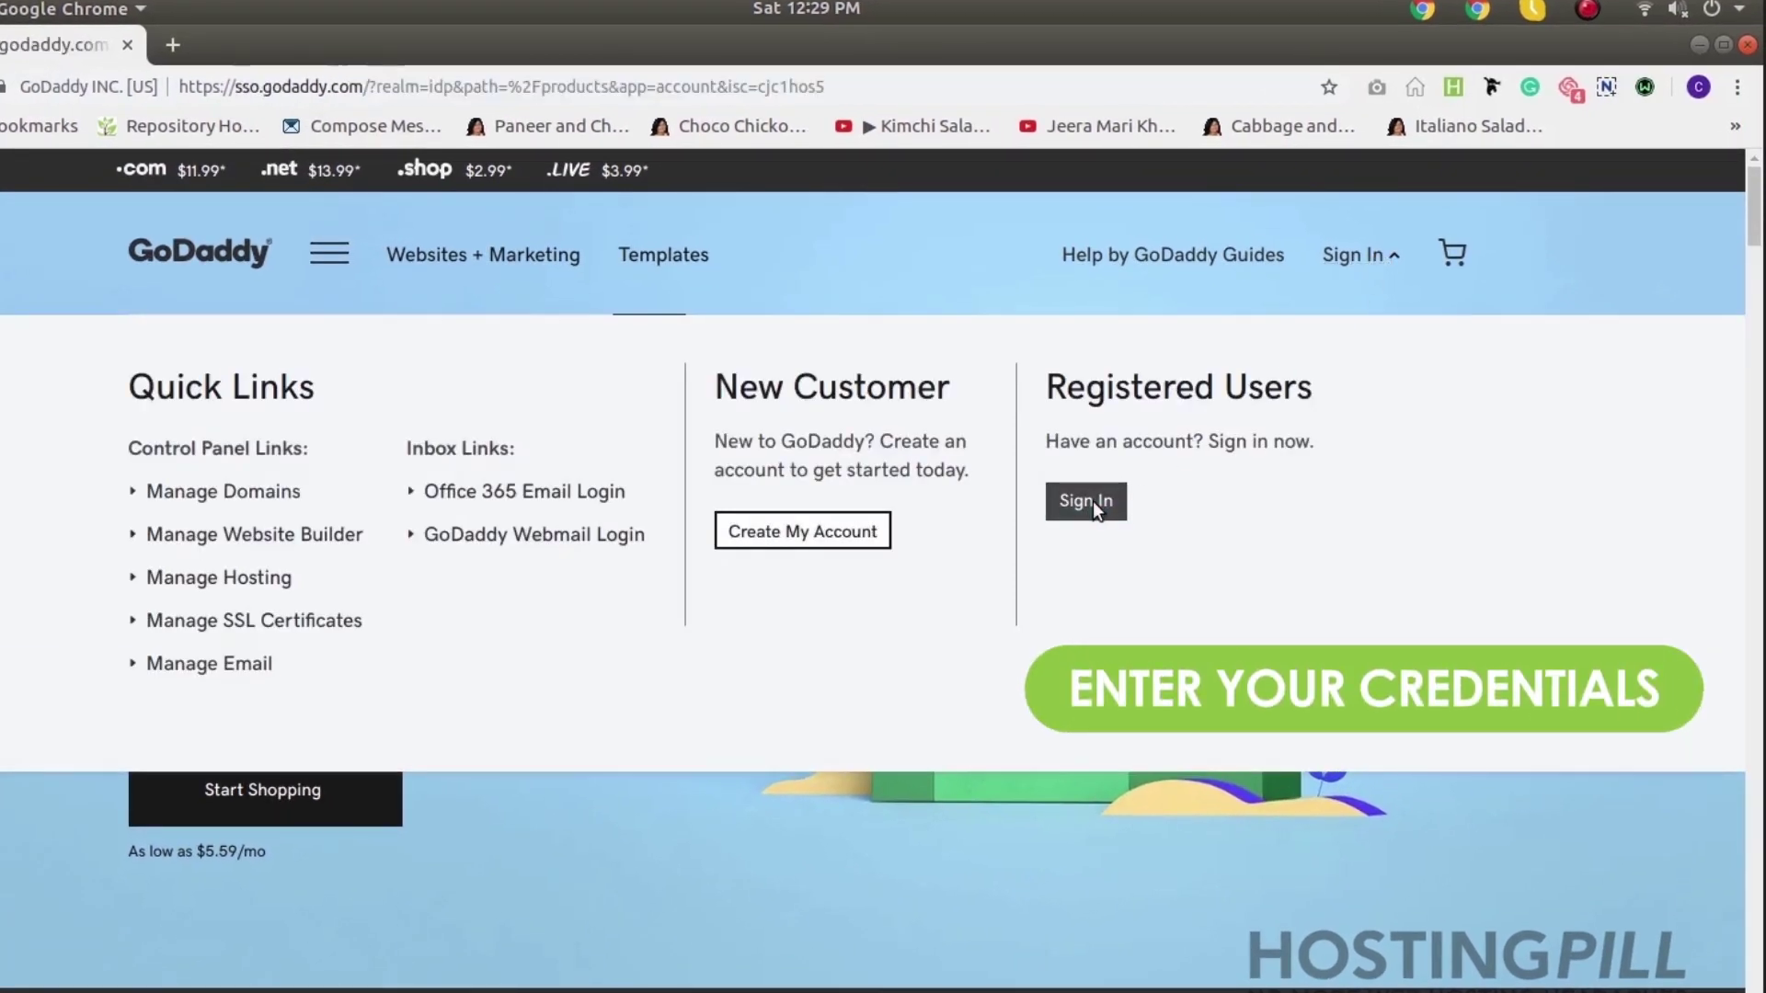
Sign in to GoDaddy with the saved username and password and enter the 6-digit verification code
click(1092, 501)
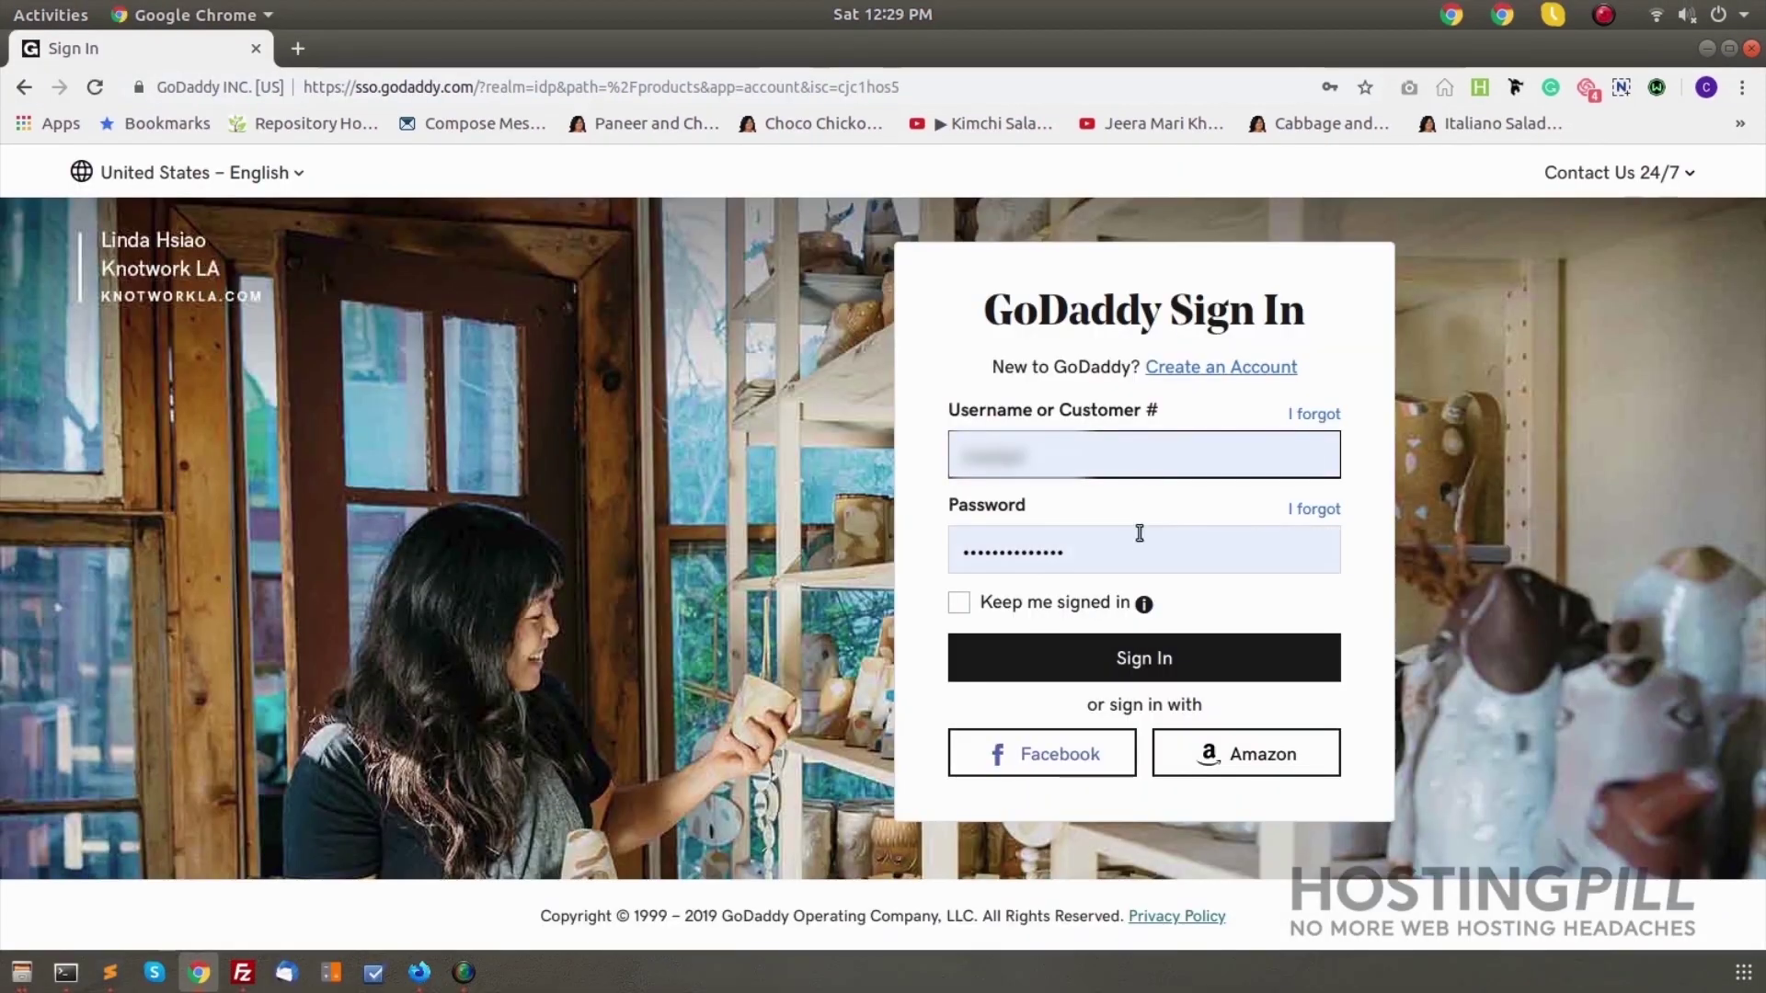
click(1117, 651)
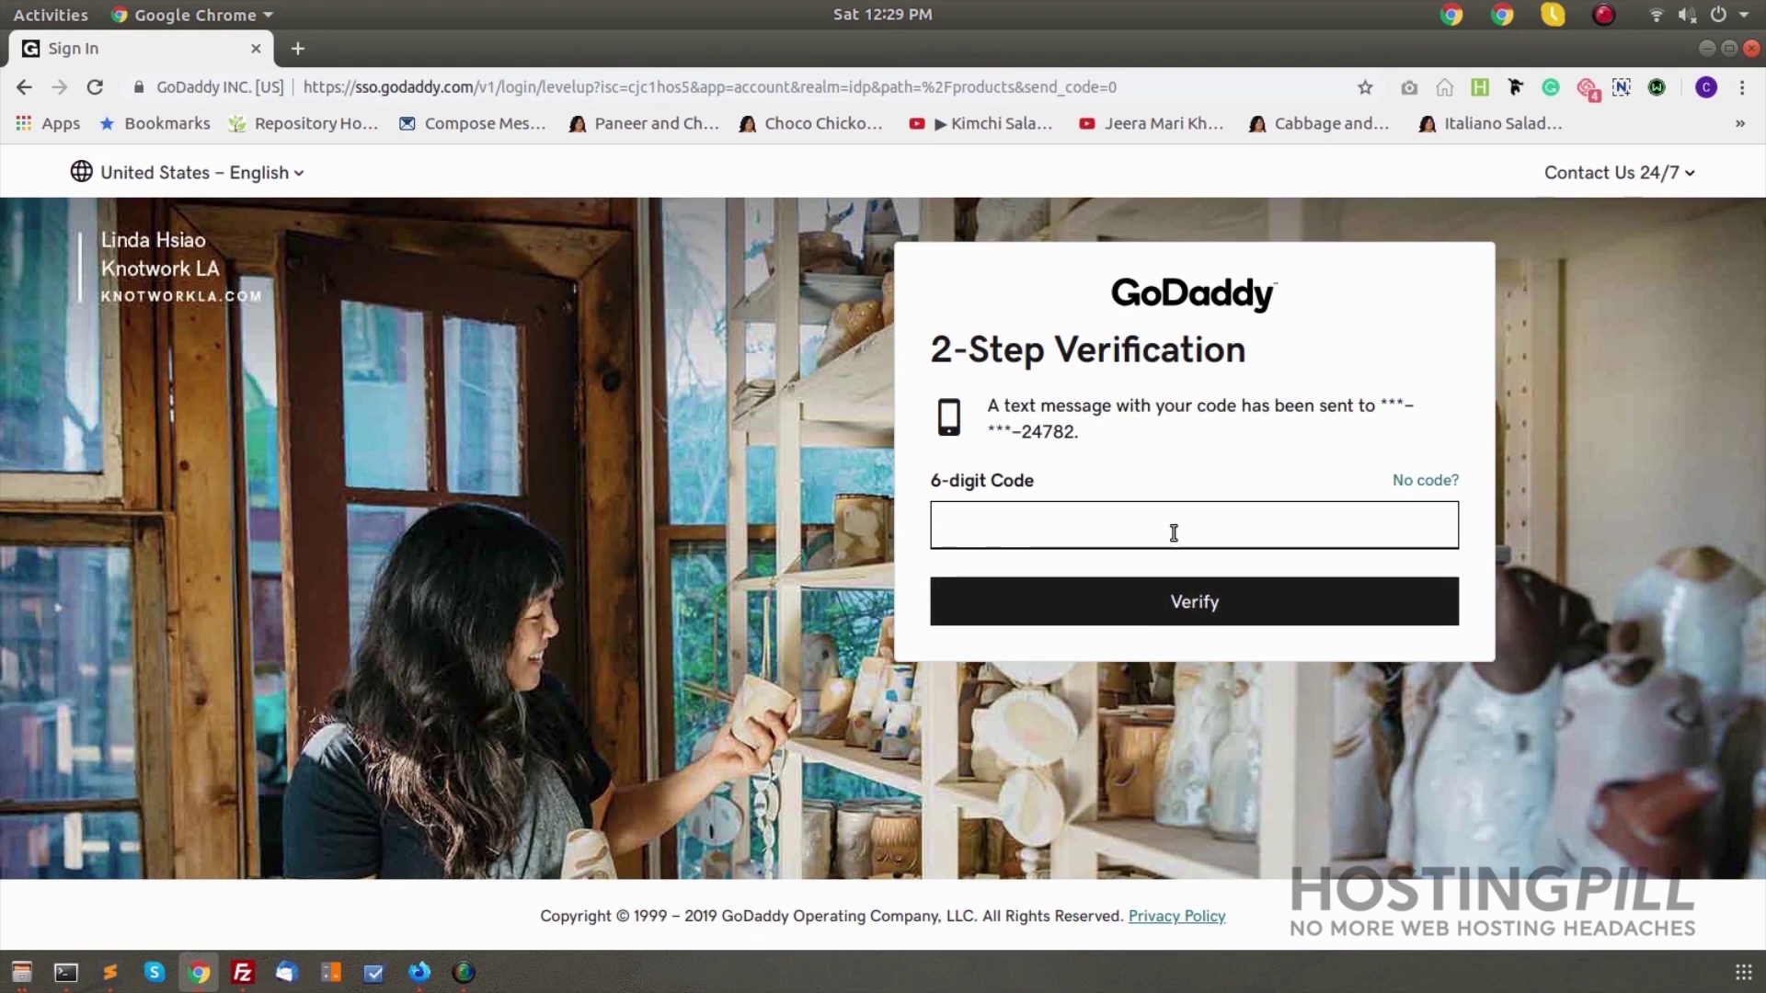
text(12)
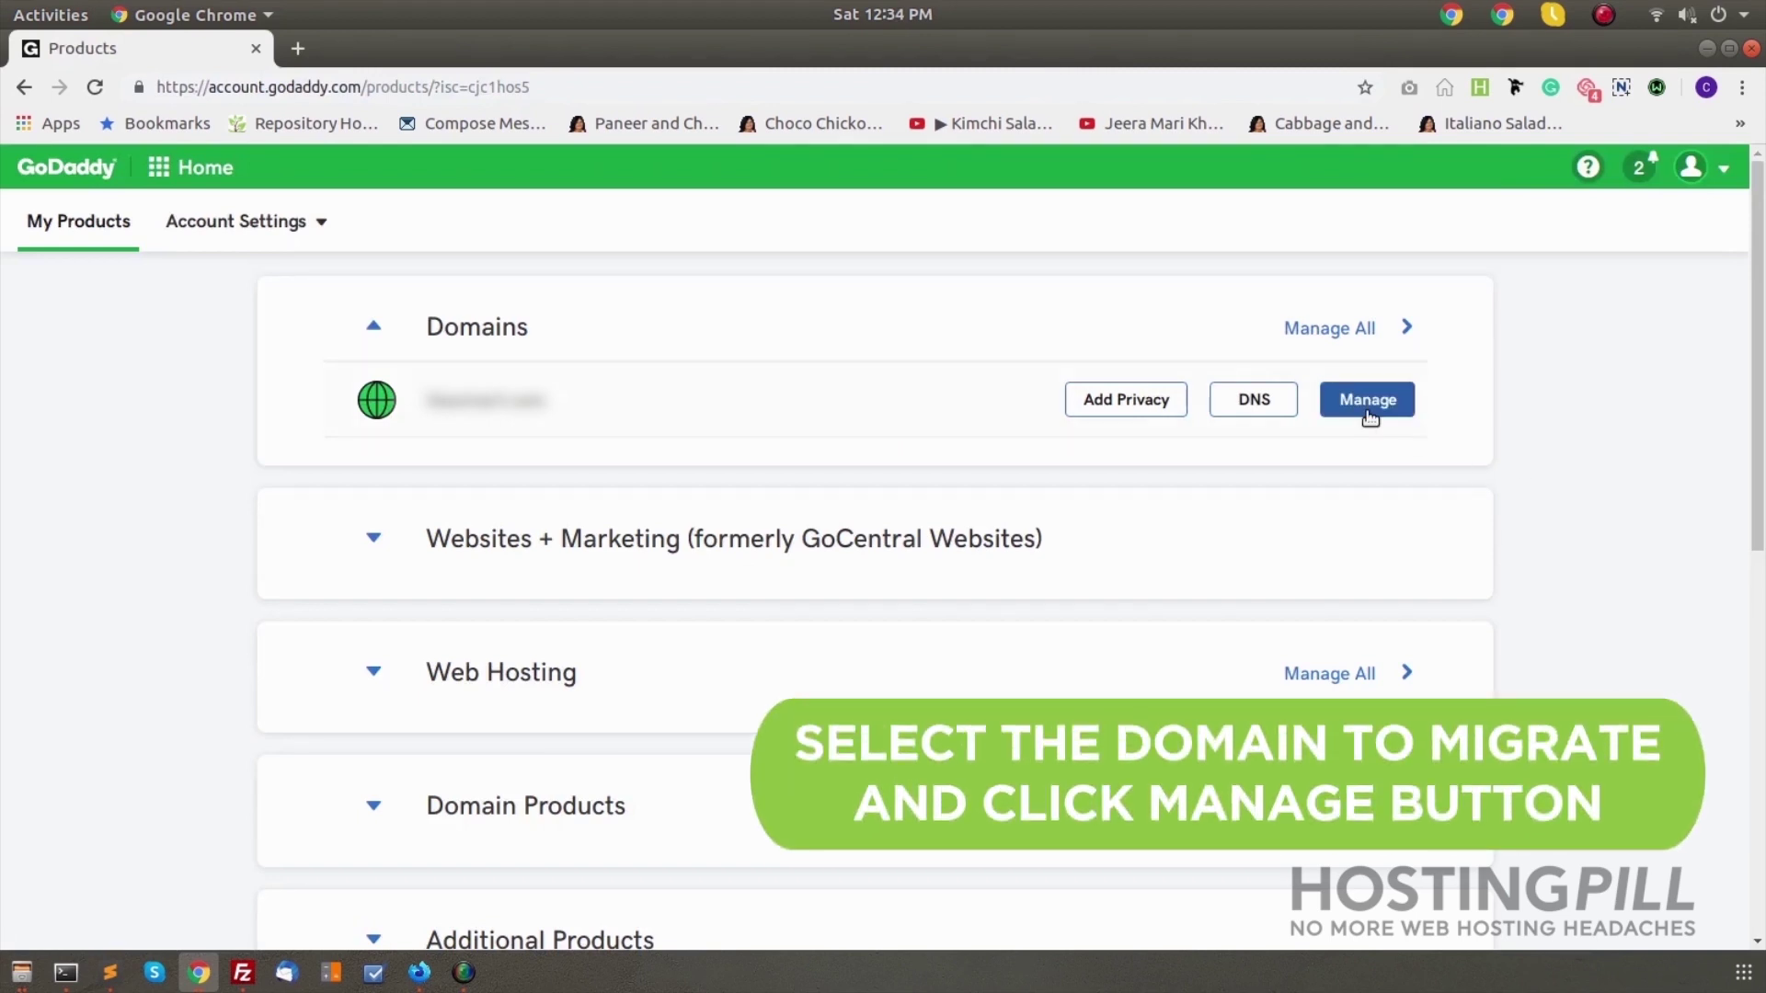
In the domain's Manage page, turn Domain lock off under Additional Settings
click(1333, 414)
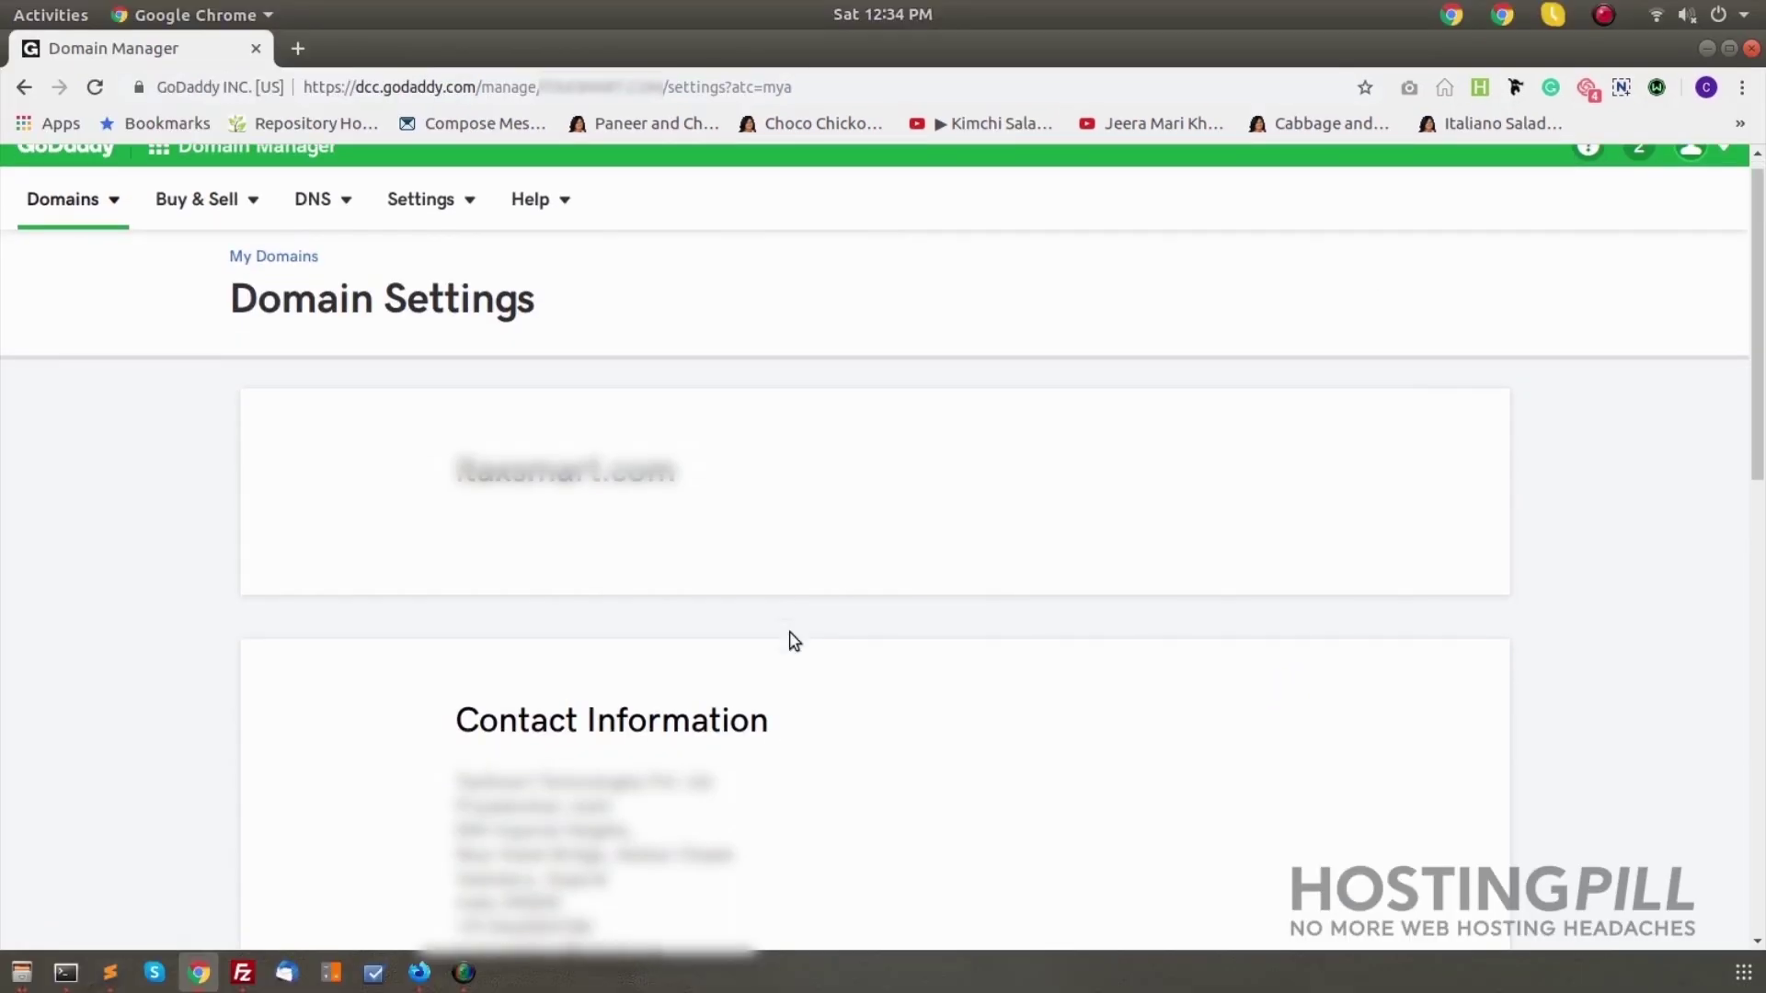
scroll(795, 635, down, 2)
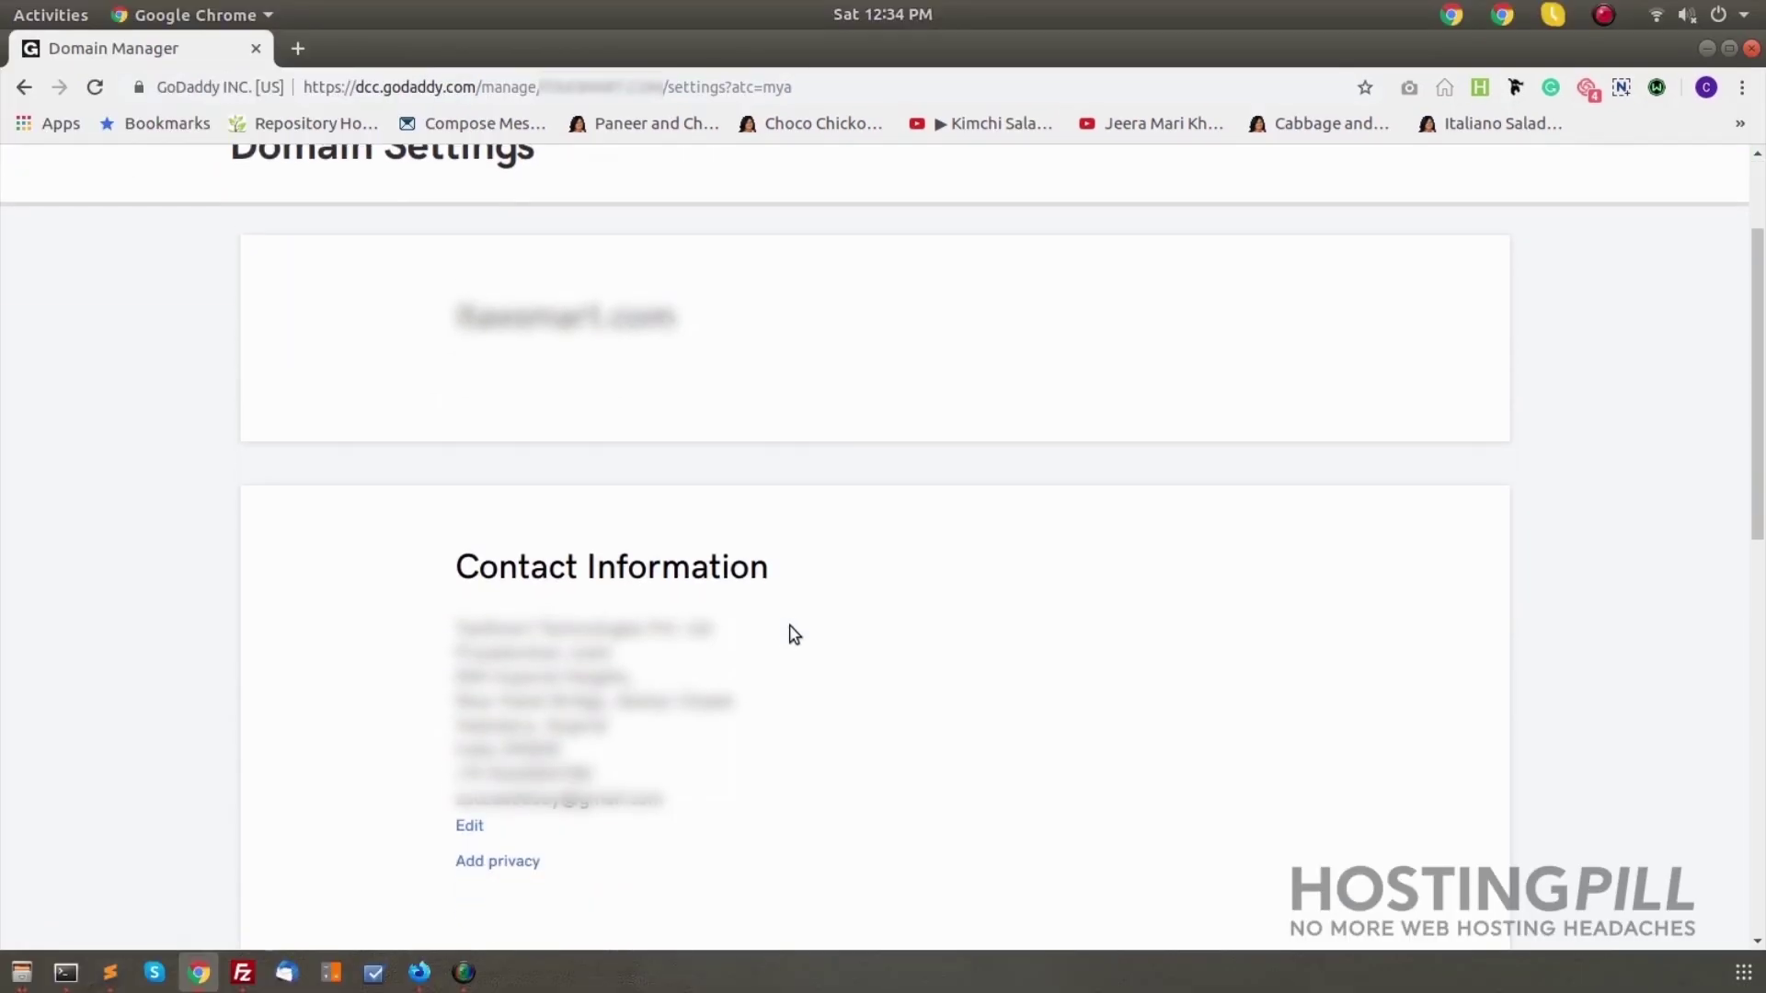
scroll(795, 634, down, 8)
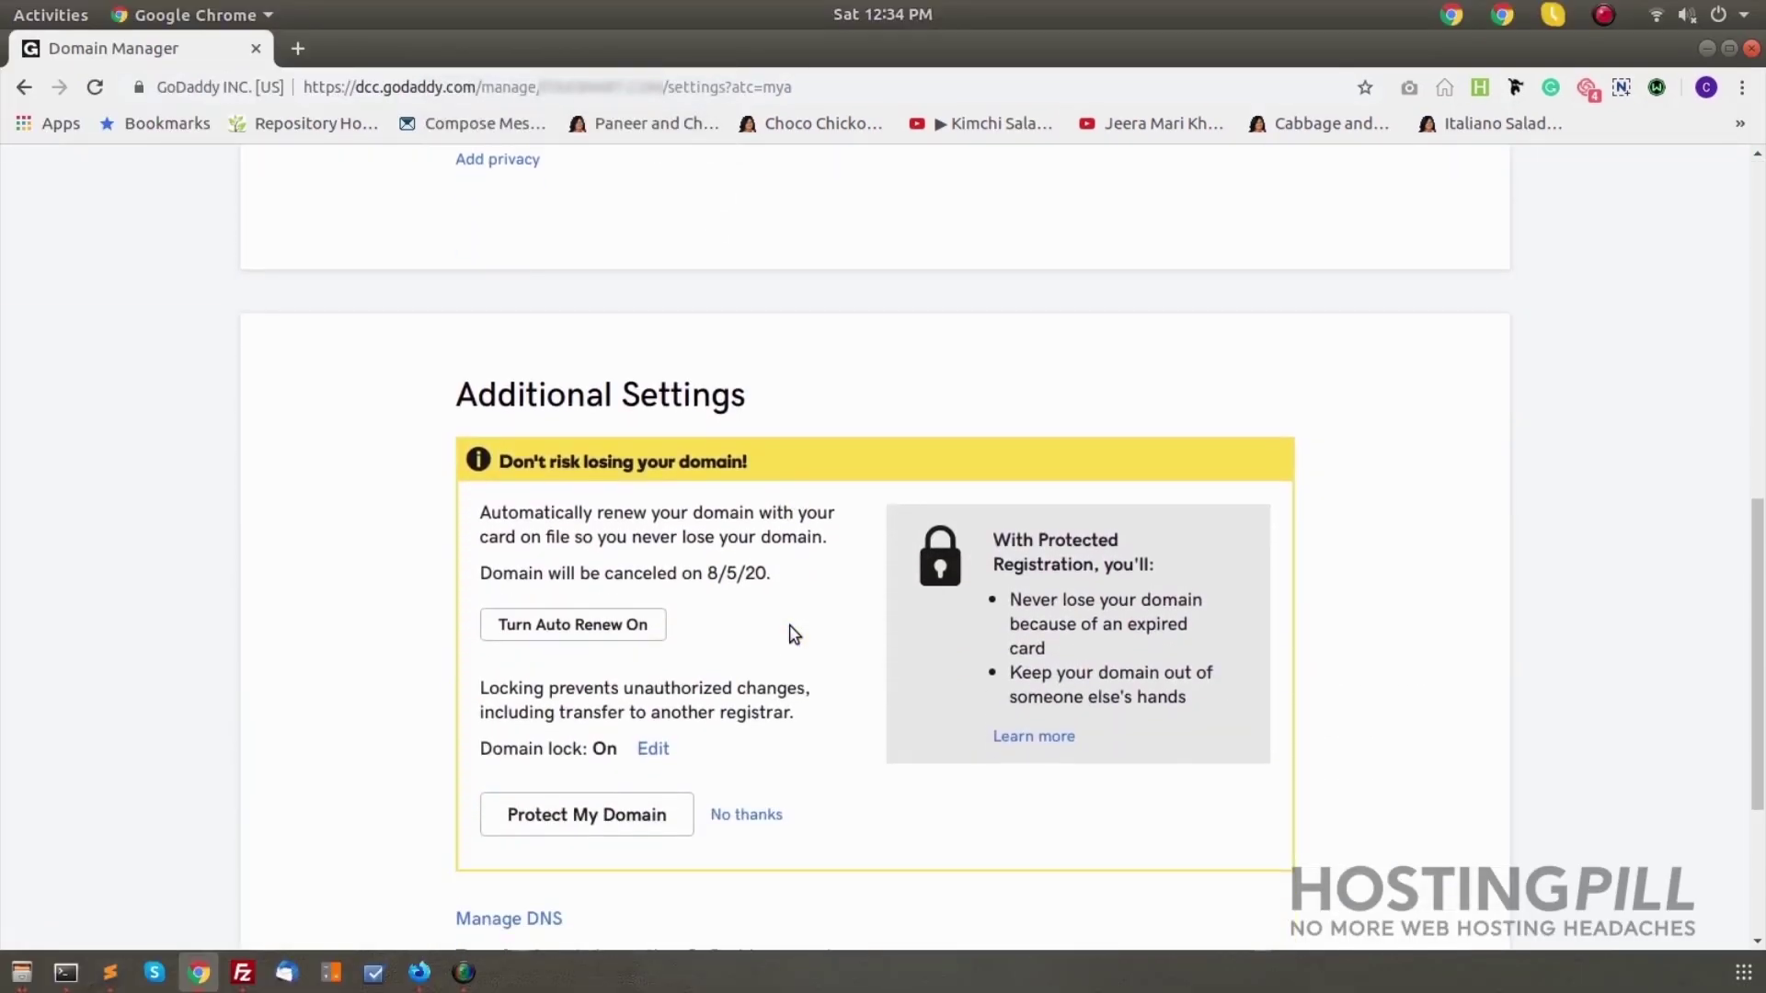
scroll(794, 635, down, 3)
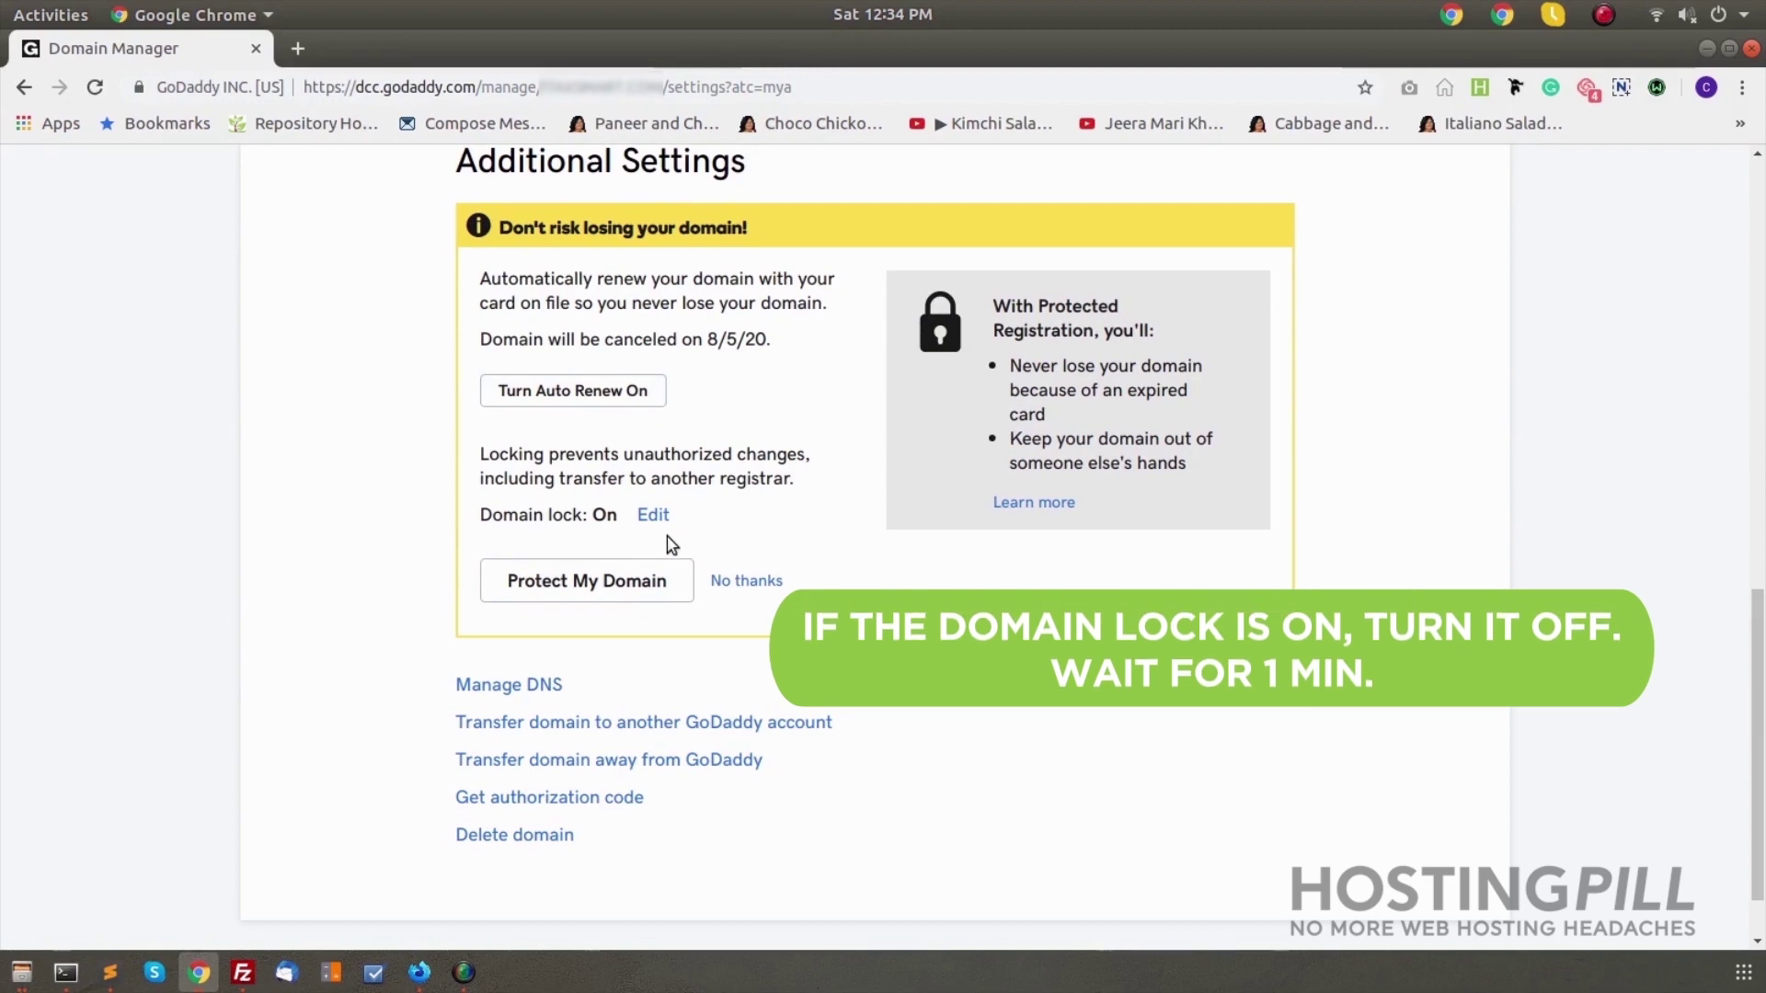
click(653, 515)
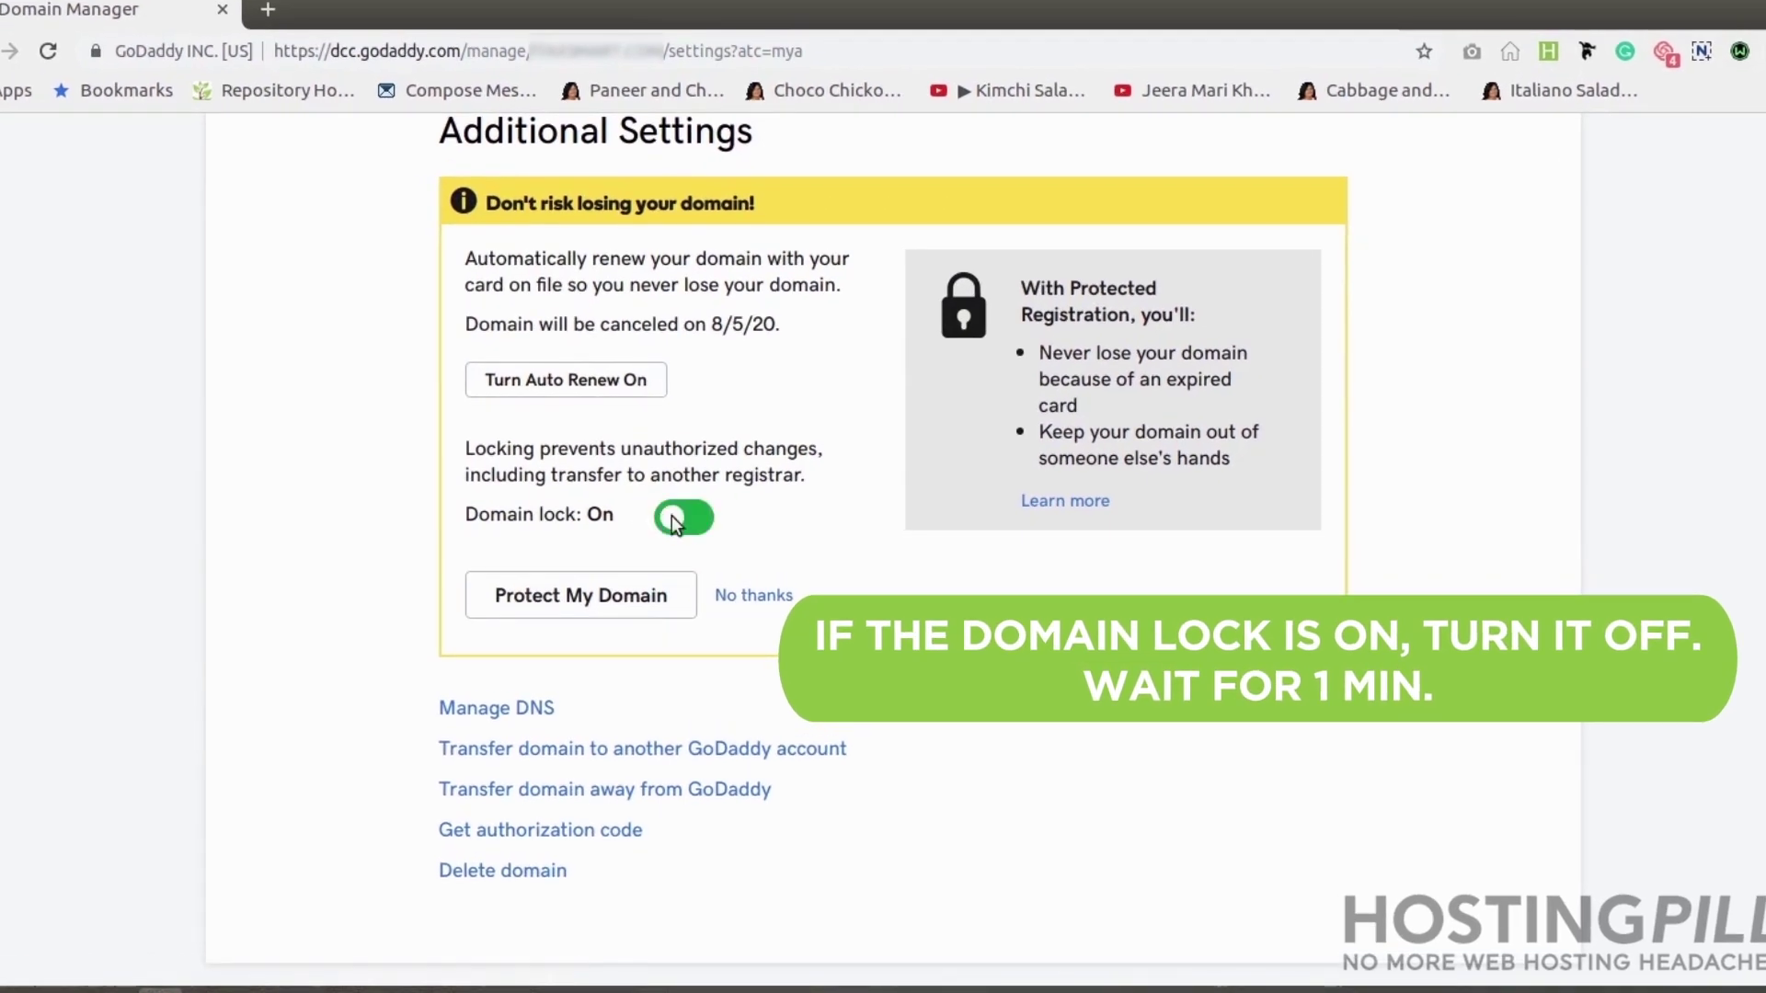
click(697, 516)
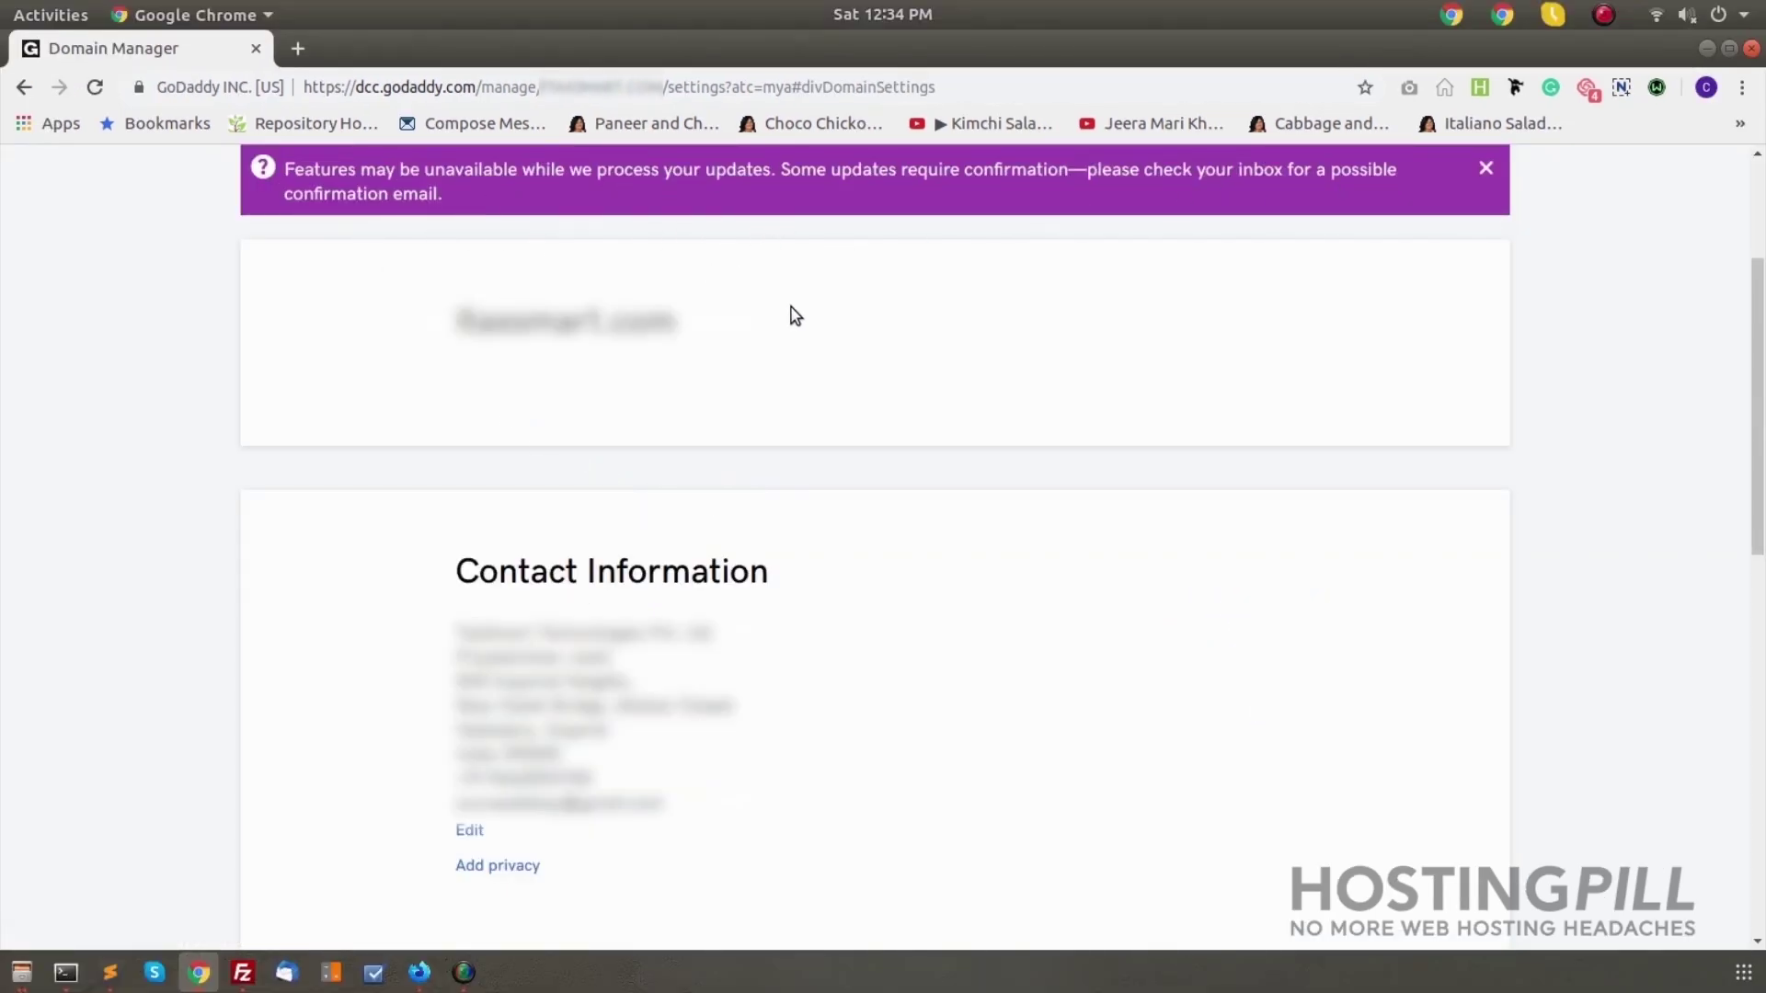
Confirm Domain lock shows Off, request the authorization code, and go to the Bluehost login
scroll(921, 473, down, 7)
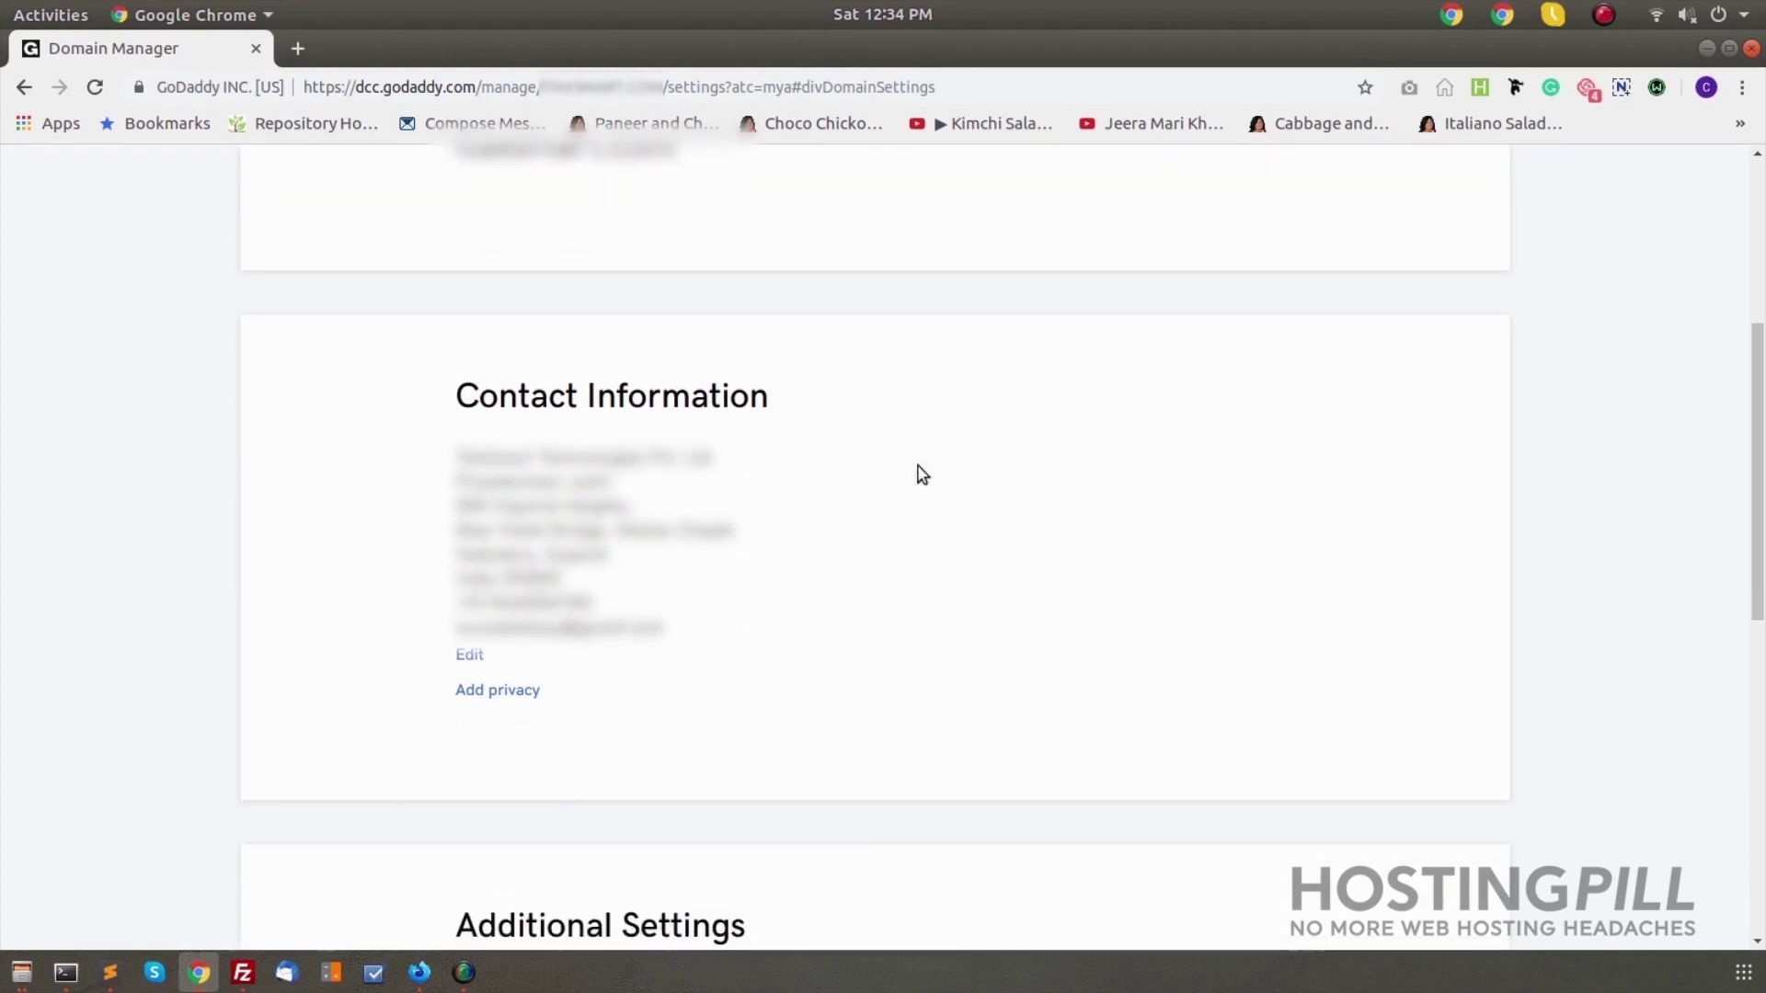
scroll(922, 471, down, 2)
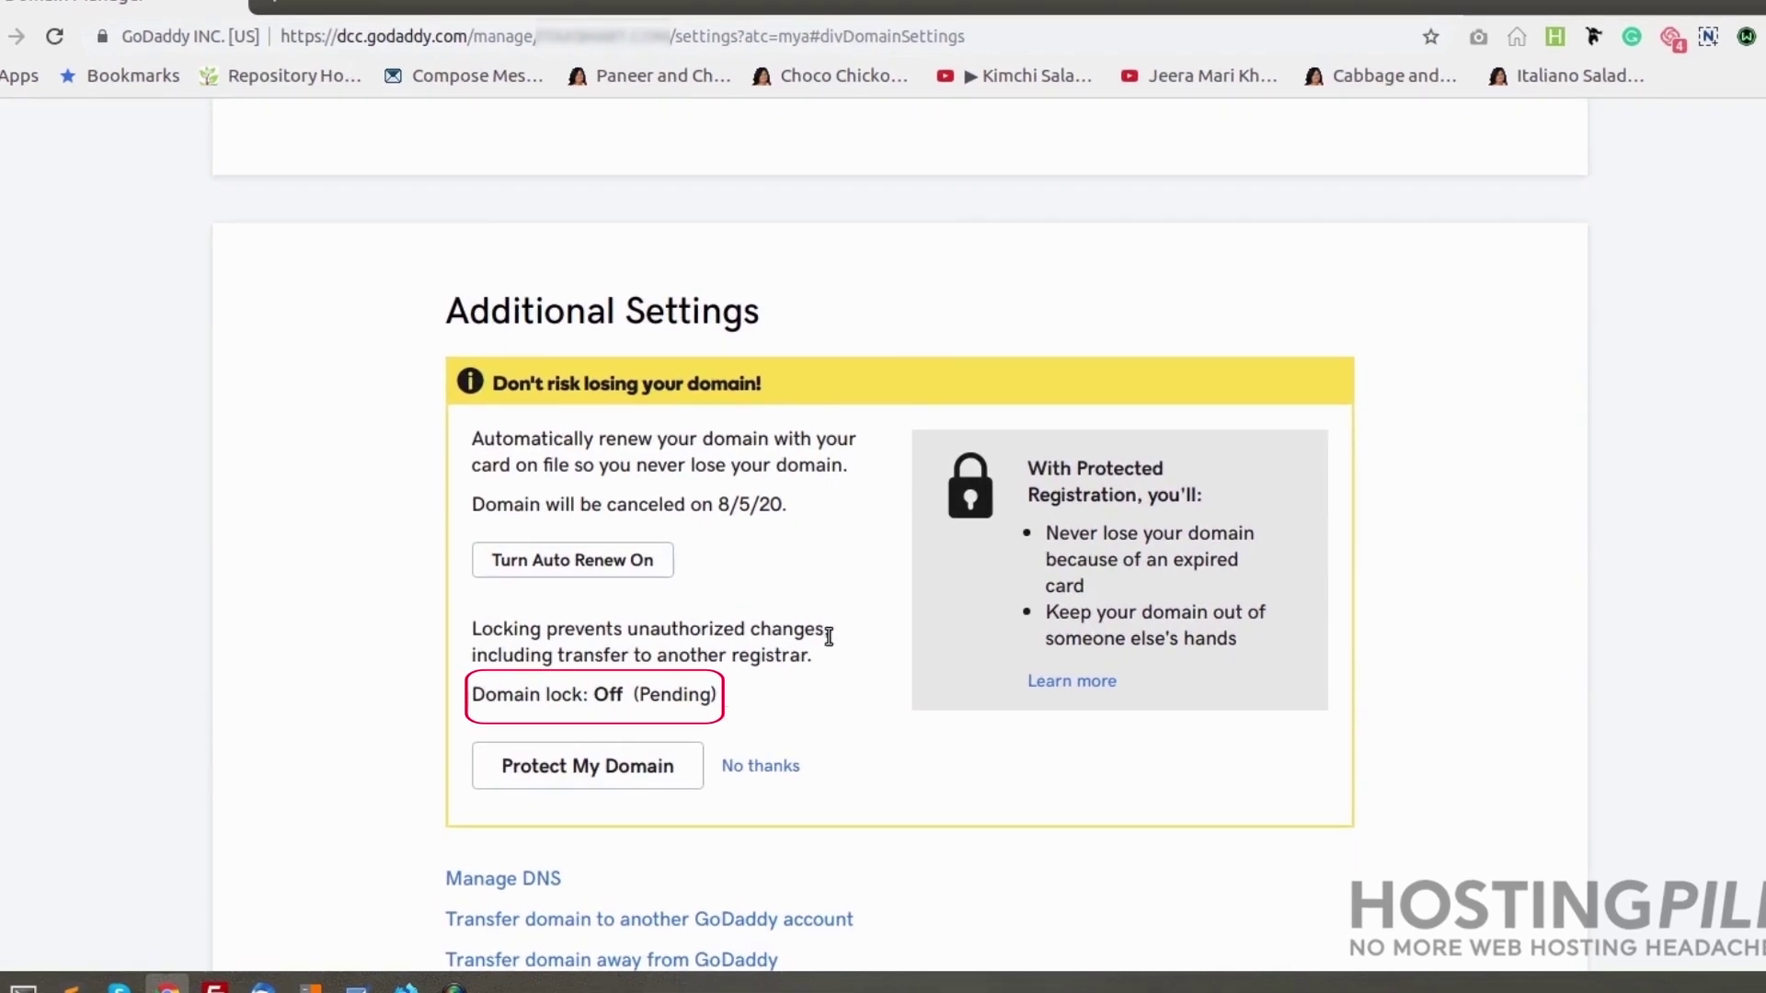
scroll(829, 636, up, 7)
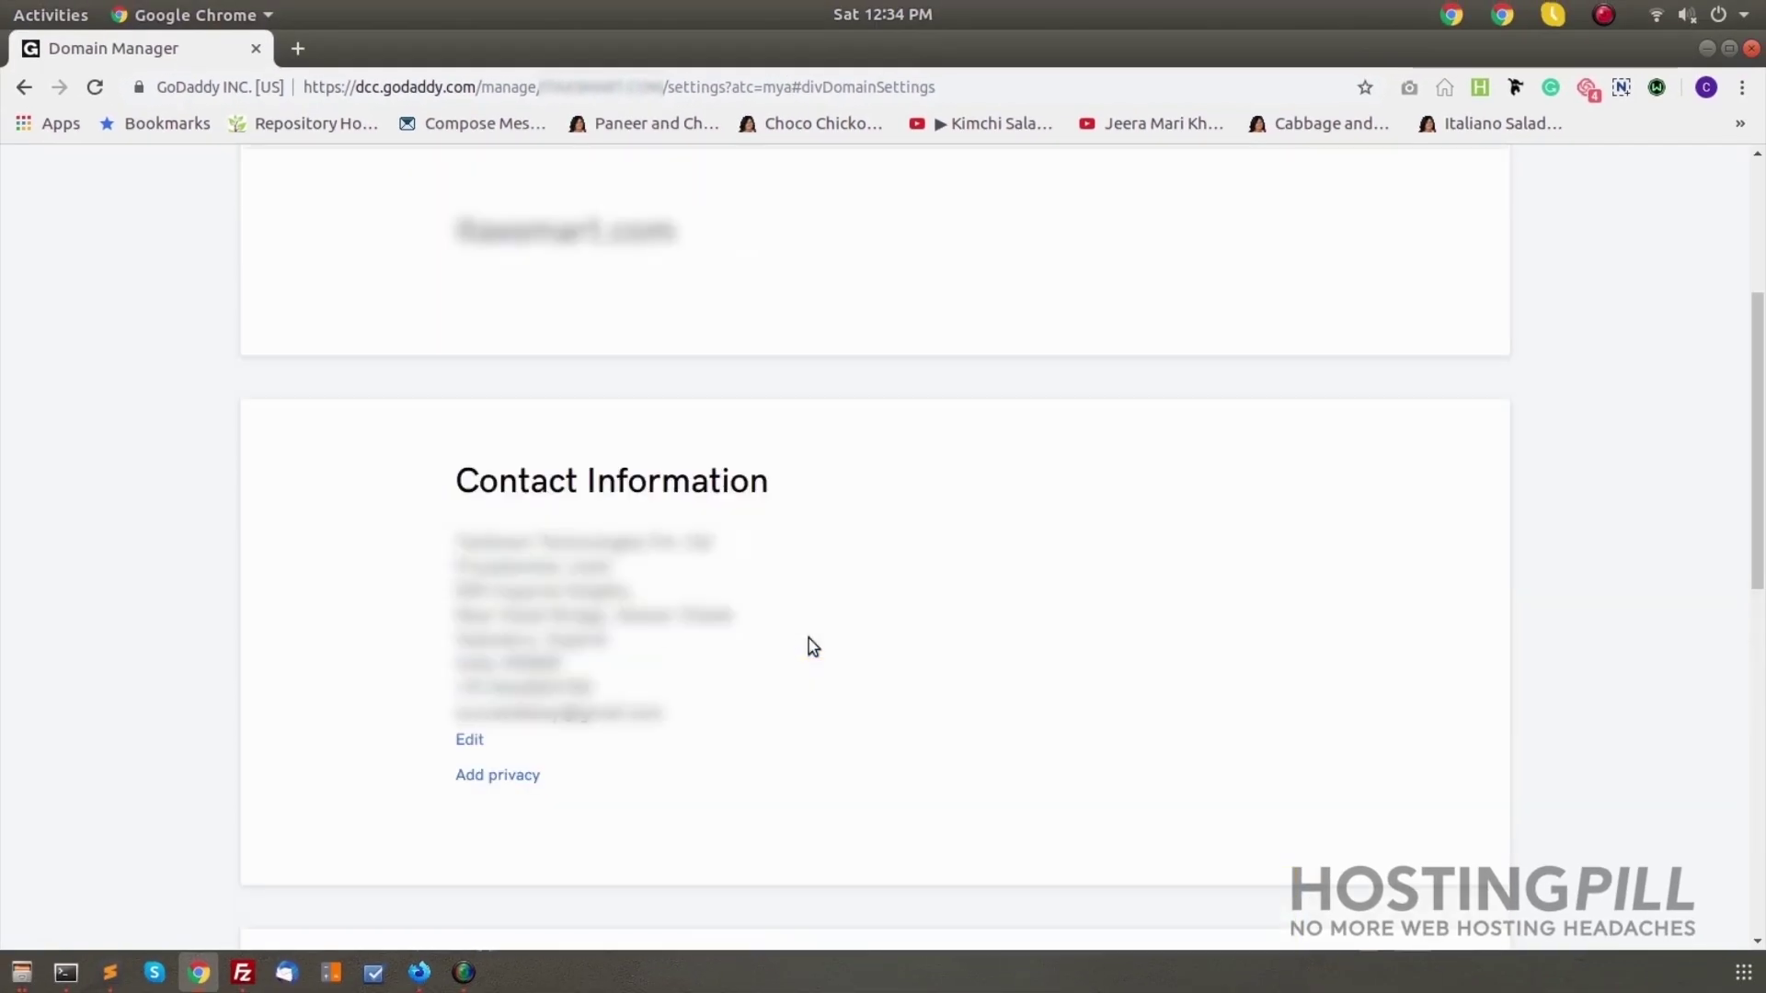
scroll(809, 639, up, 3)
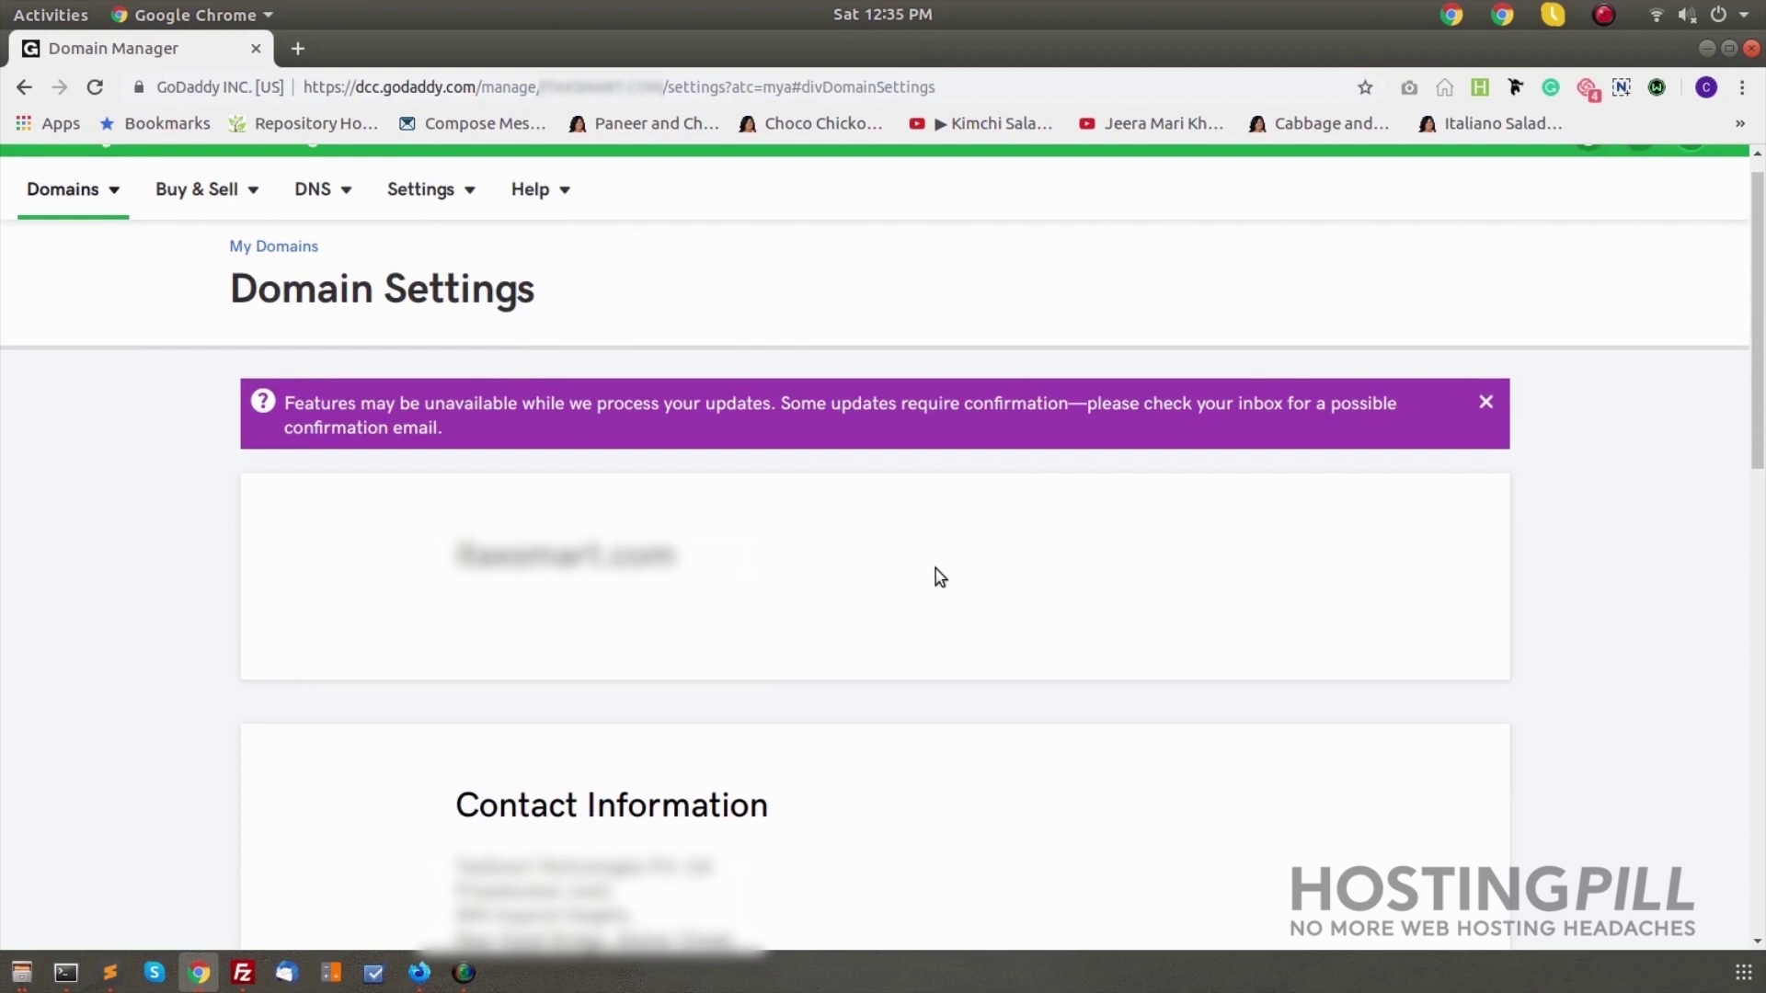
scroll(940, 577, down, 6)
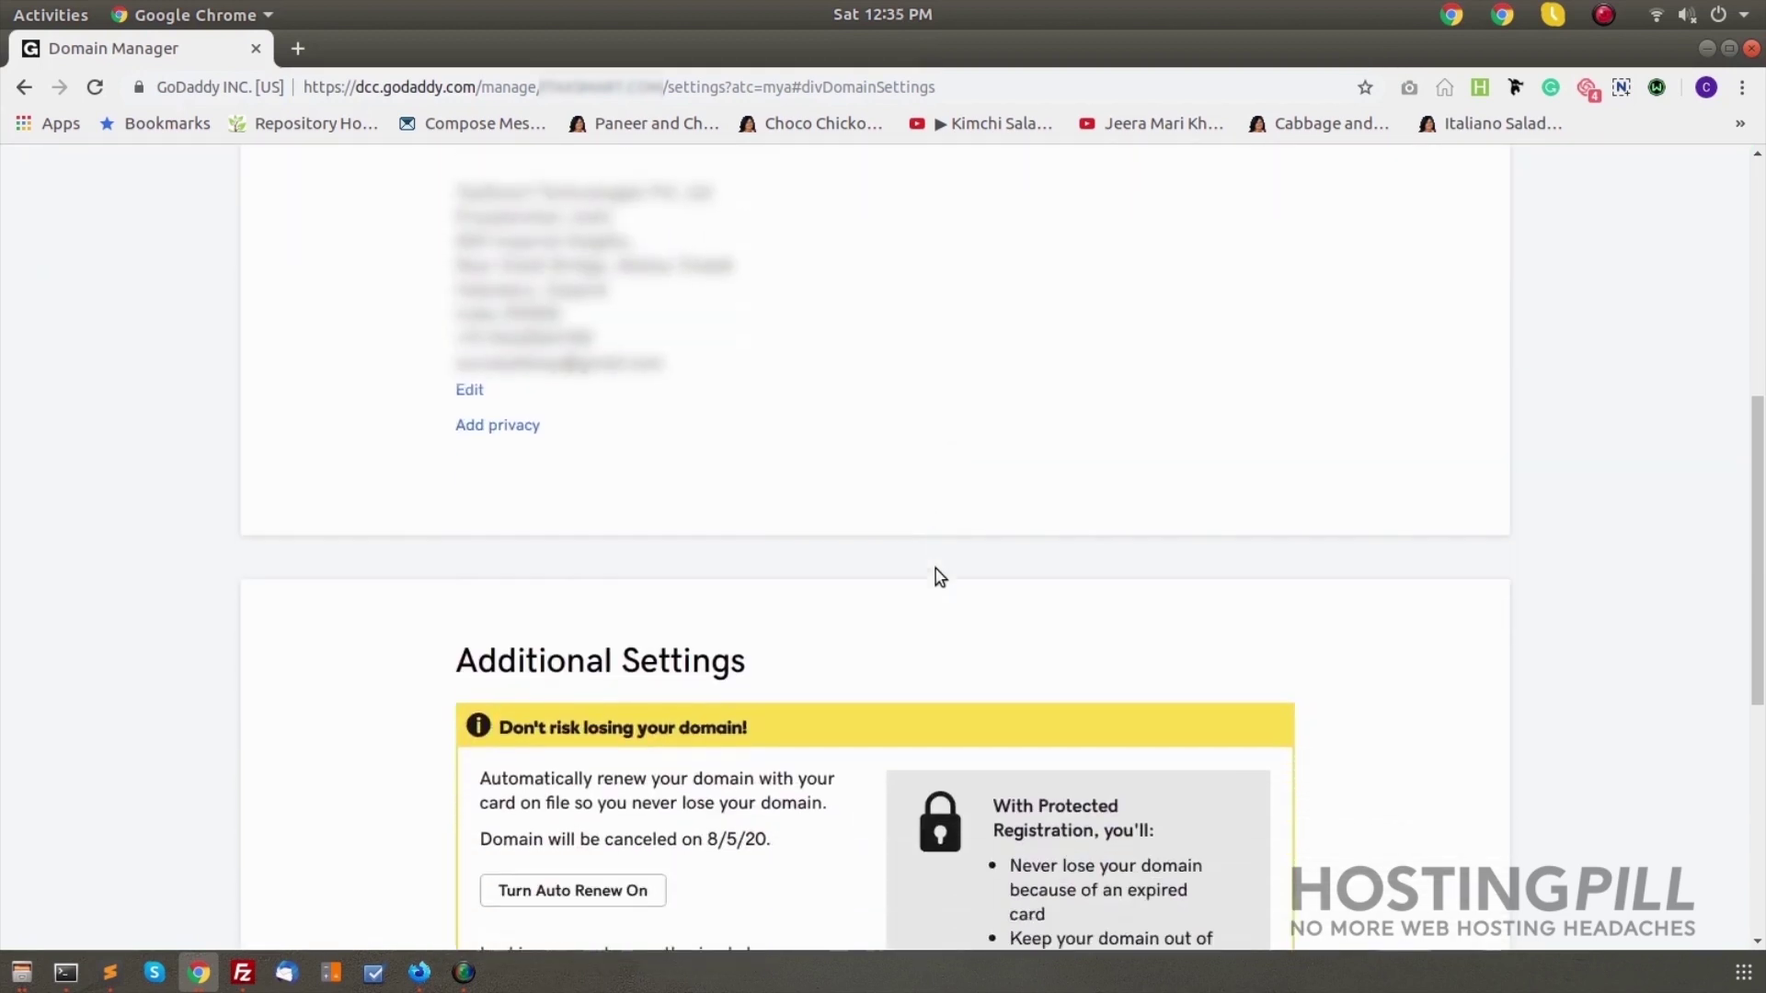
scroll(940, 576, down, 4)
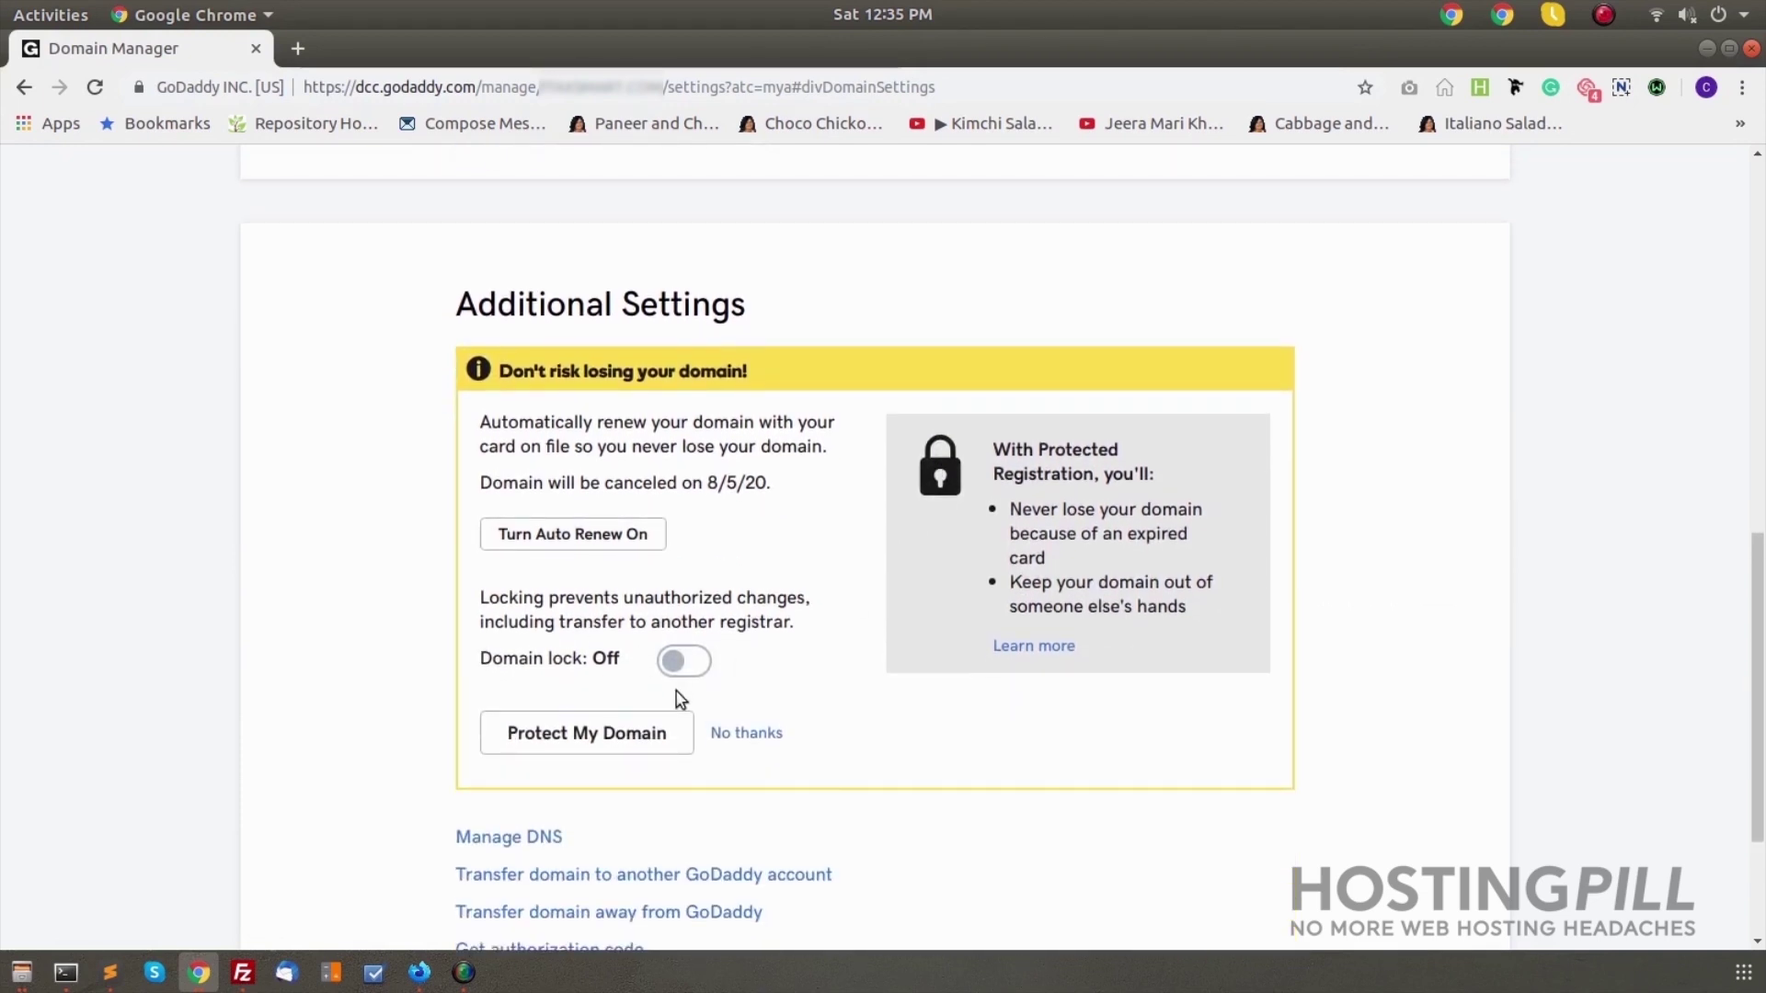
scroll(1006, 747, down, 3)
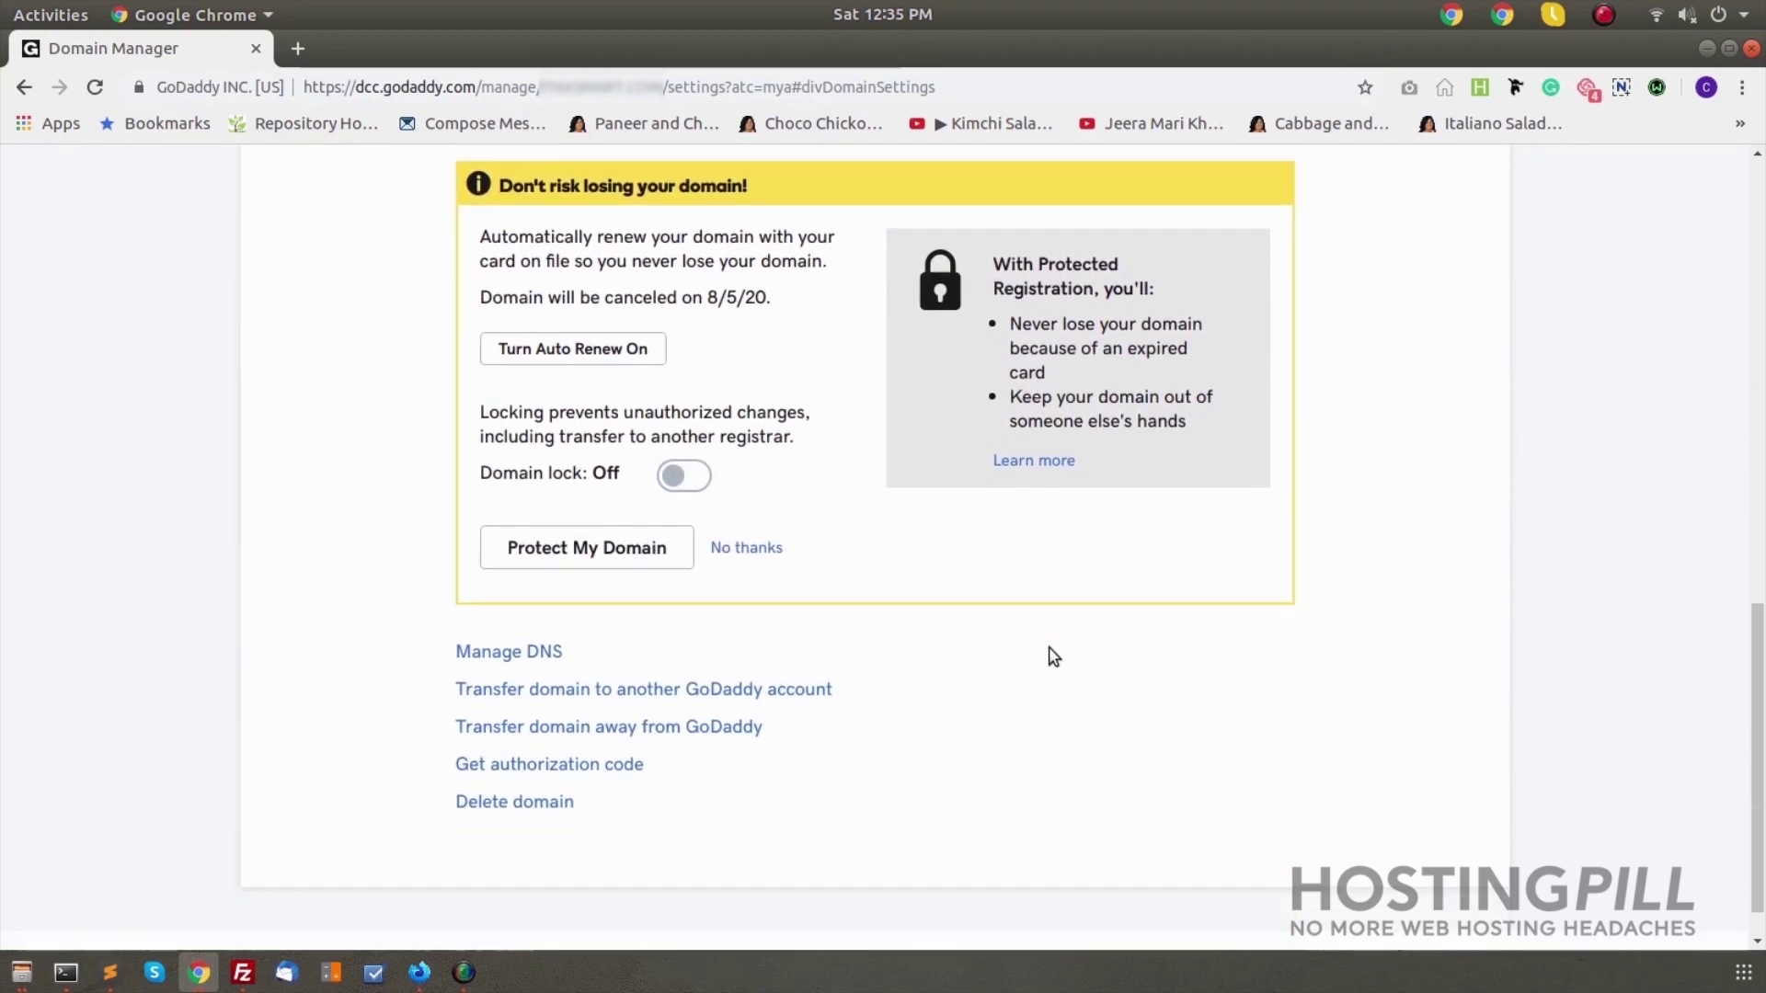
click(588, 714)
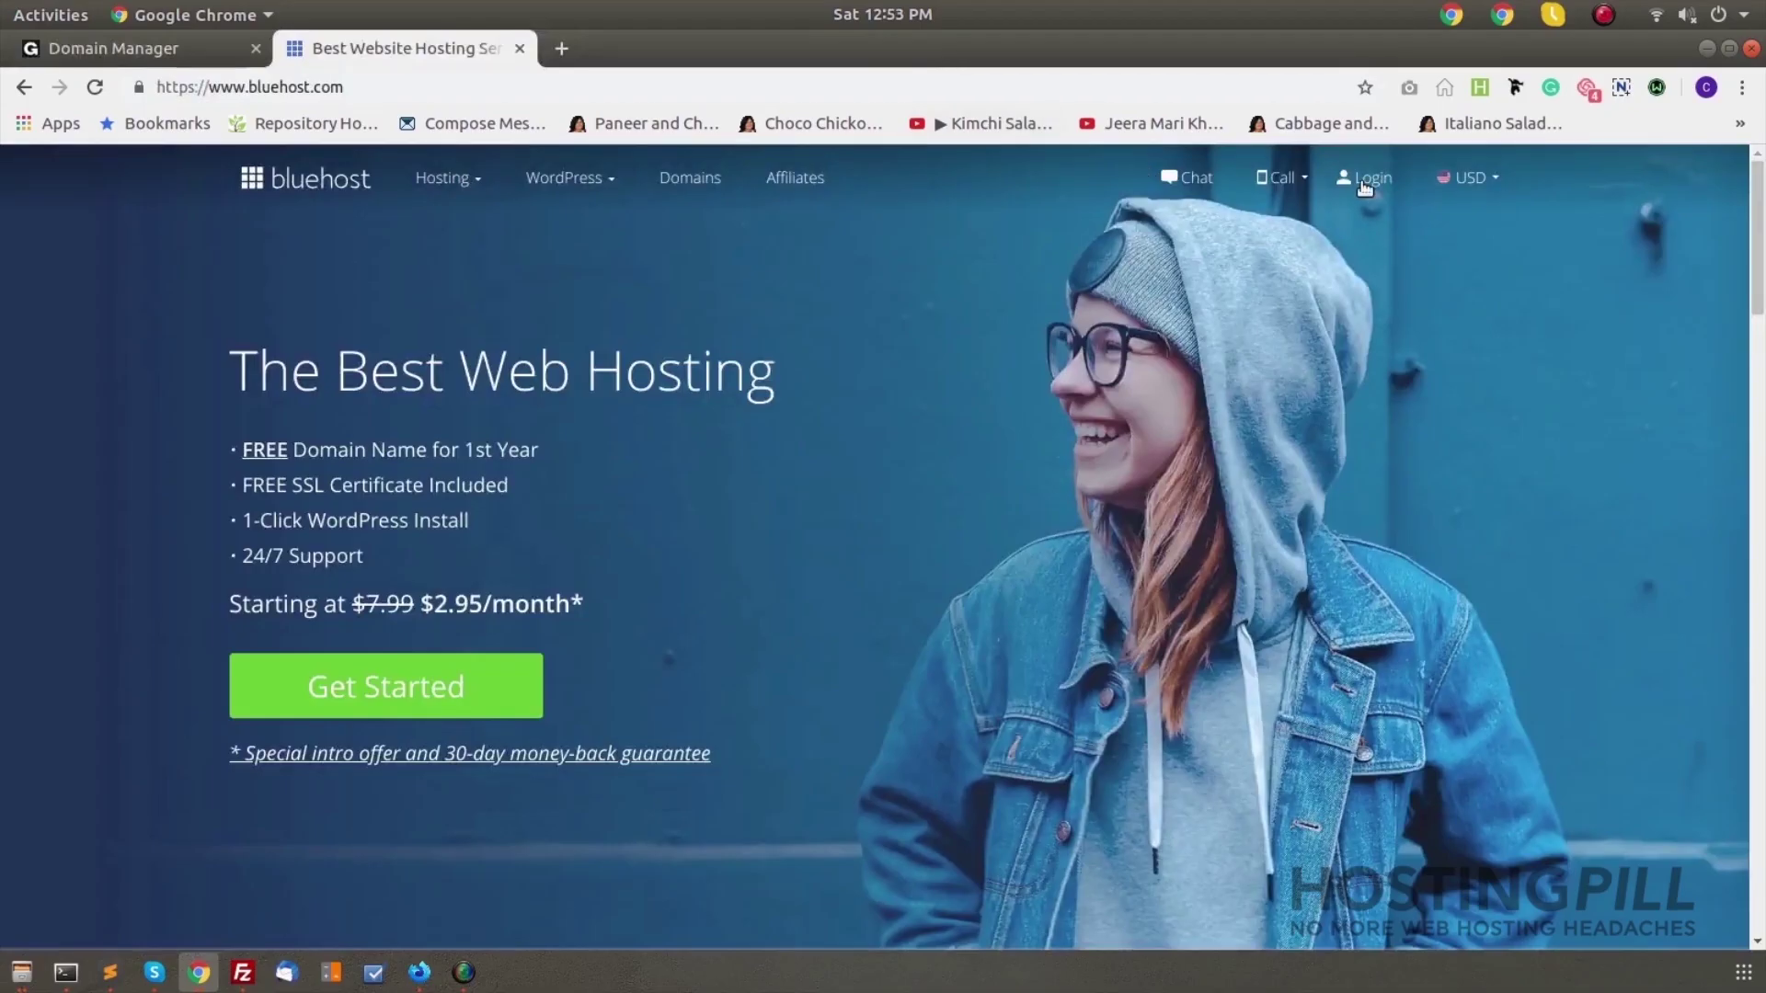
click(1370, 180)
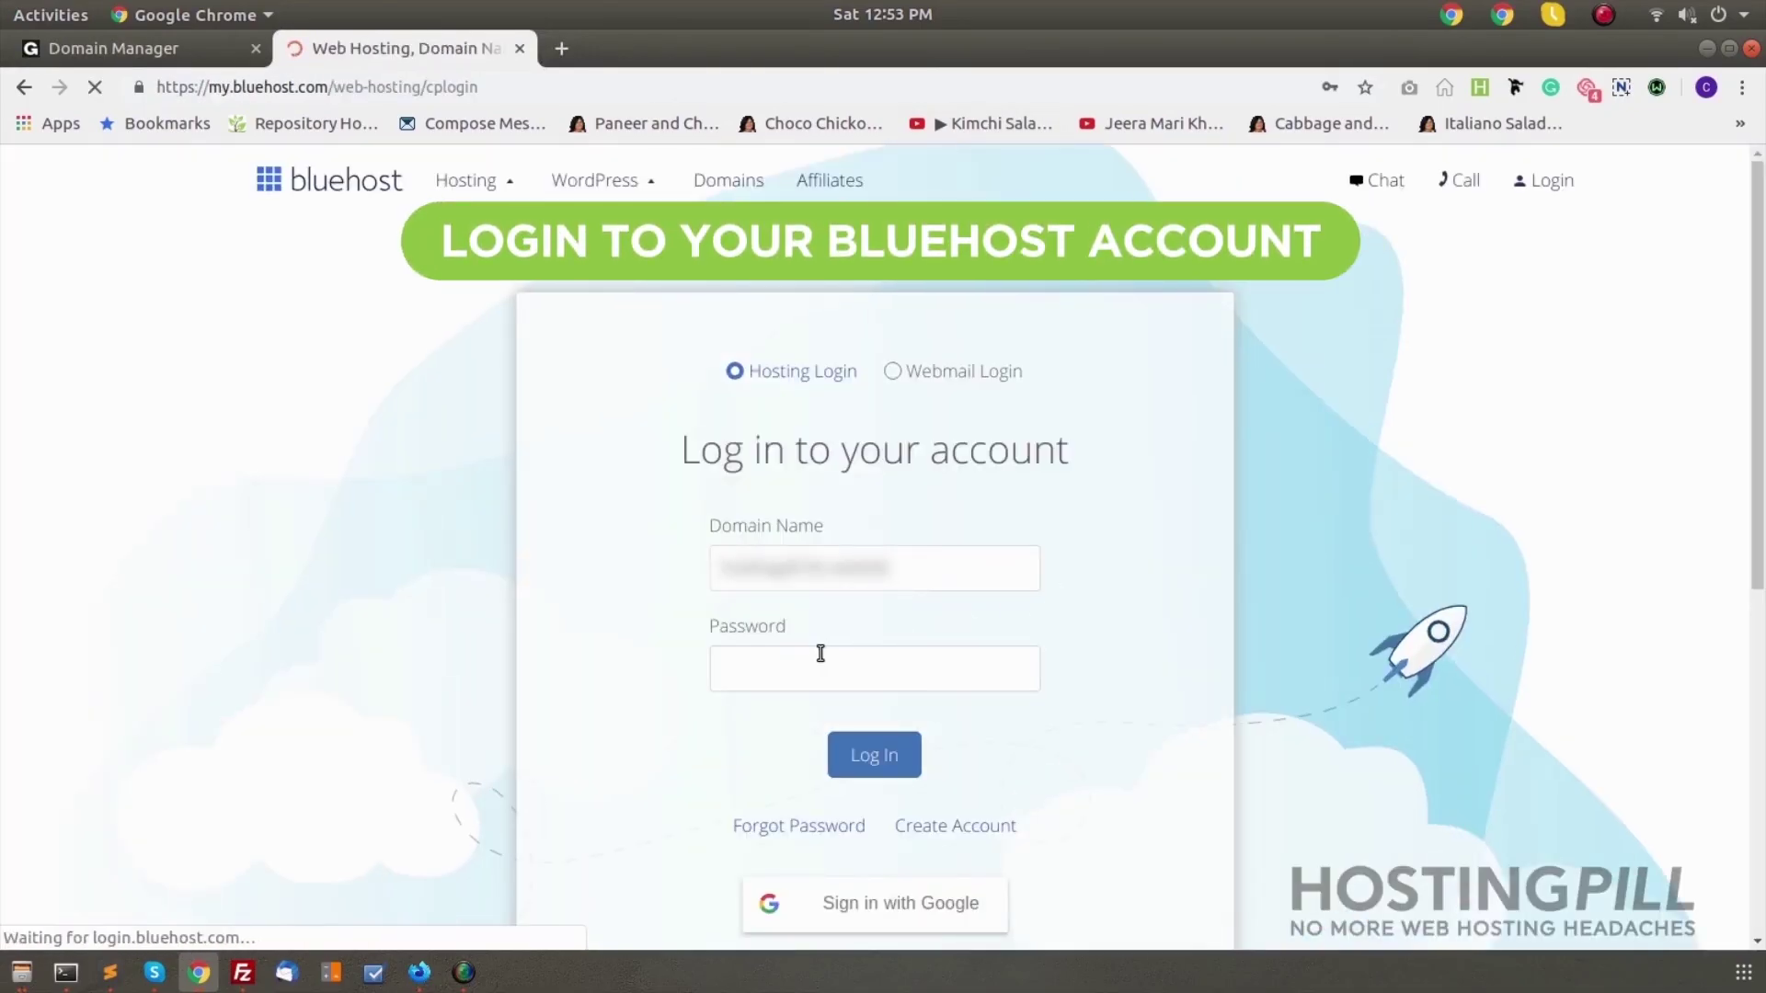
Log in to Bluehost with the saved password and go to Domains > Transfer
click(801, 660)
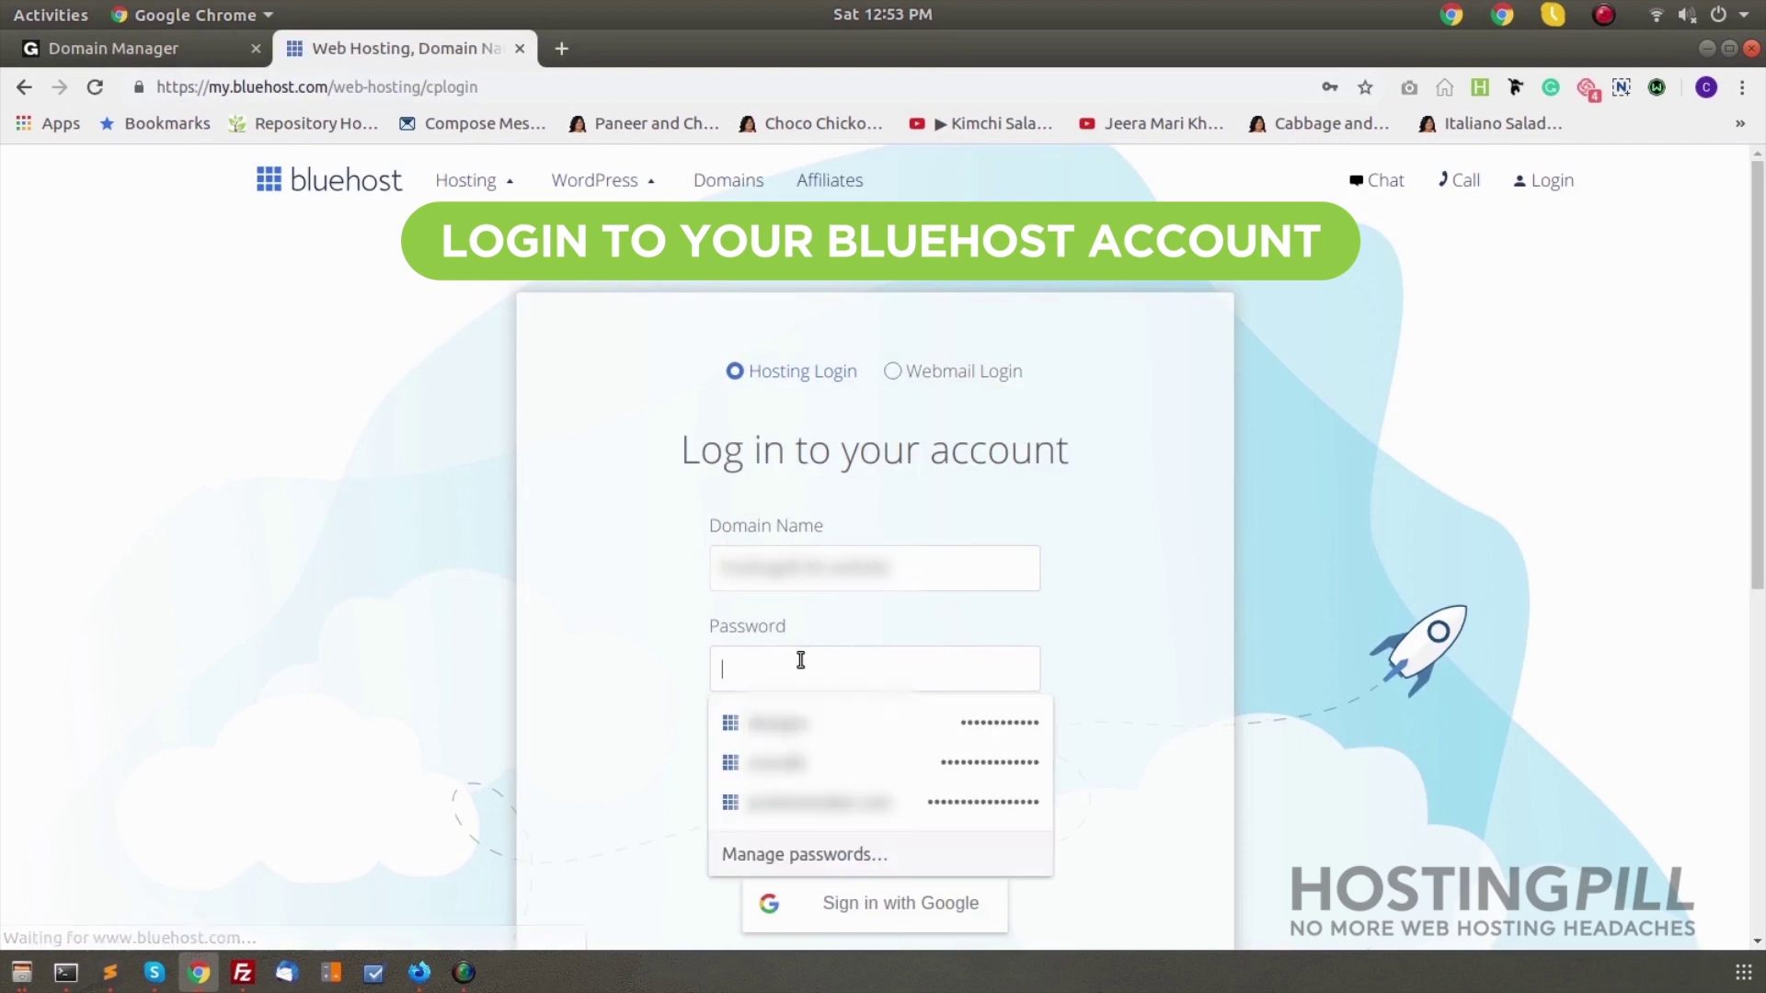
key(Down)
key(Return)
click(871, 755)
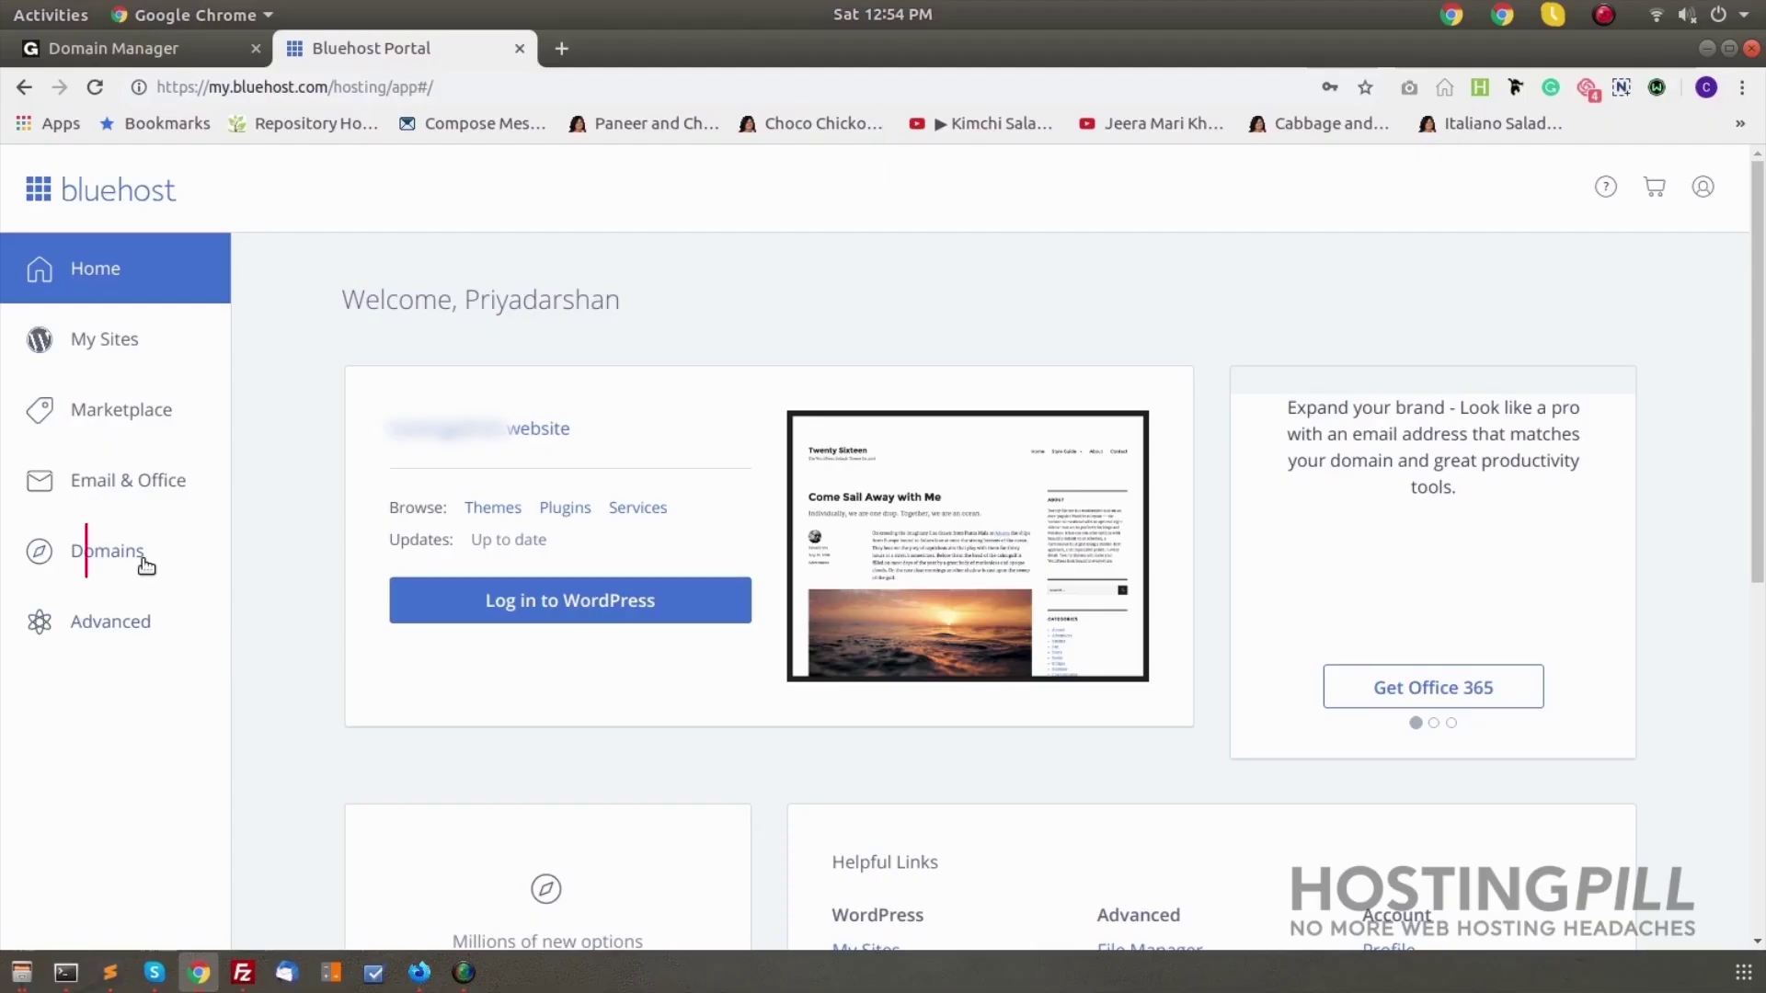
click(113, 554)
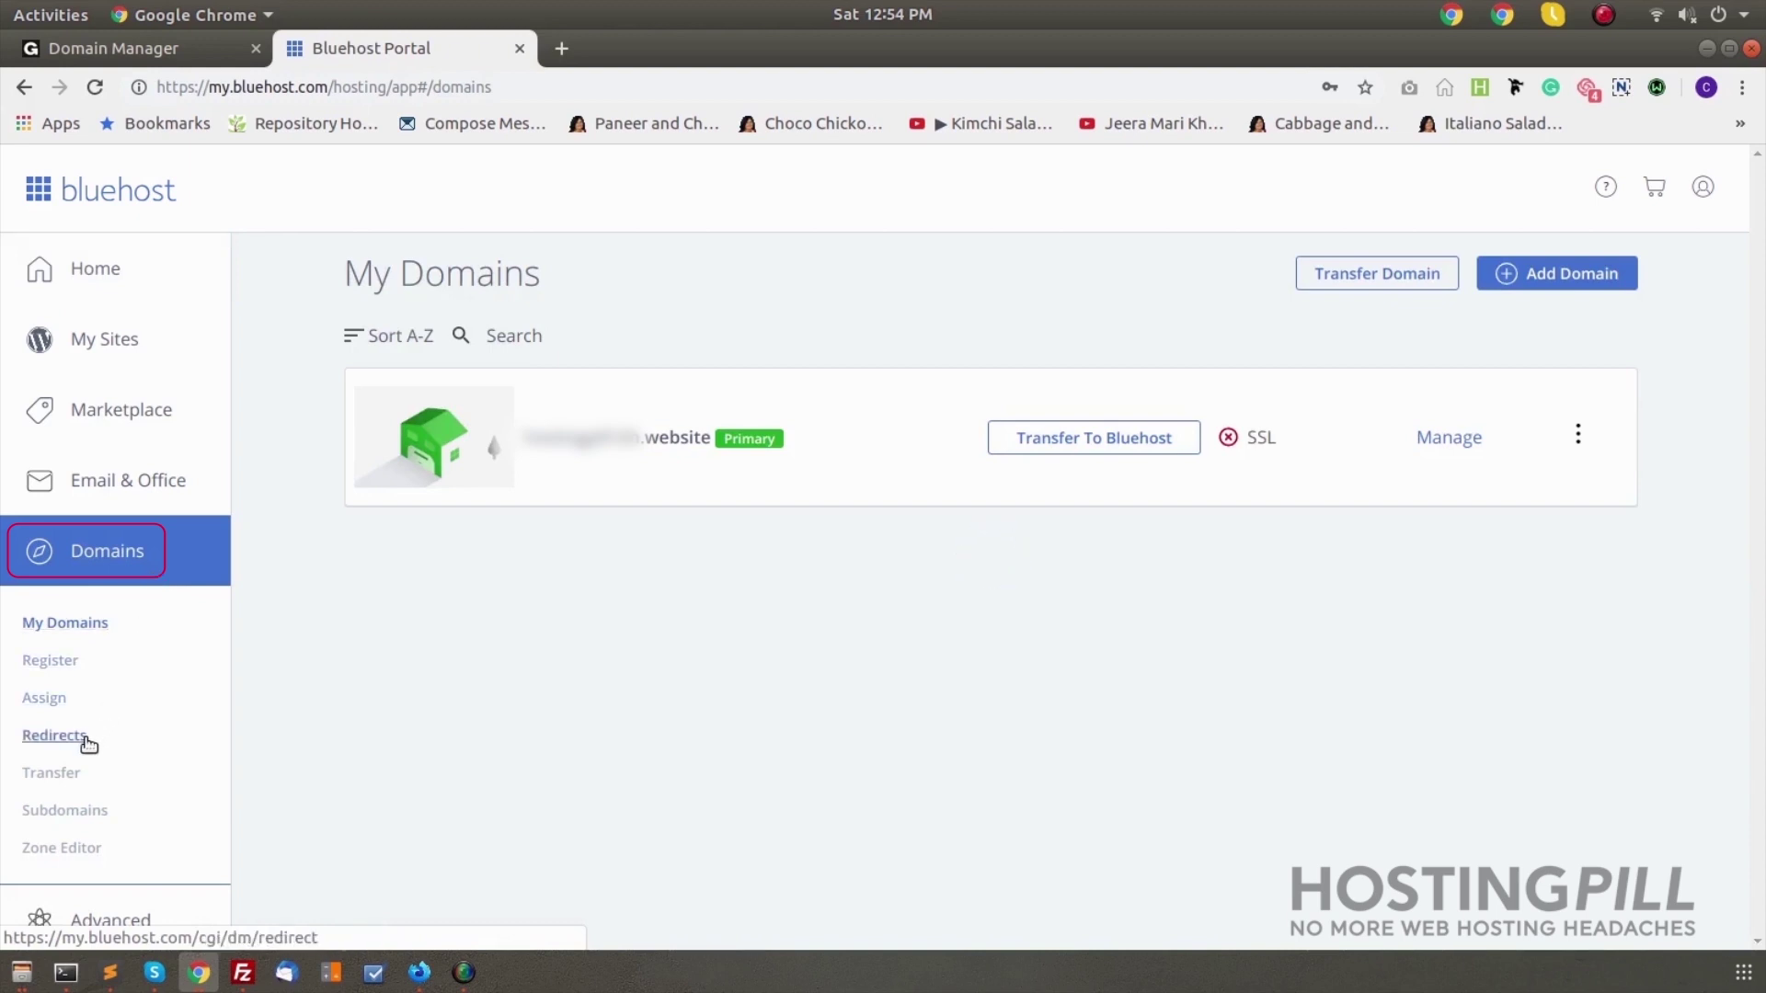
click(64, 782)
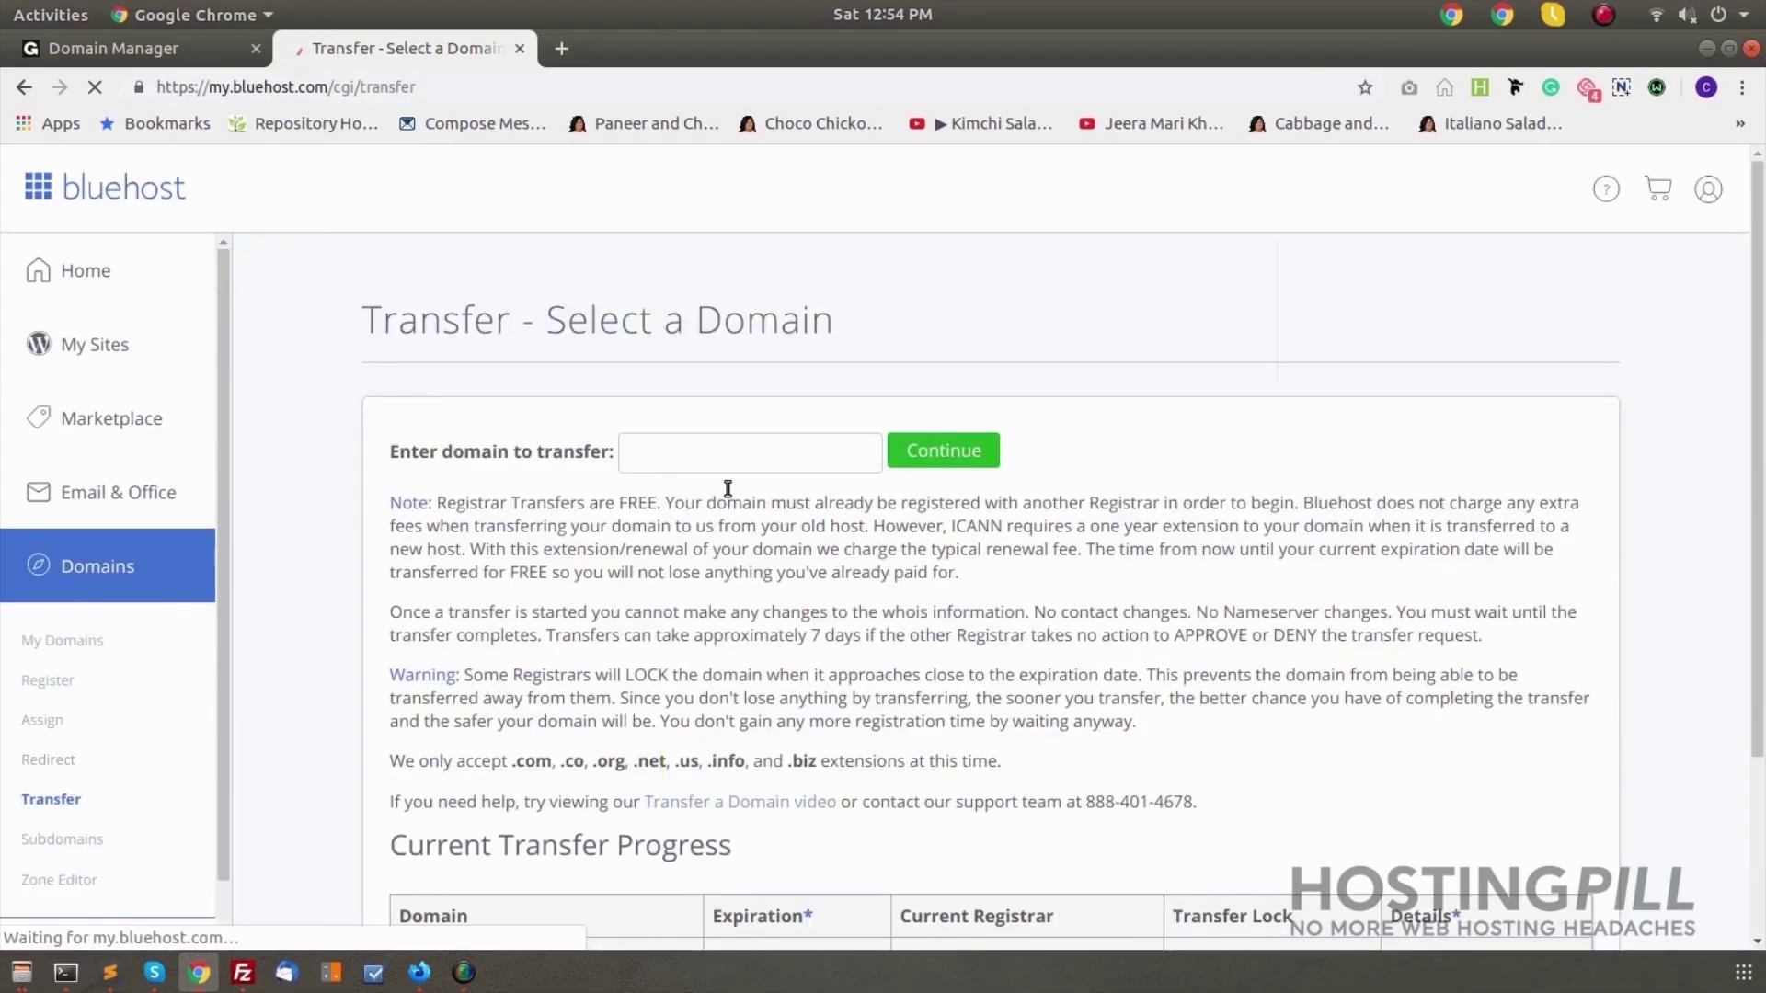
Start a transfer for test.com and fill in the saved EPP authorization code
click(731, 457)
text(test)
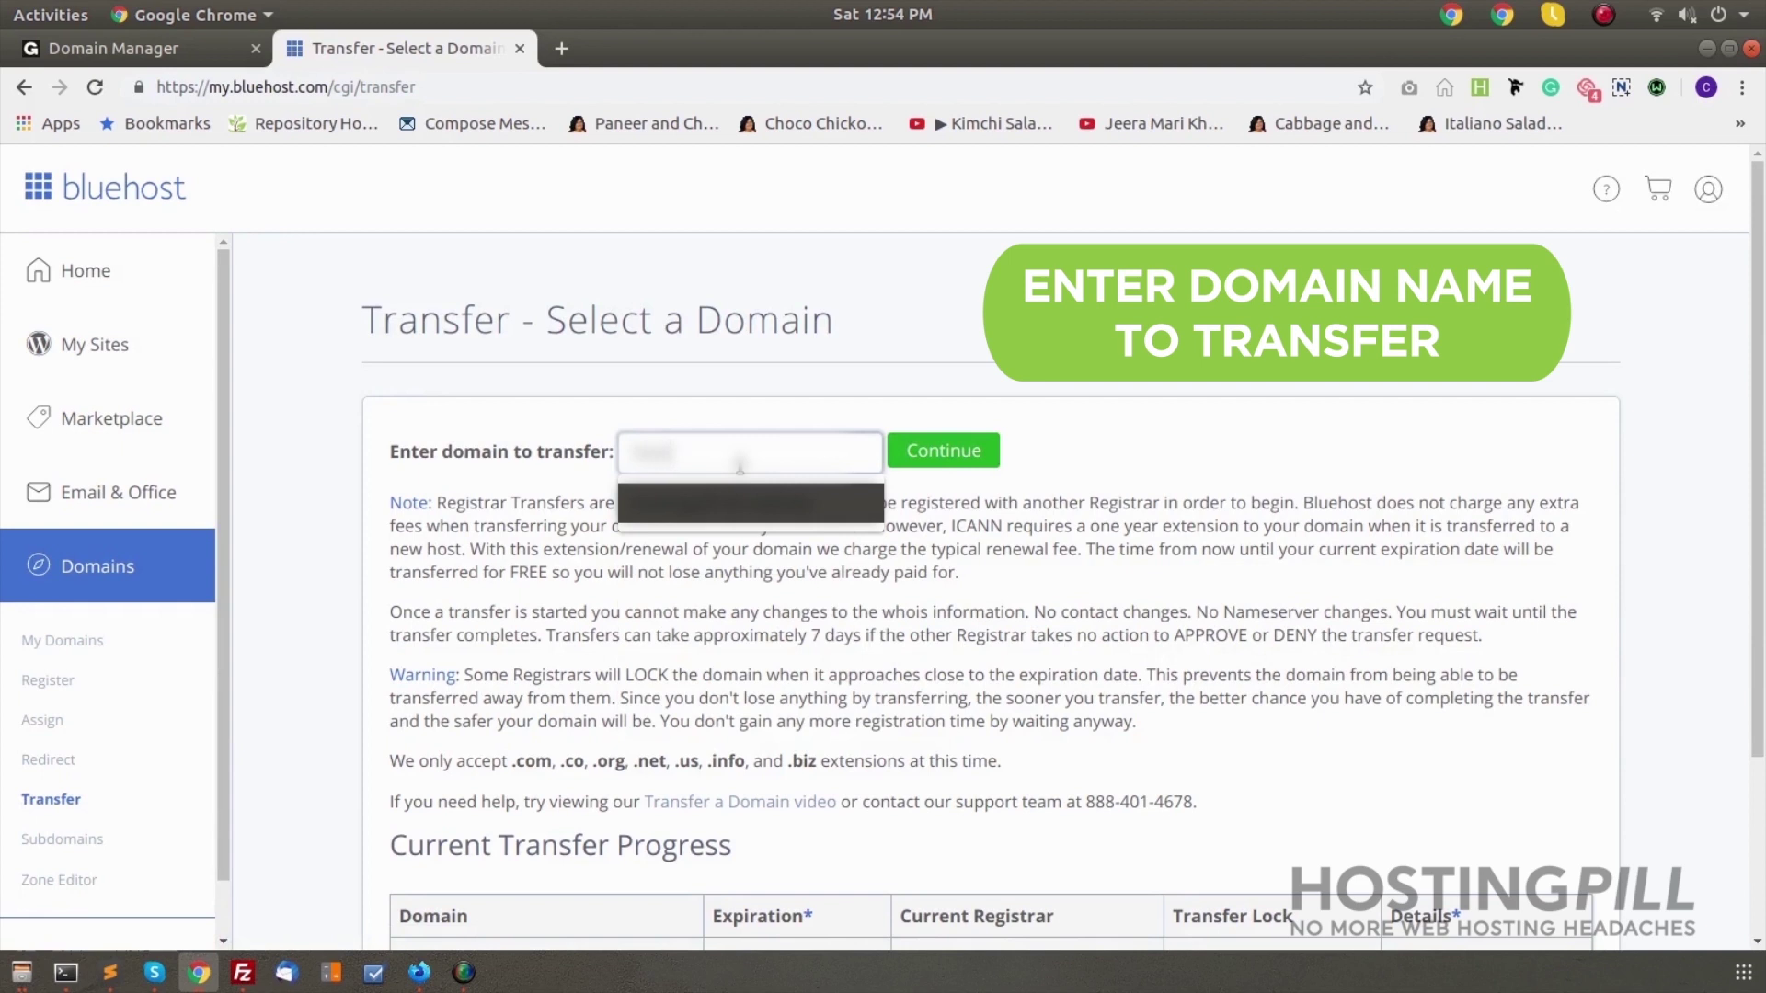
text(.com)
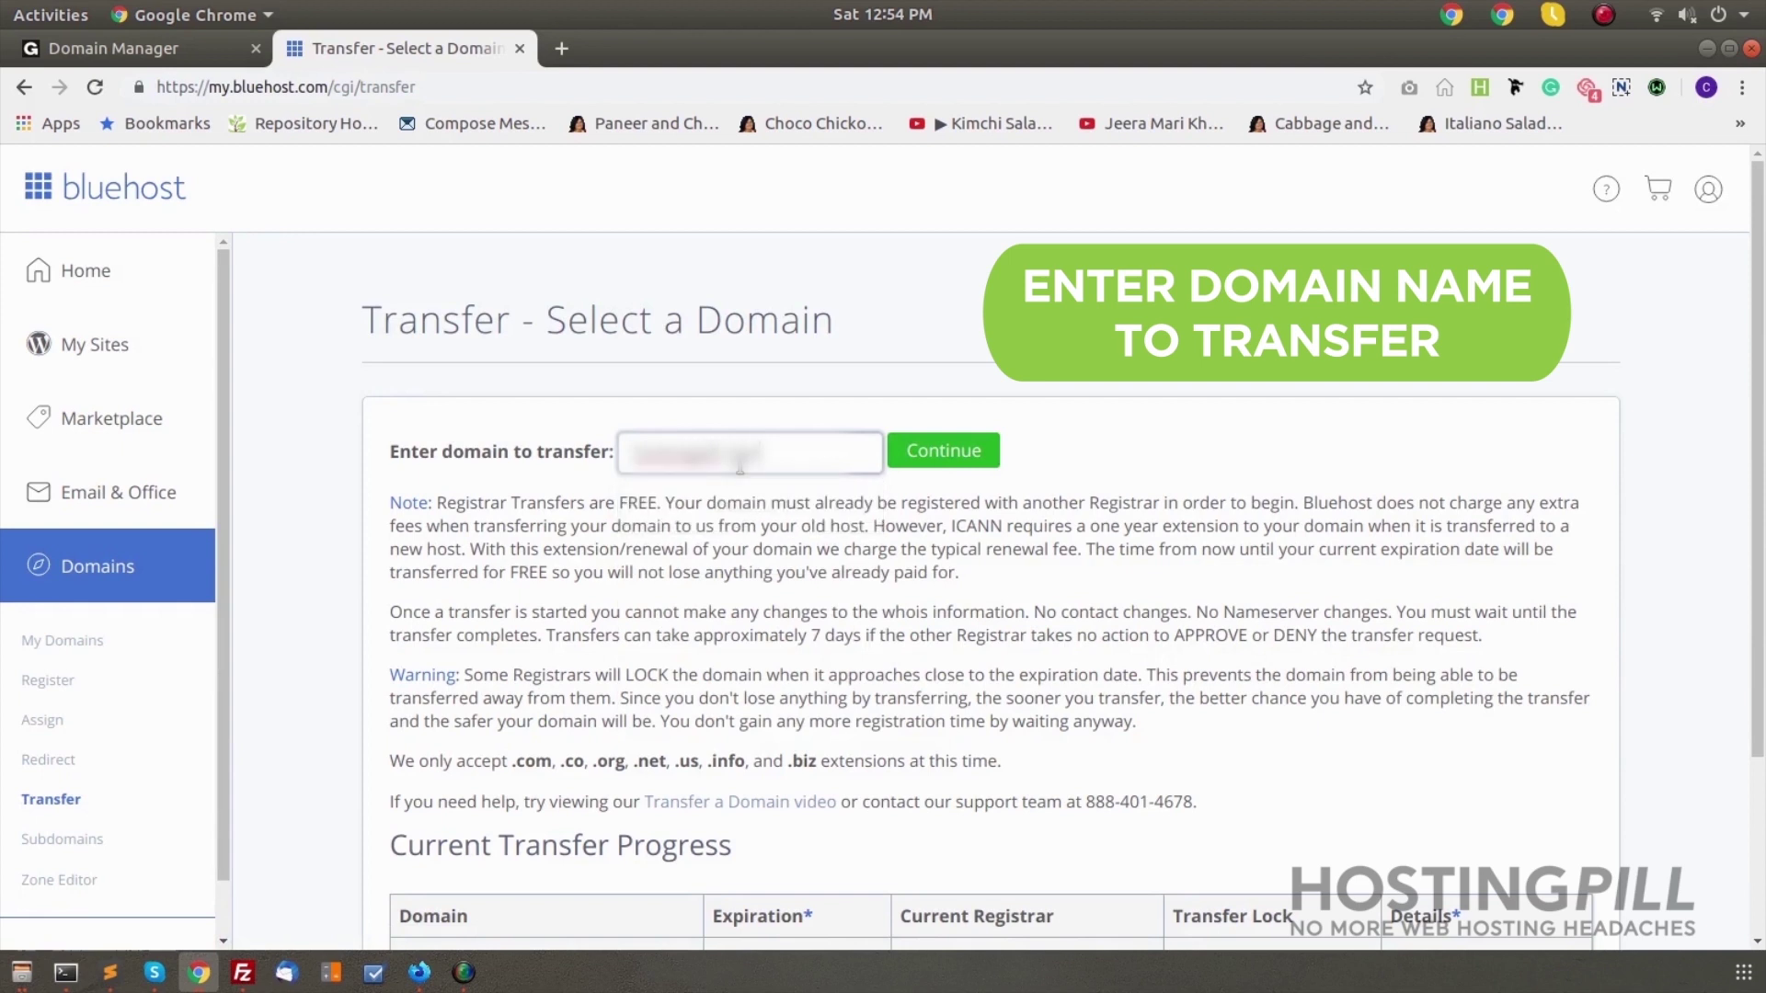
click(932, 457)
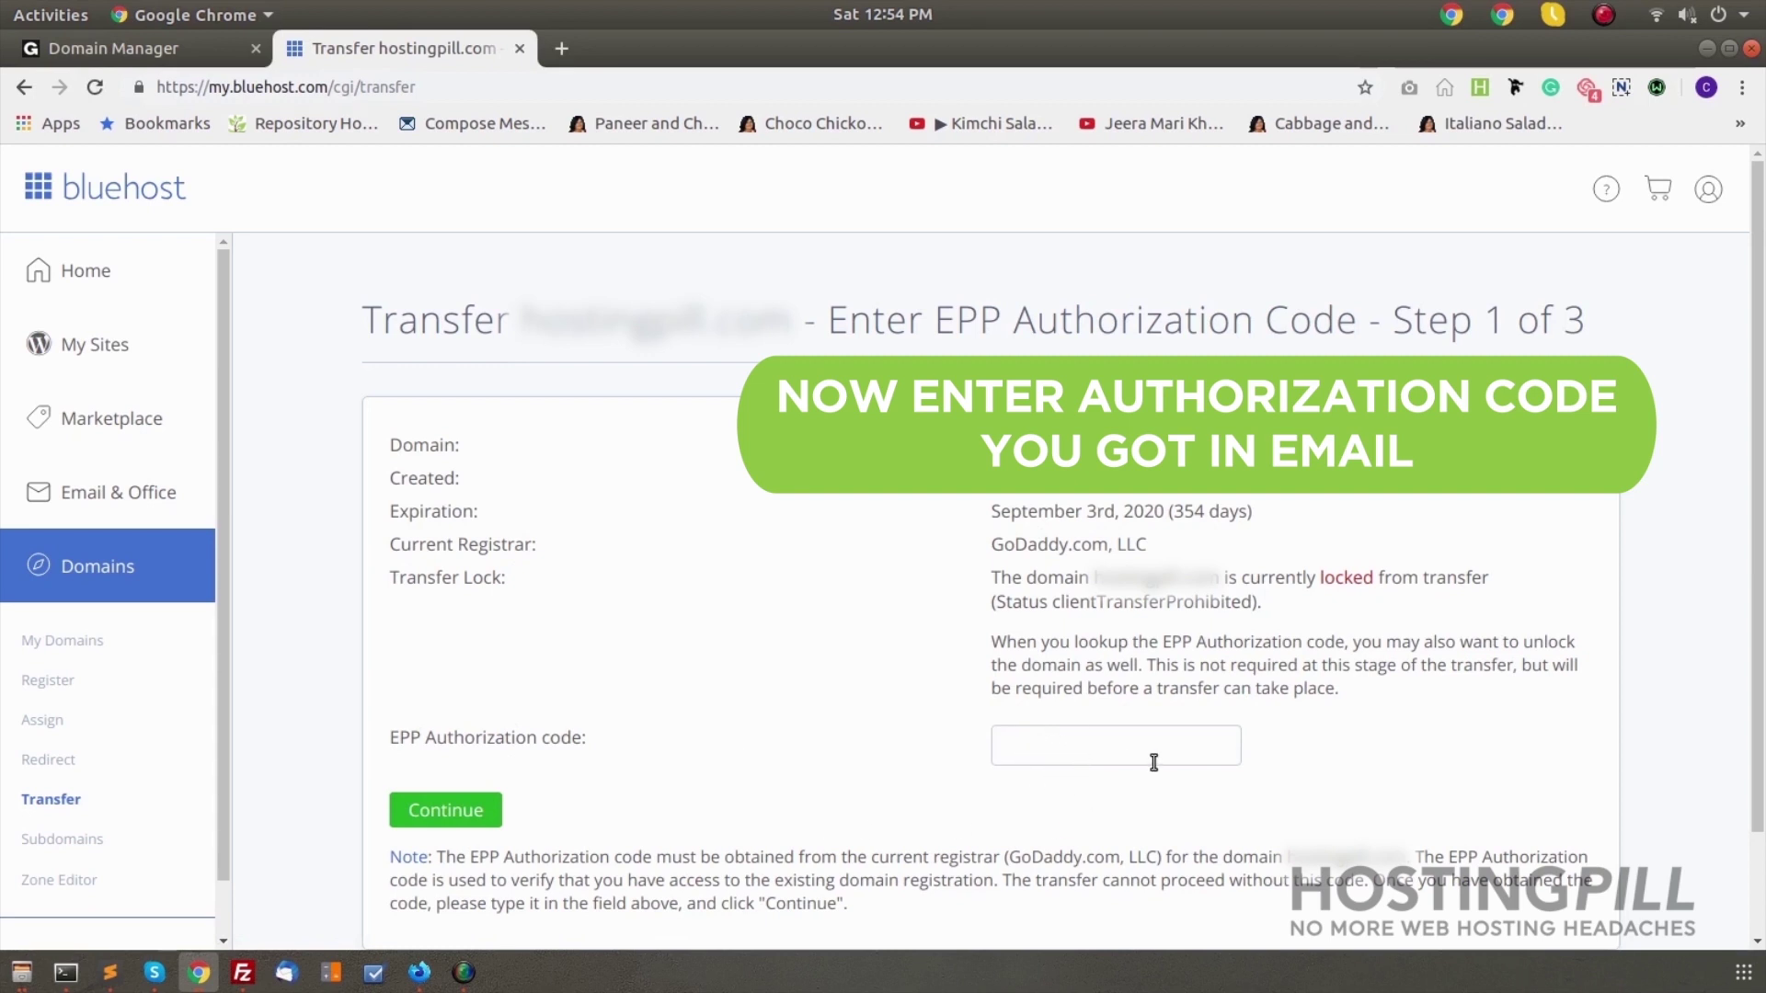
click(1126, 734)
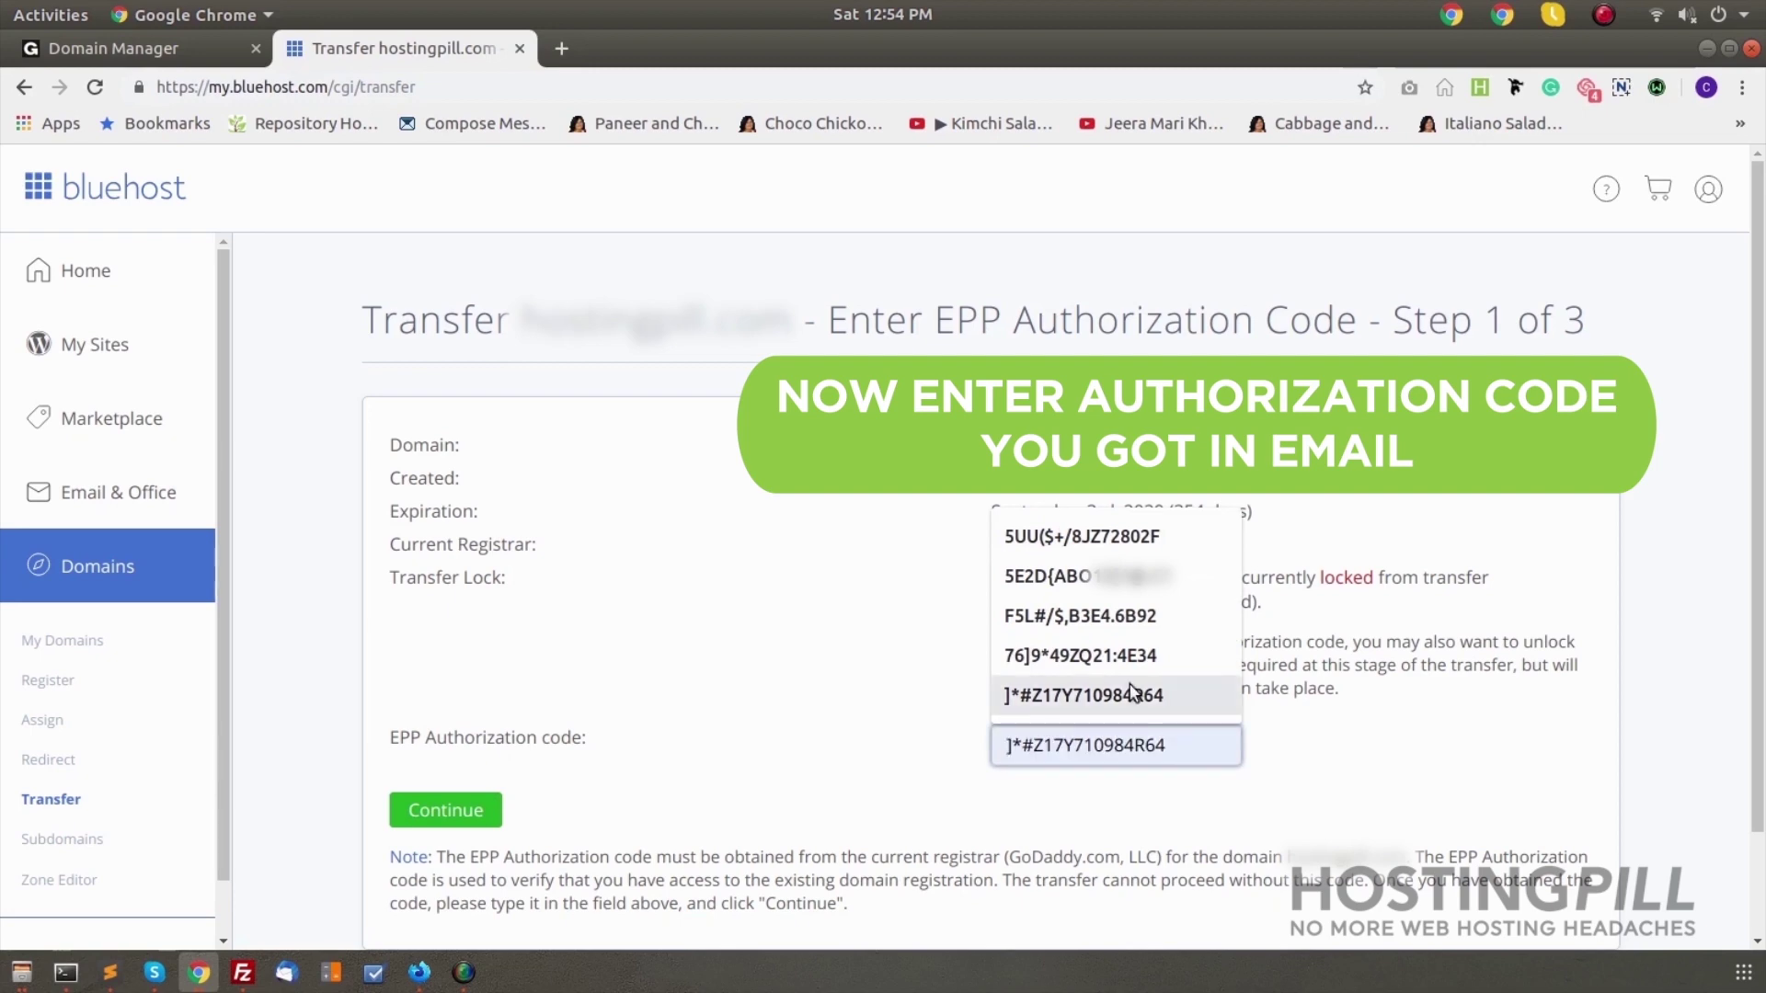
click(1131, 695)
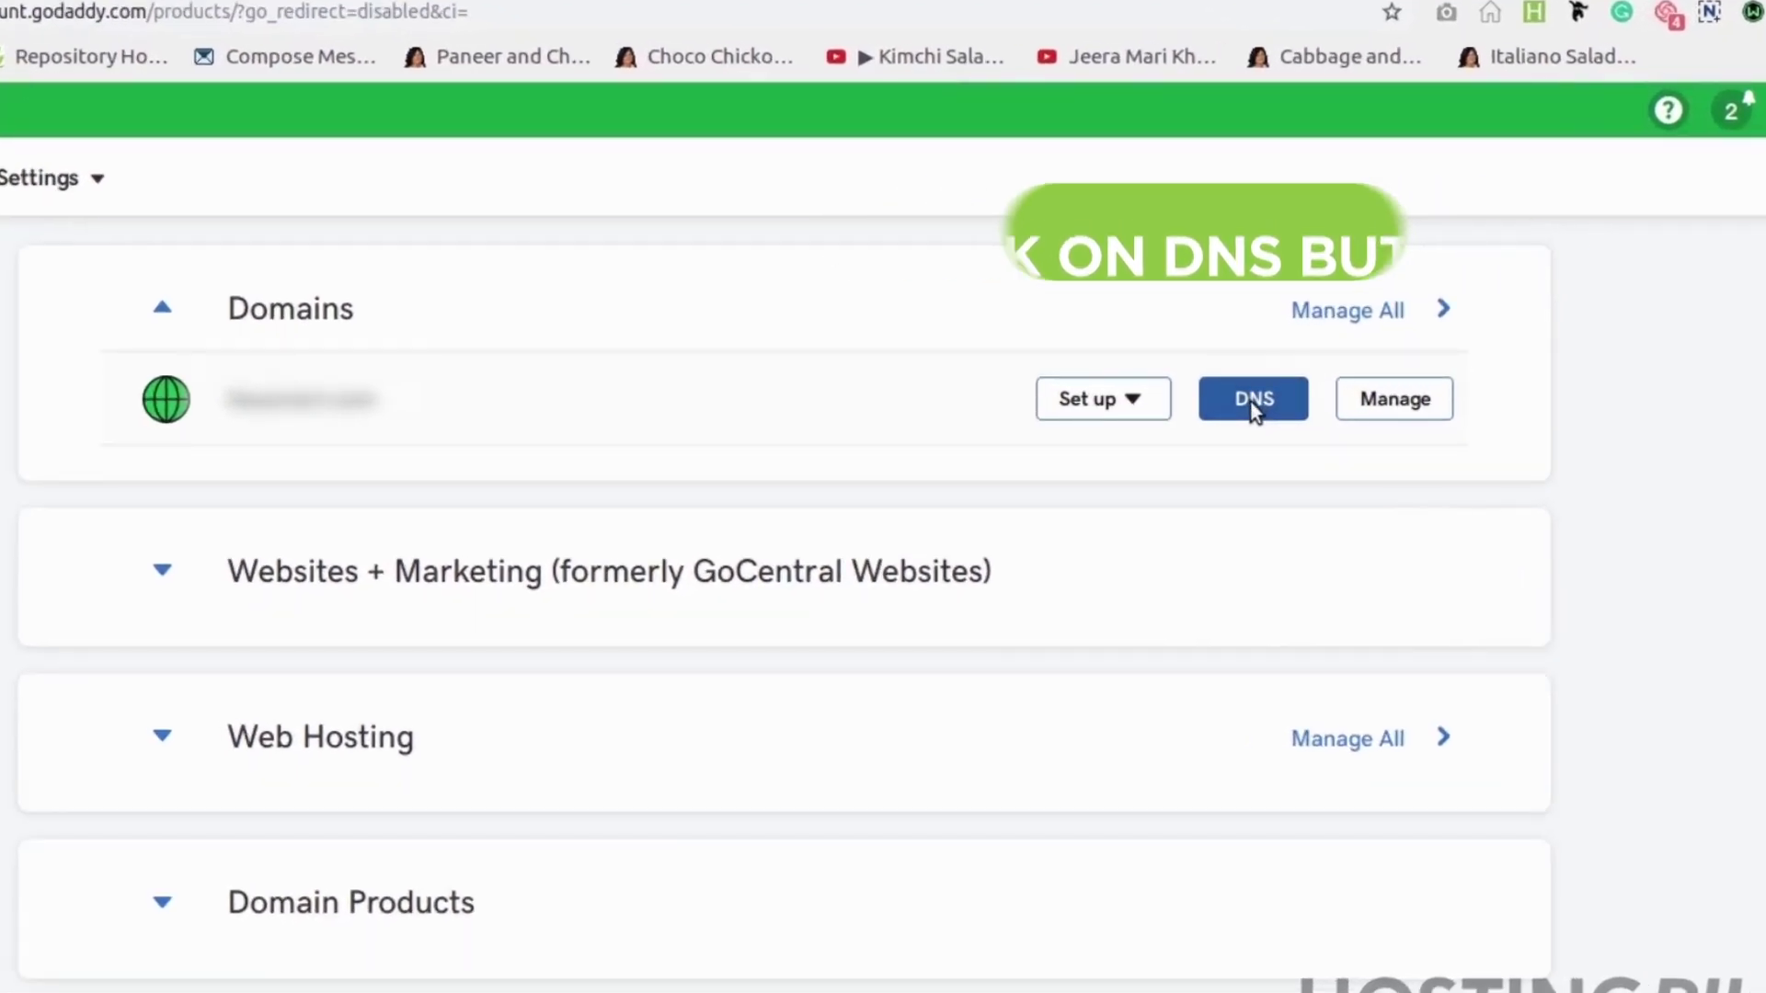
In the domain's DNS settings, switch the nameserver type to Custom
click(1253, 401)
scroll(1563, 488, down, 3)
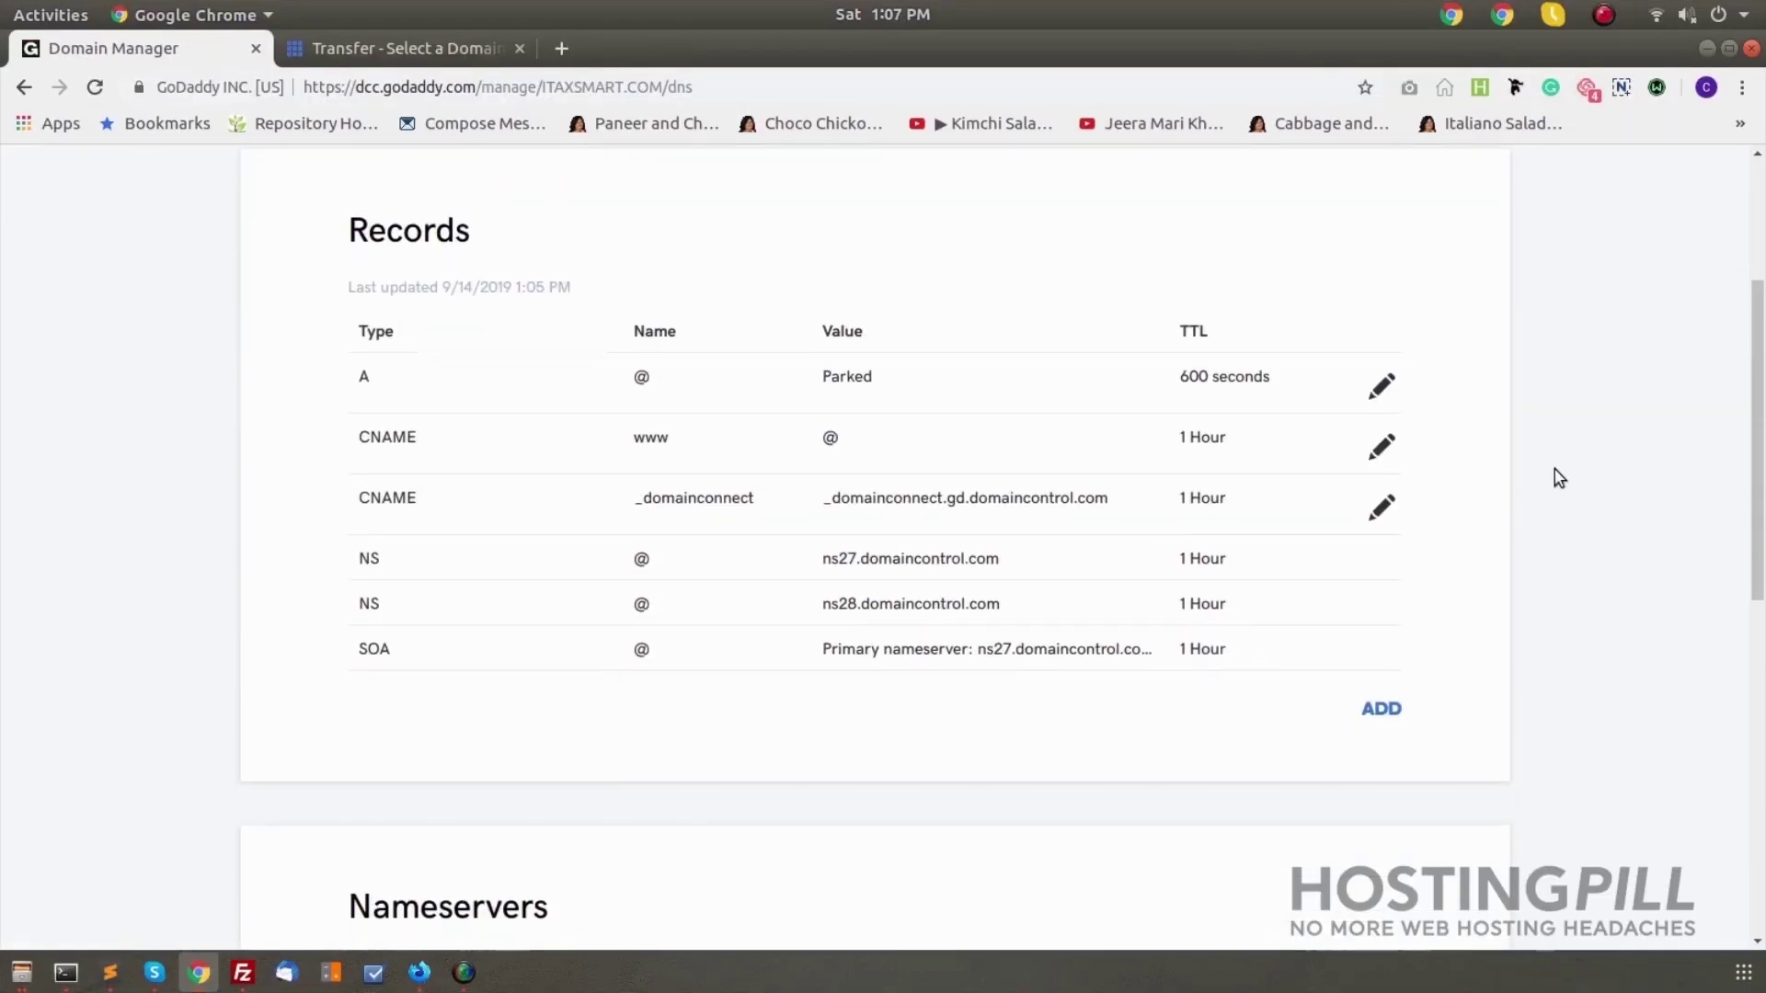
scroll(1554, 479, down, 5)
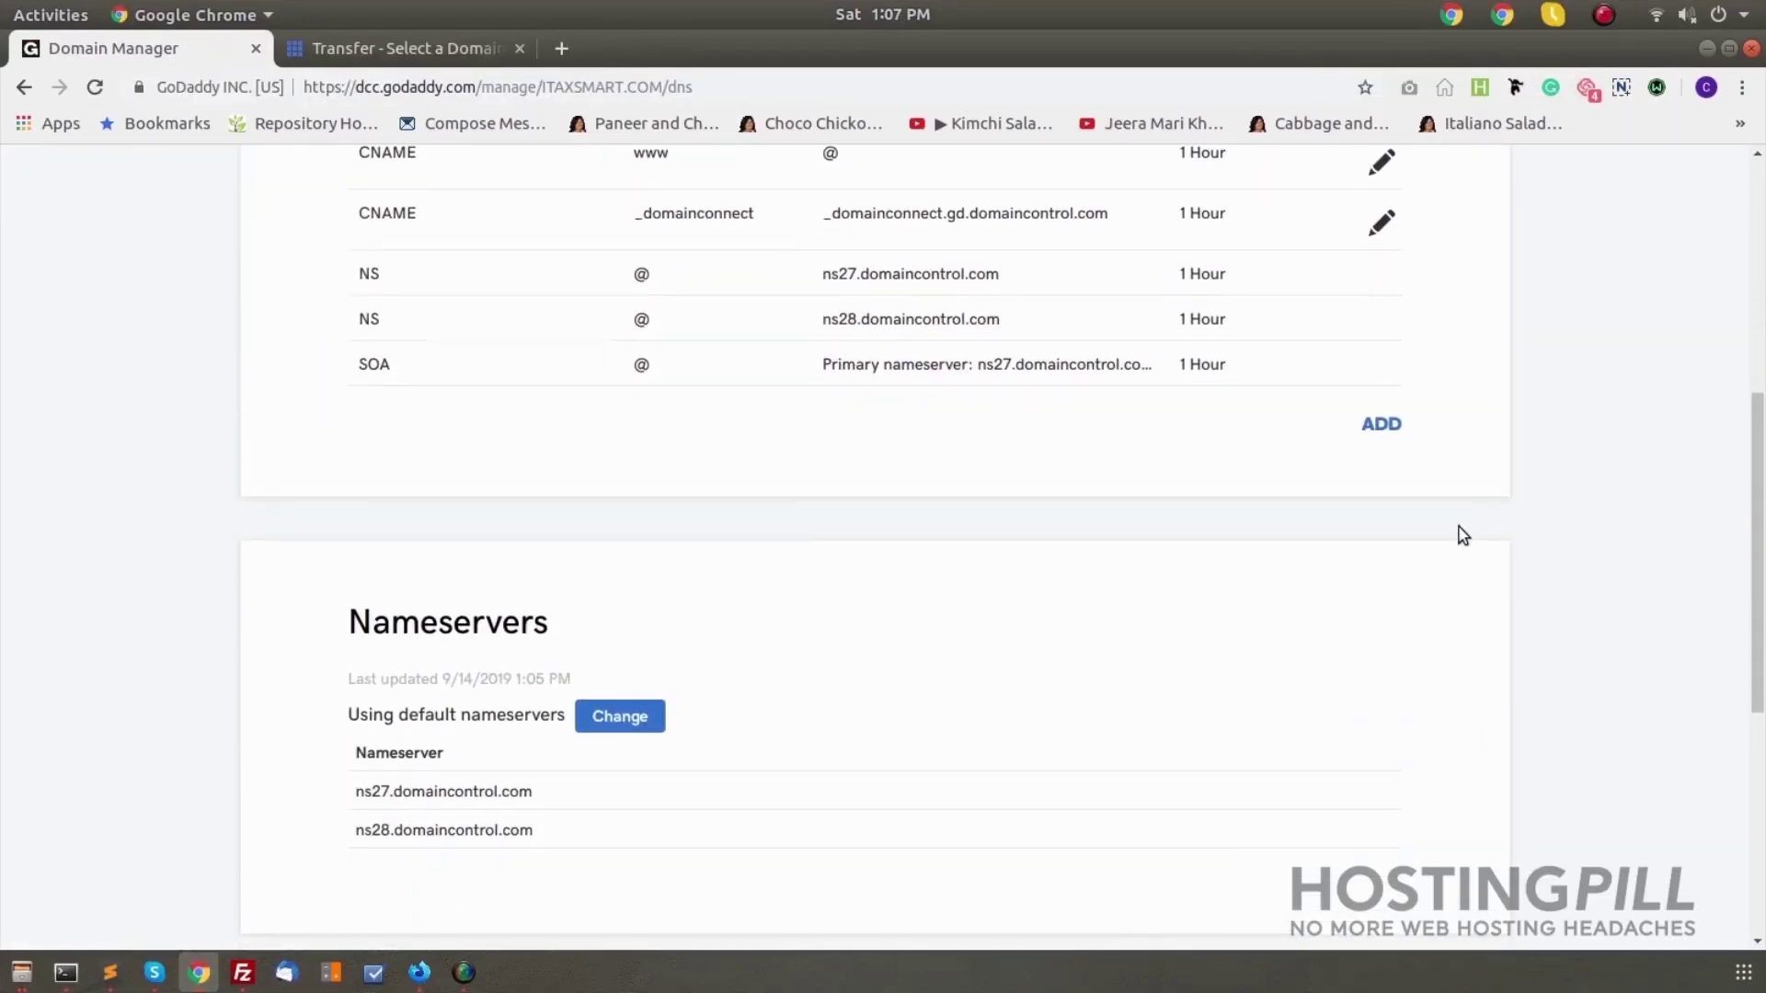
click(616, 484)
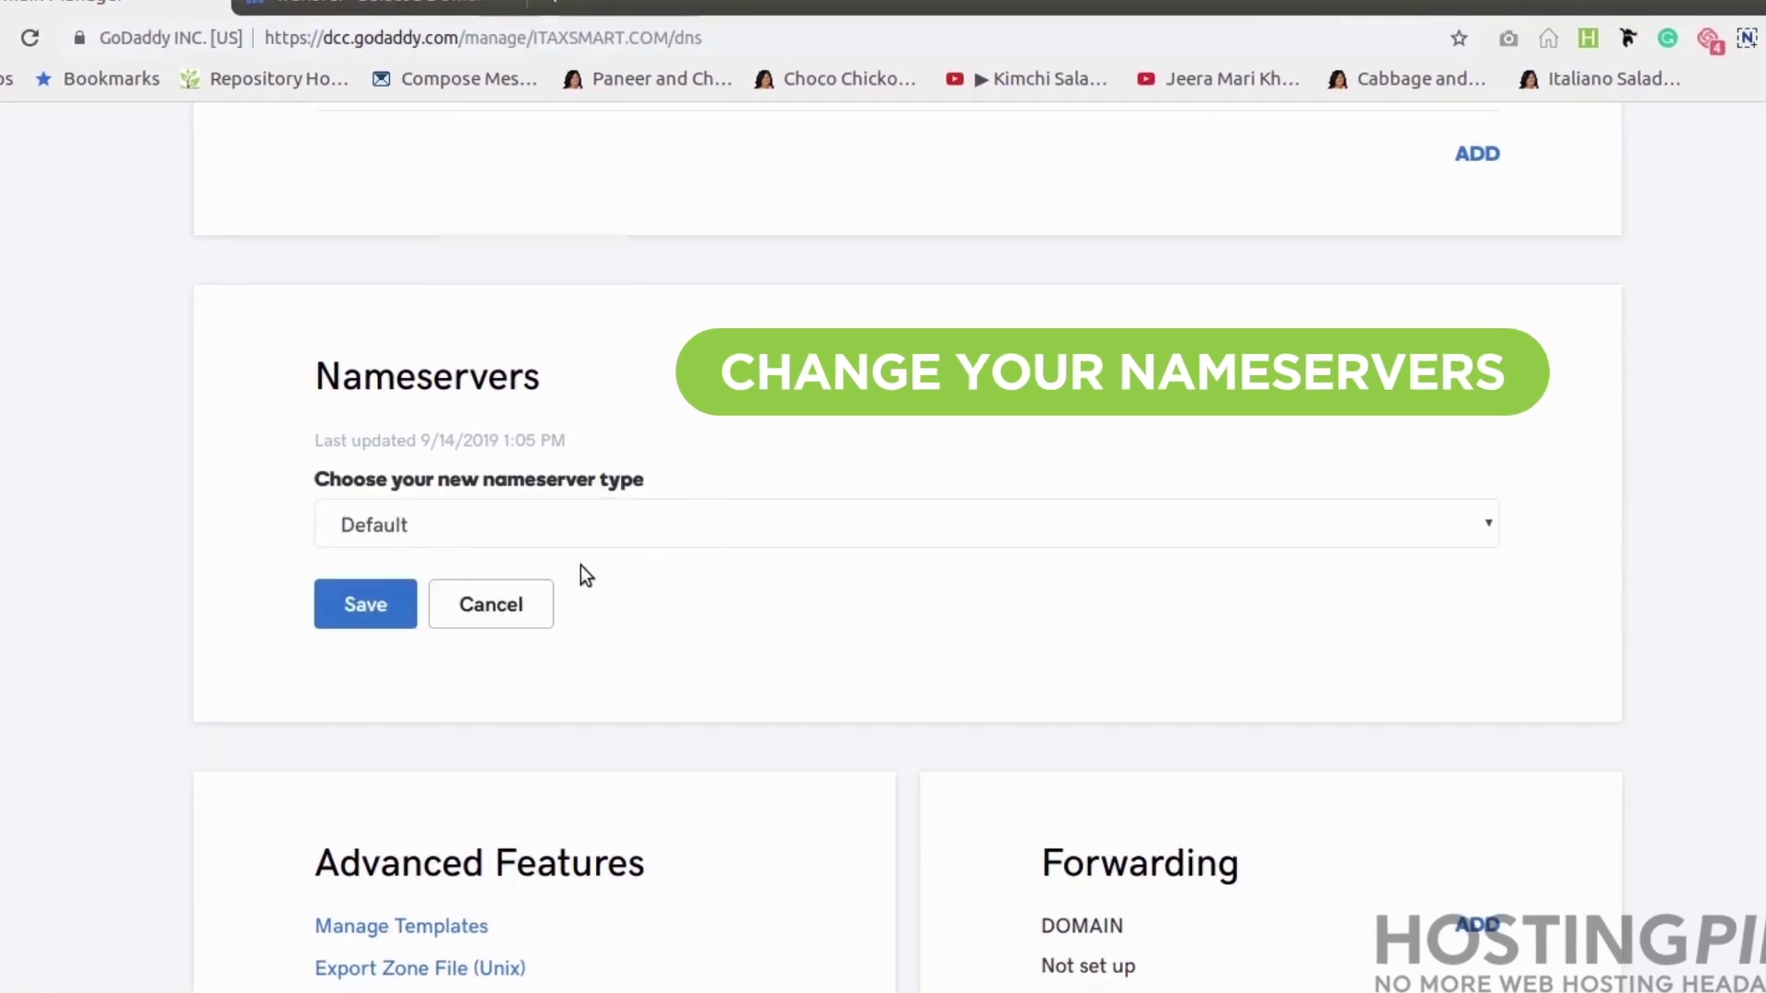
click(461, 538)
click(430, 595)
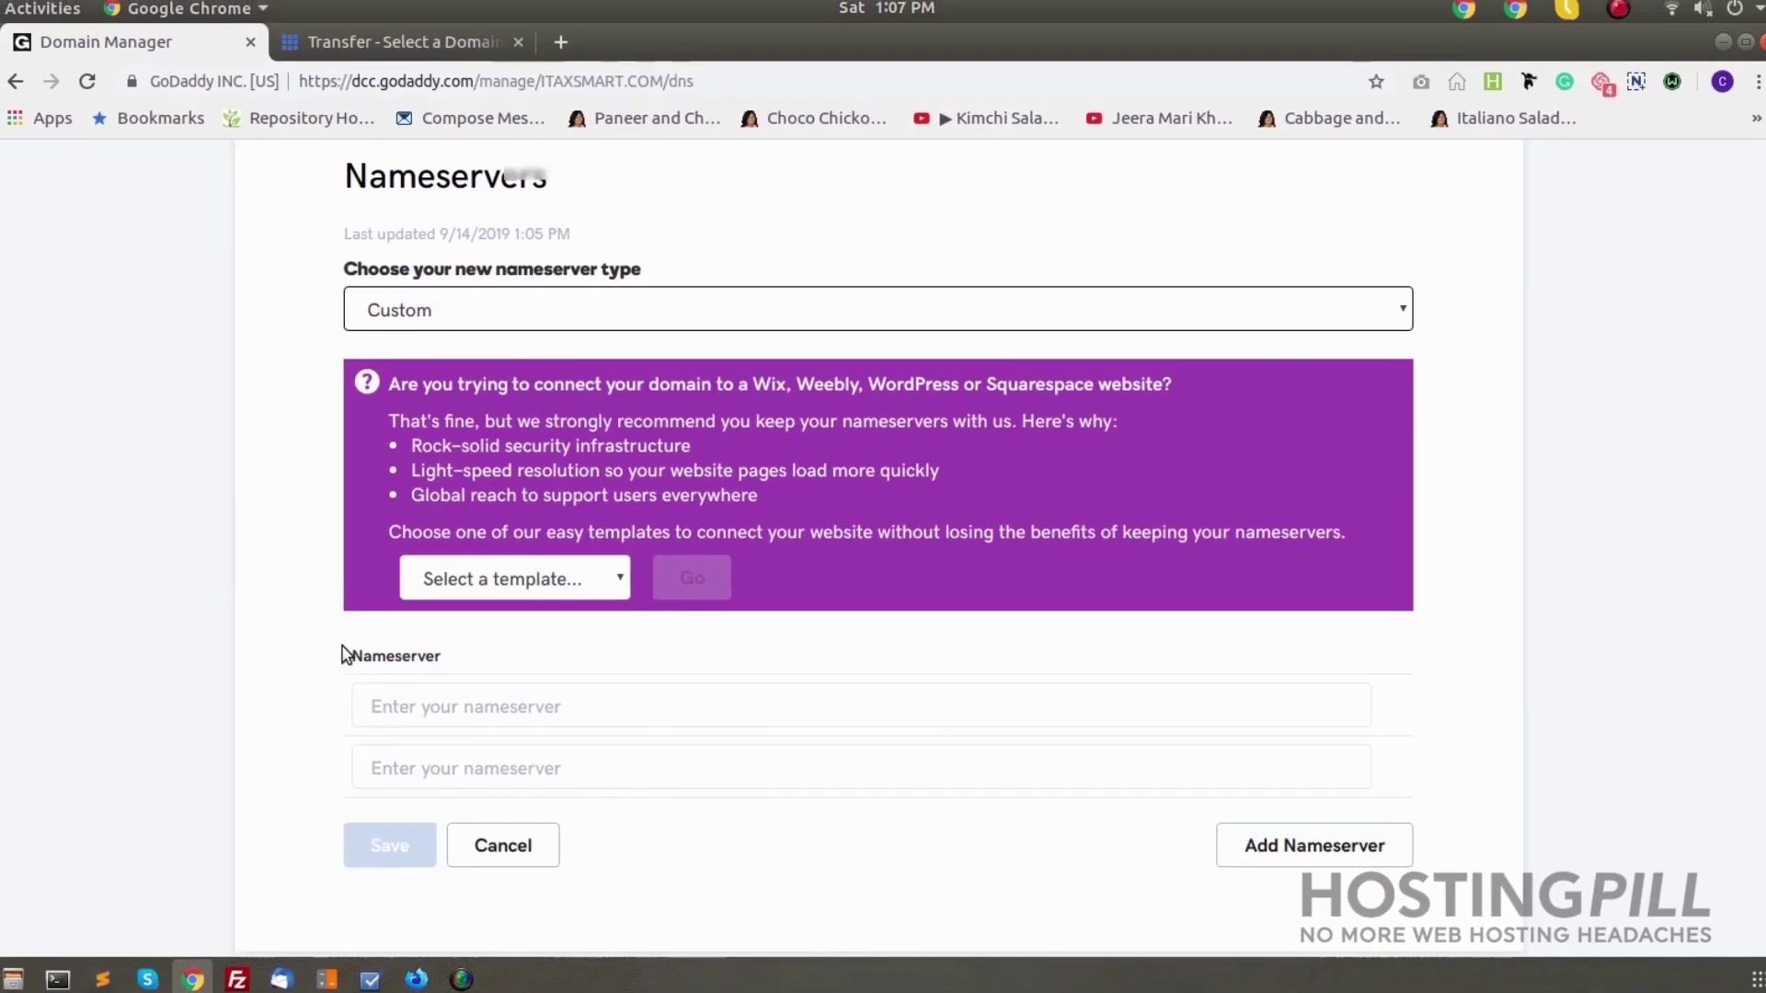
Enter ns1.bluehost.com and ns2.bluehost.com as the nameservers and save the change
scroll(342, 653, down, 2)
click(473, 616)
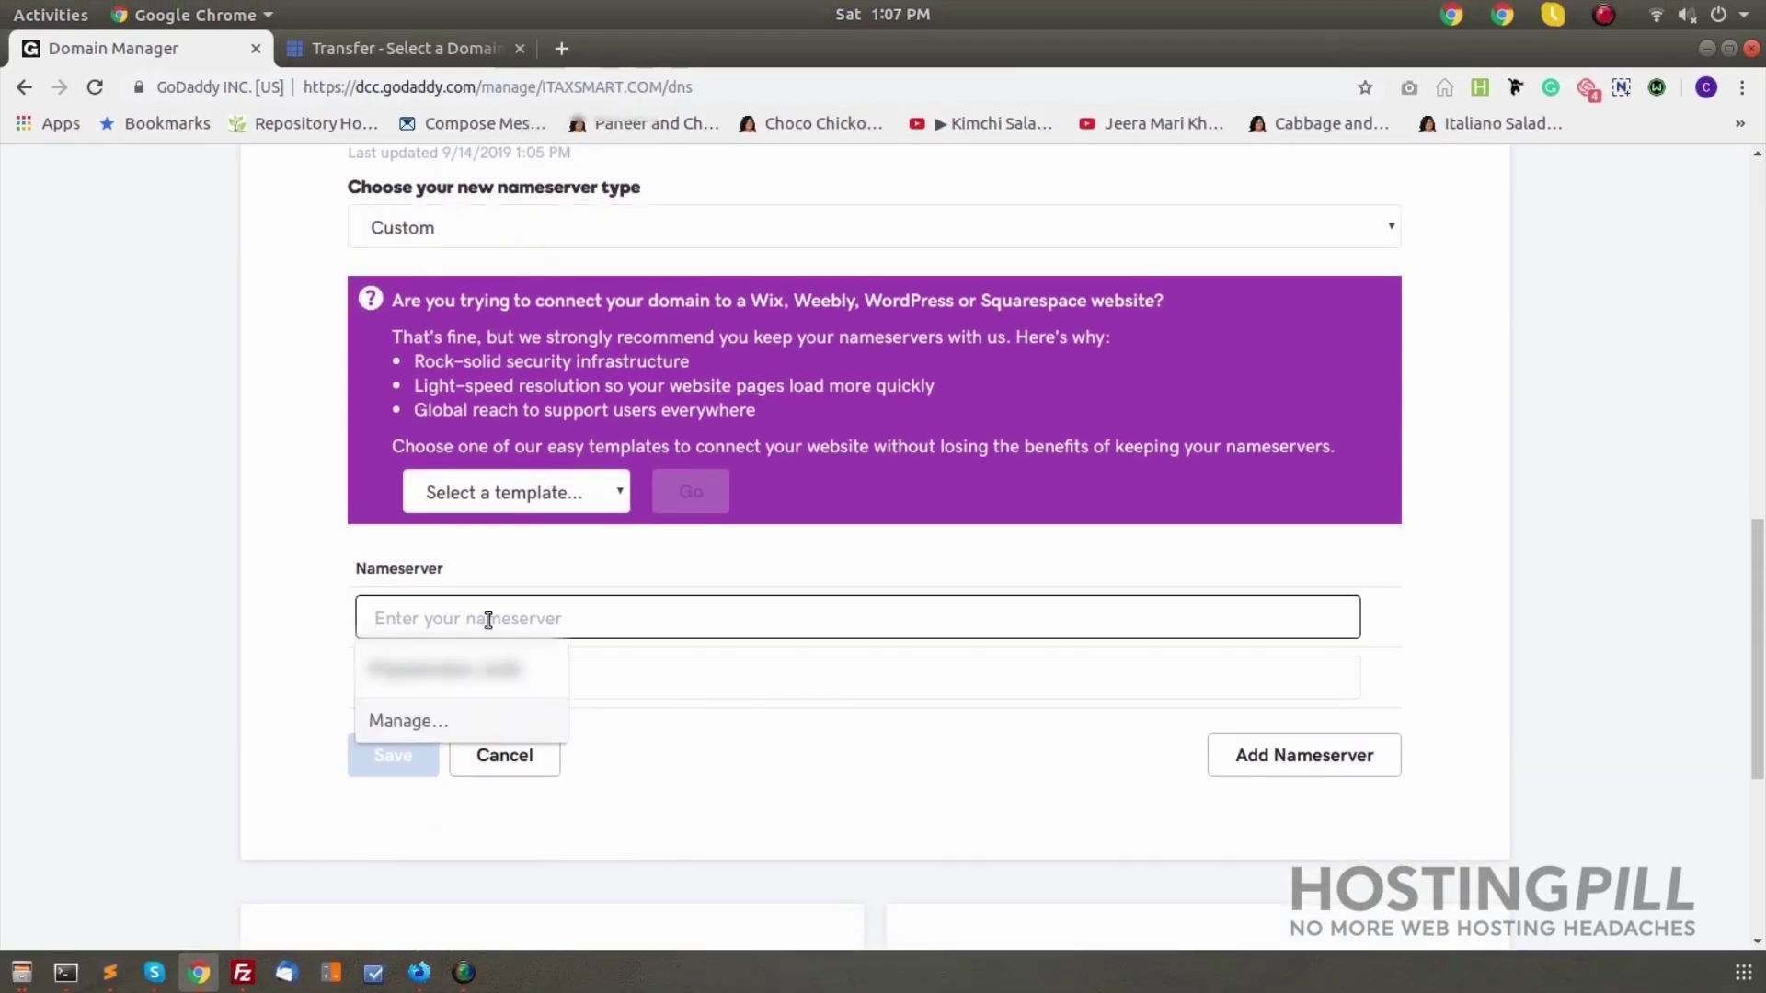
text(ns1.)
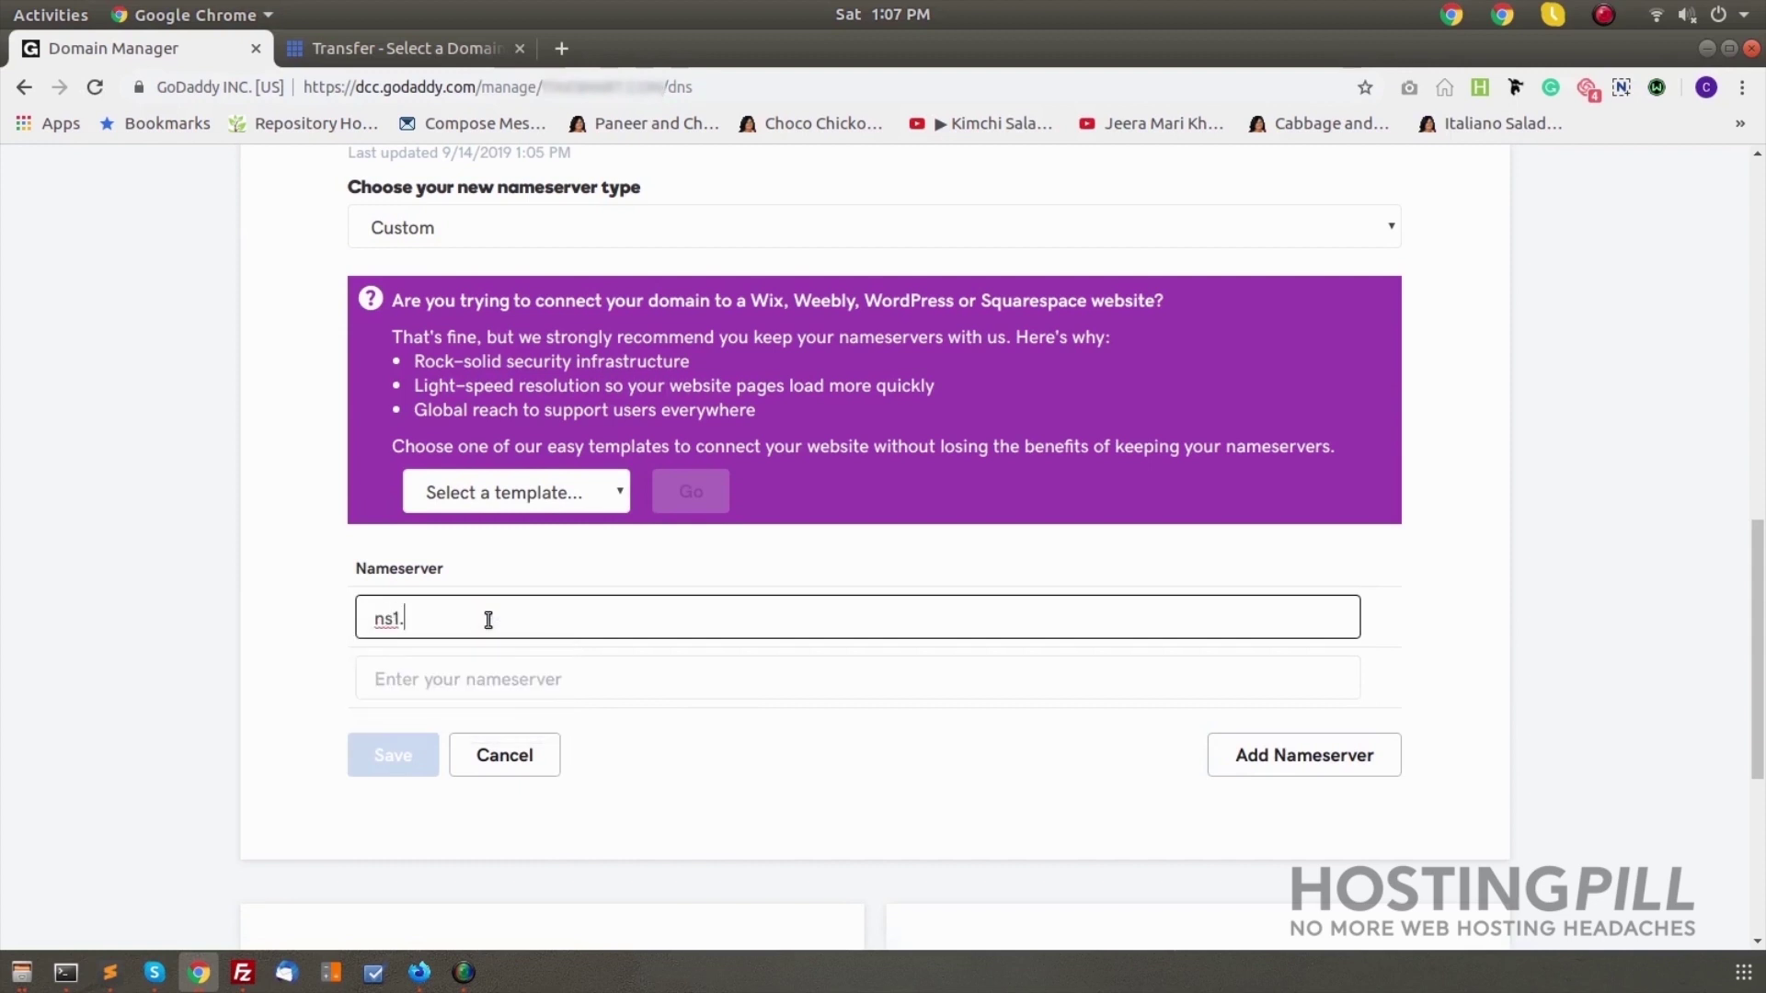
text(bluehost.com)
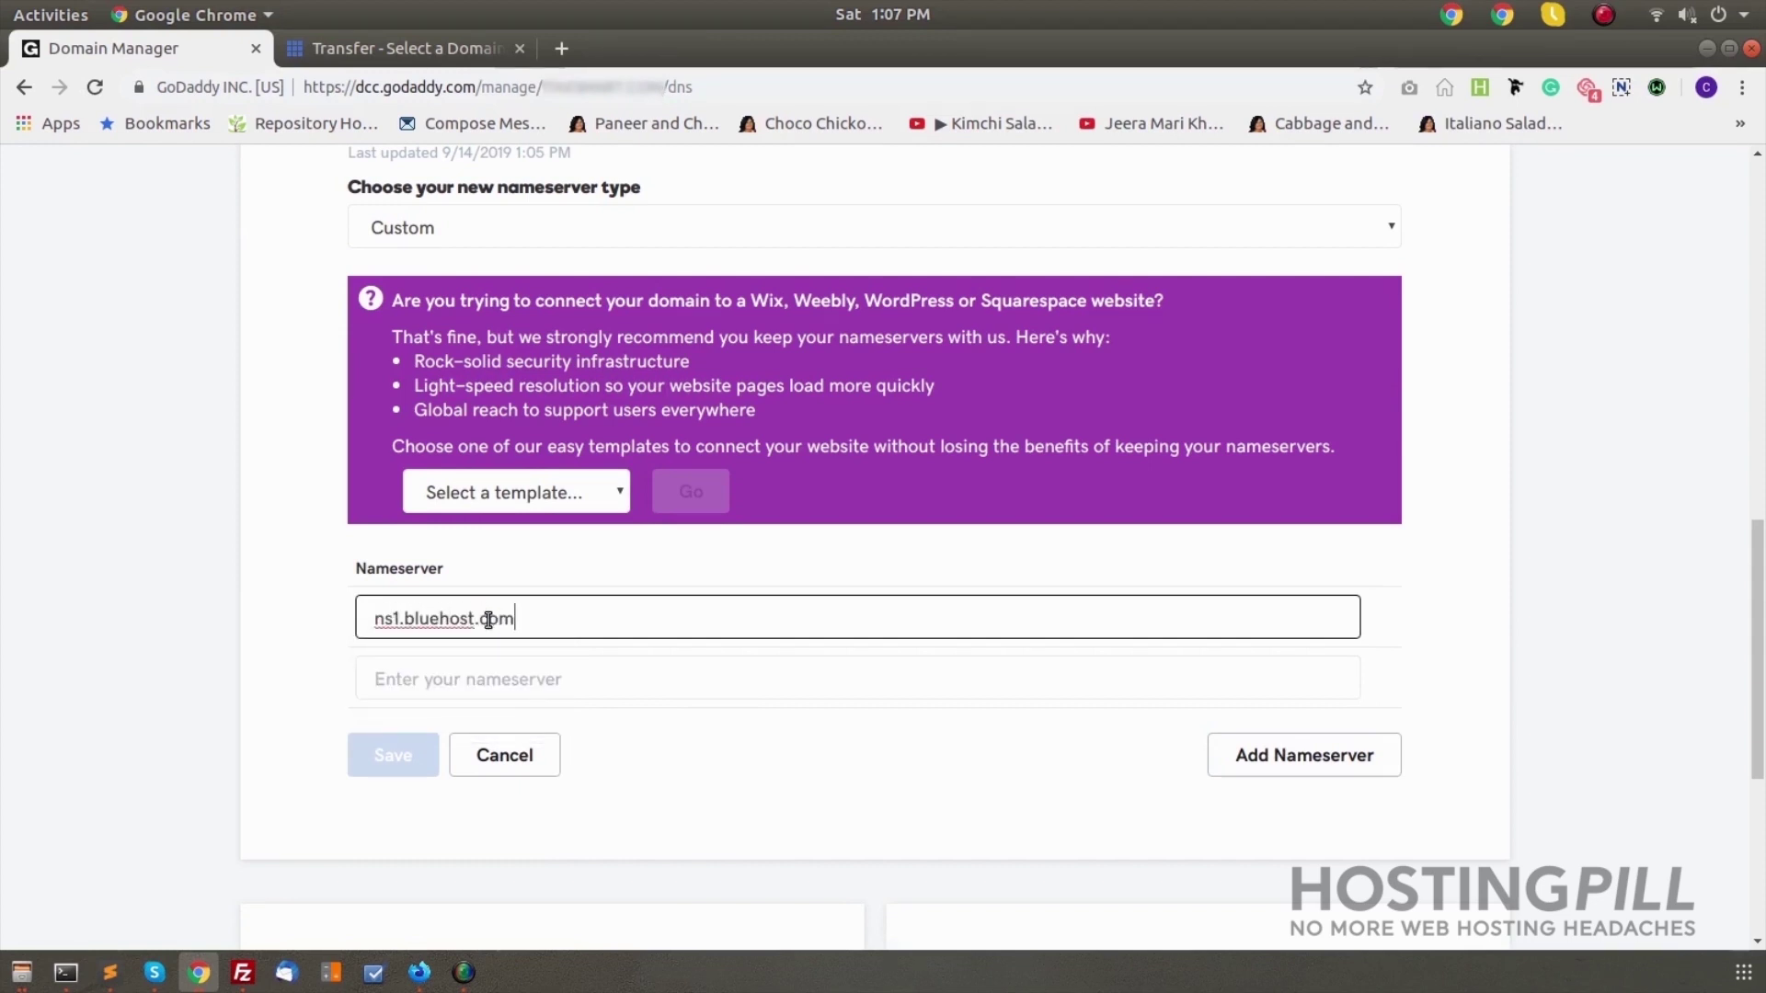
key(Tab)
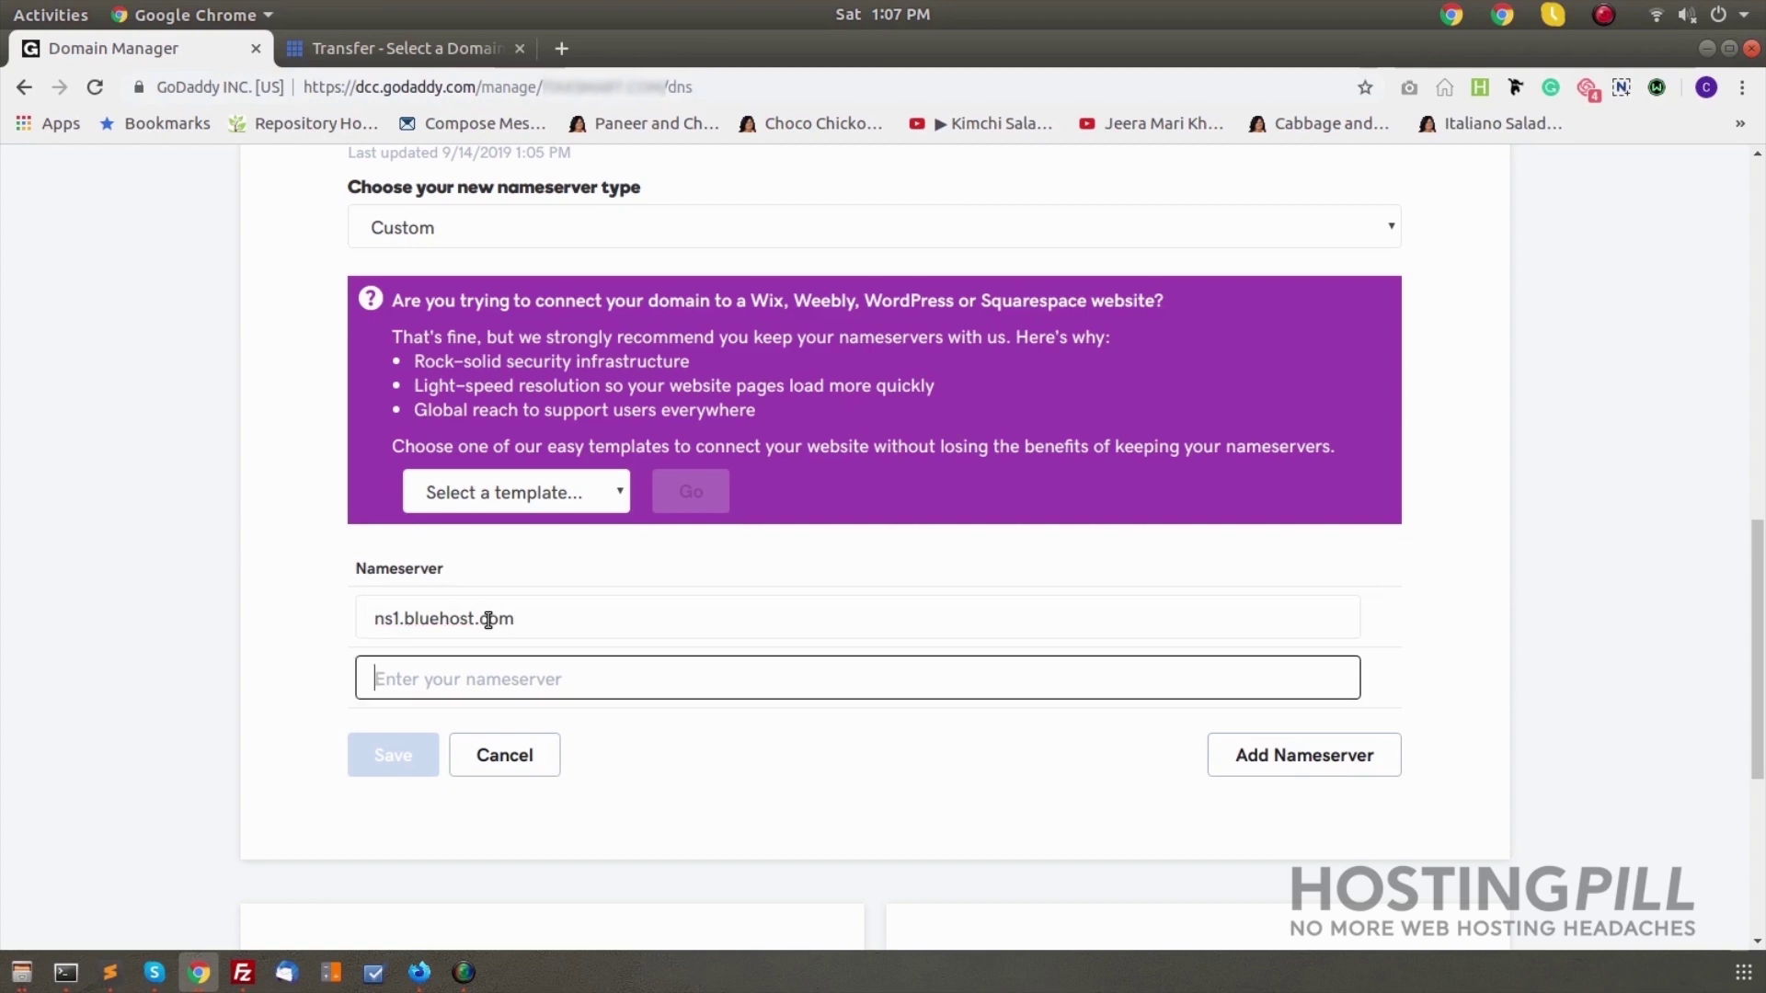
text(ns2.bluehost.com)
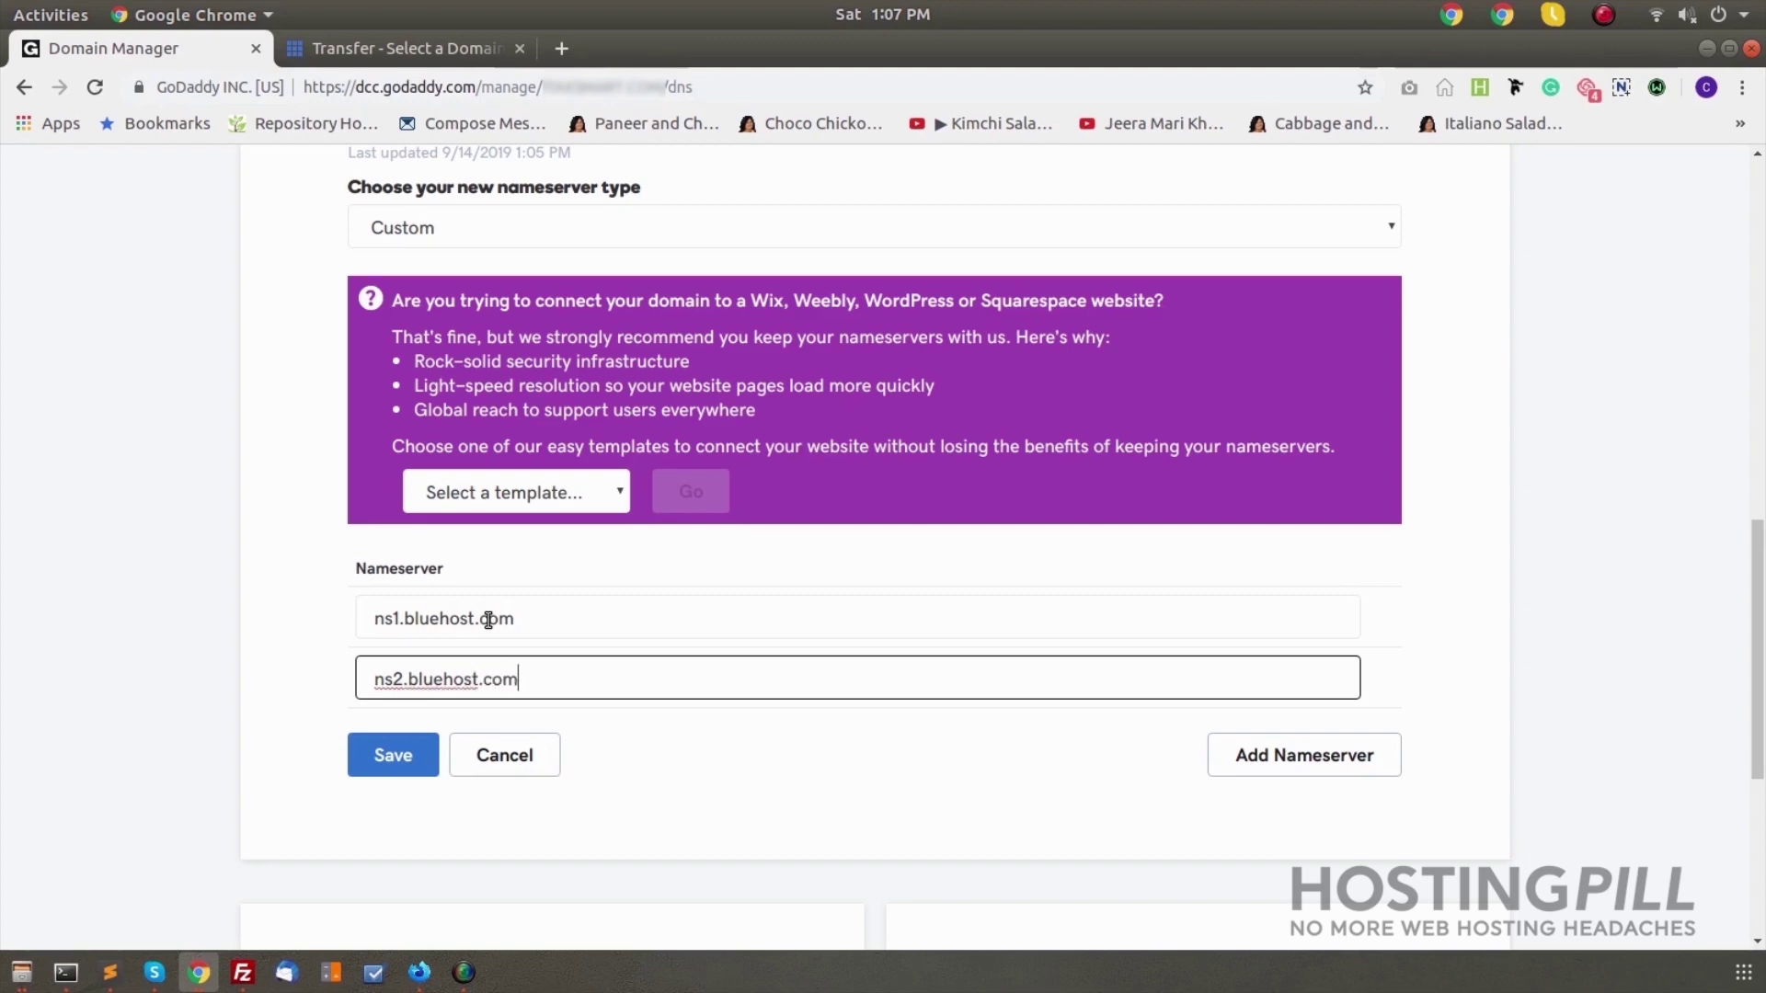
click(392, 755)
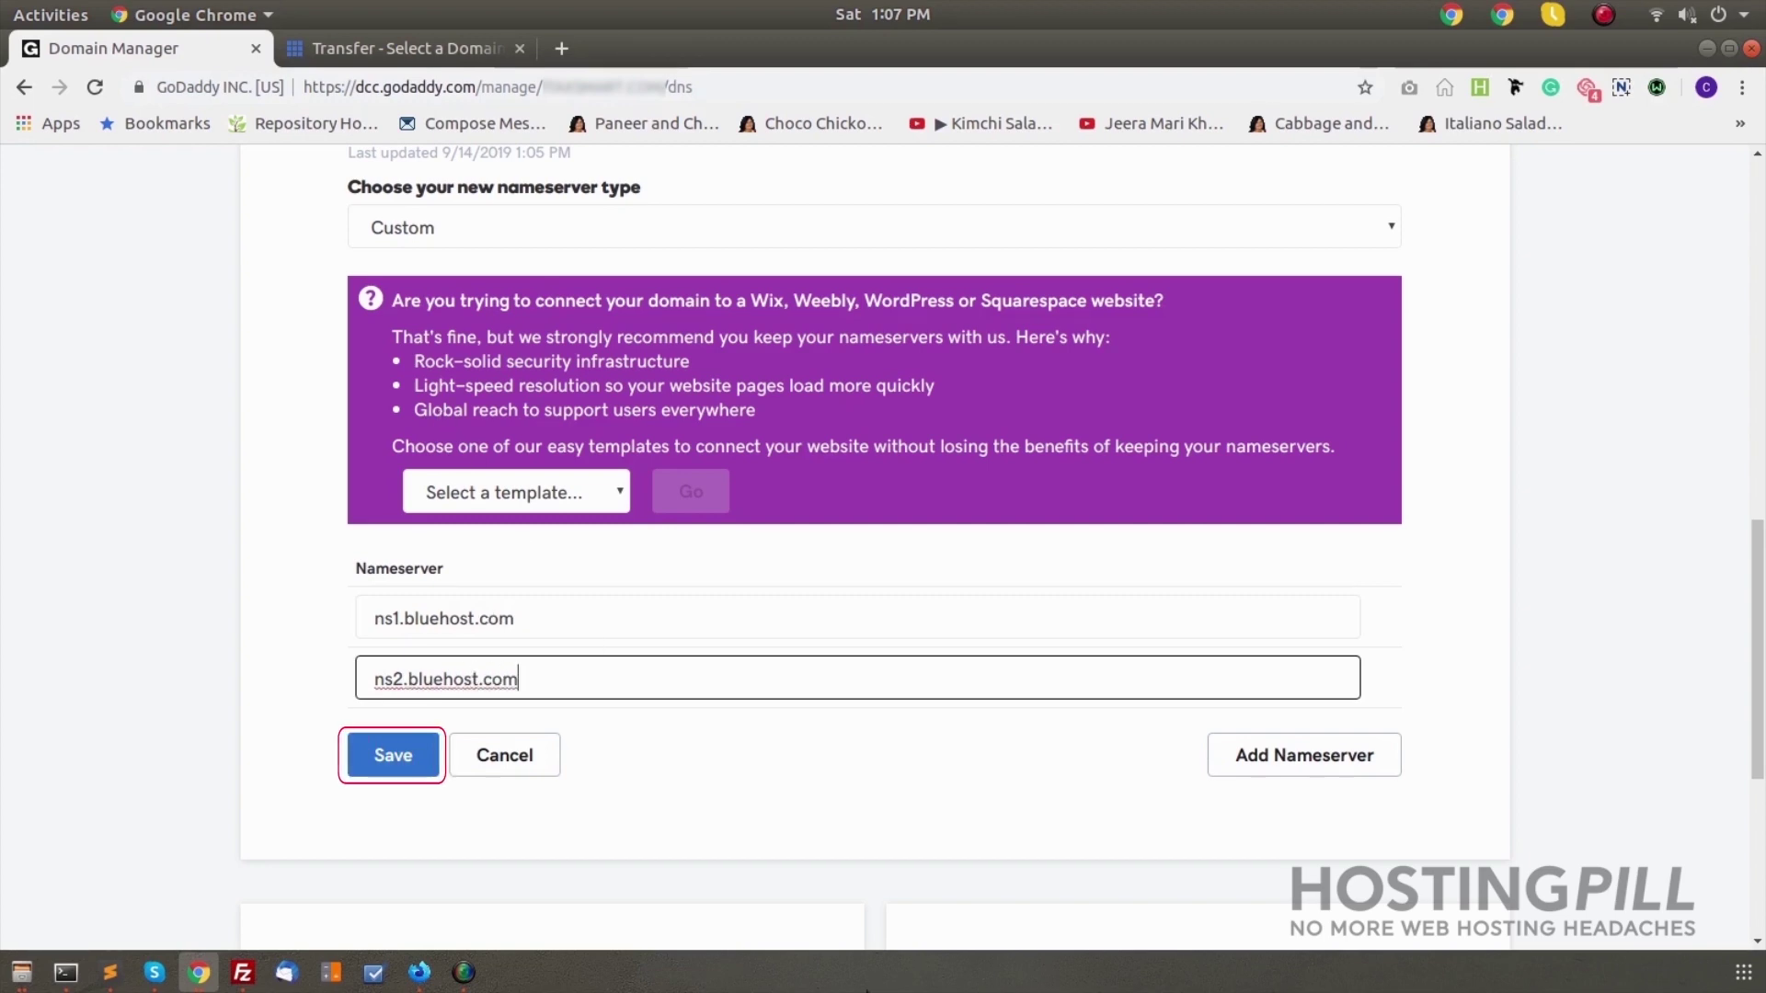
click(391, 754)
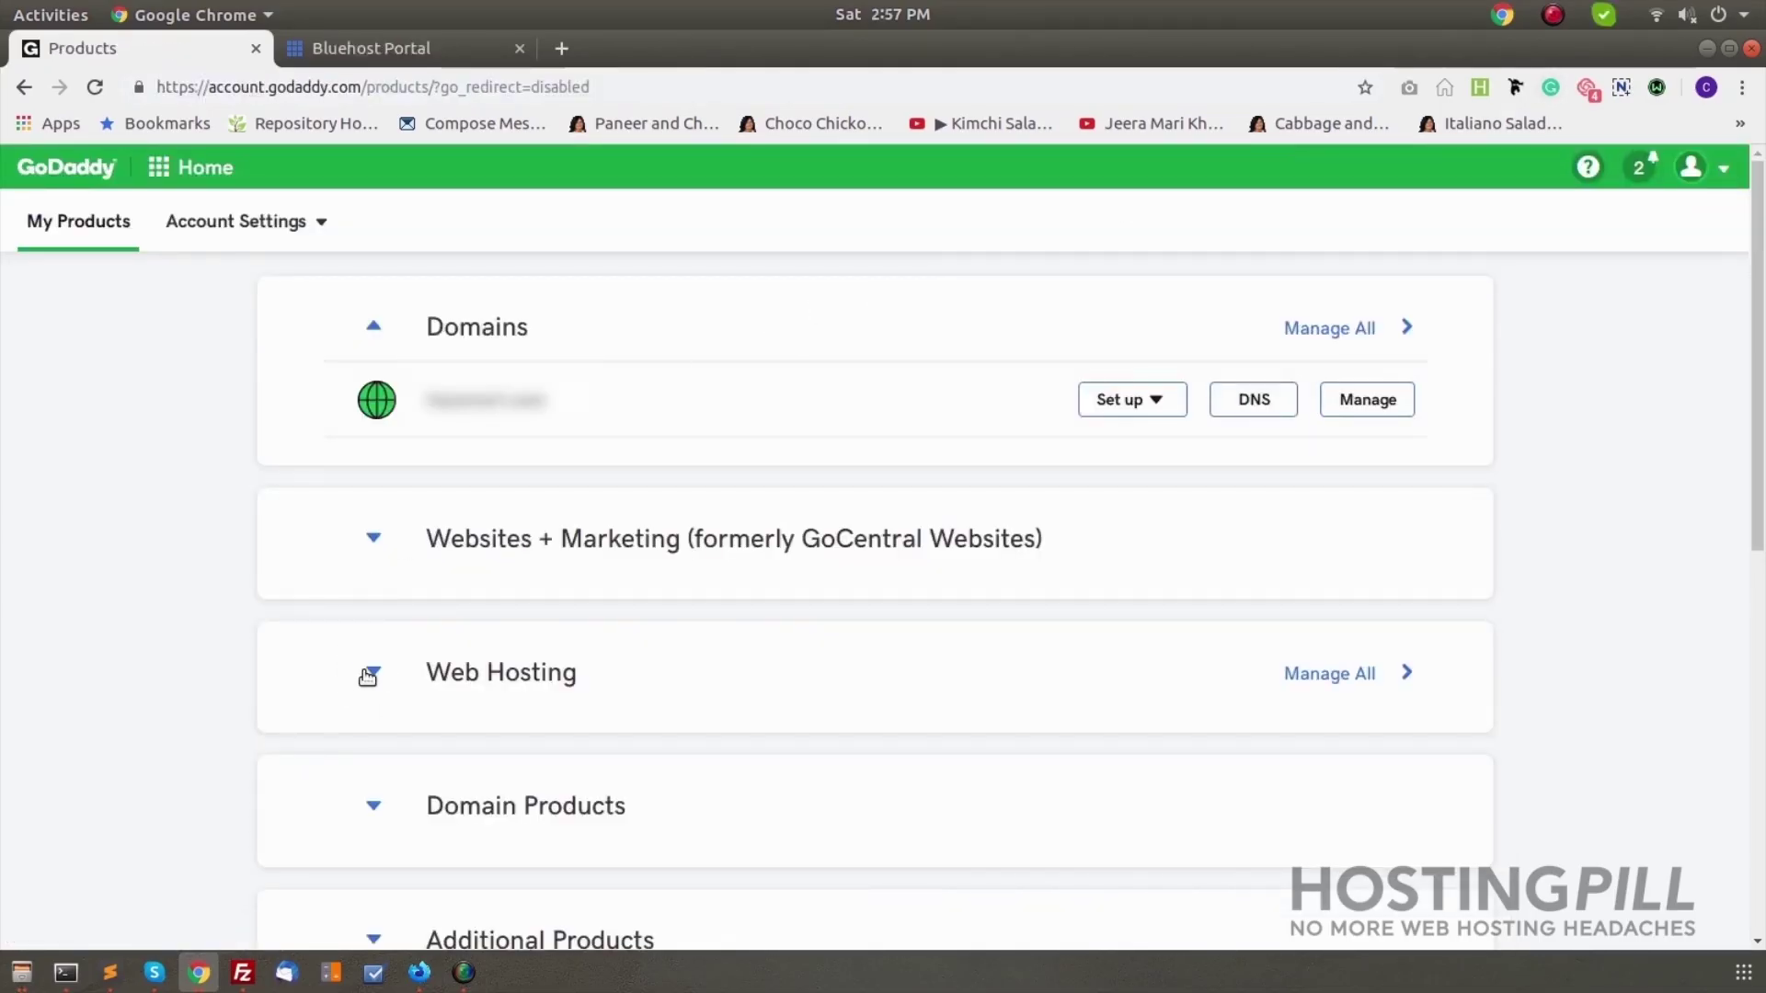
click(370, 673)
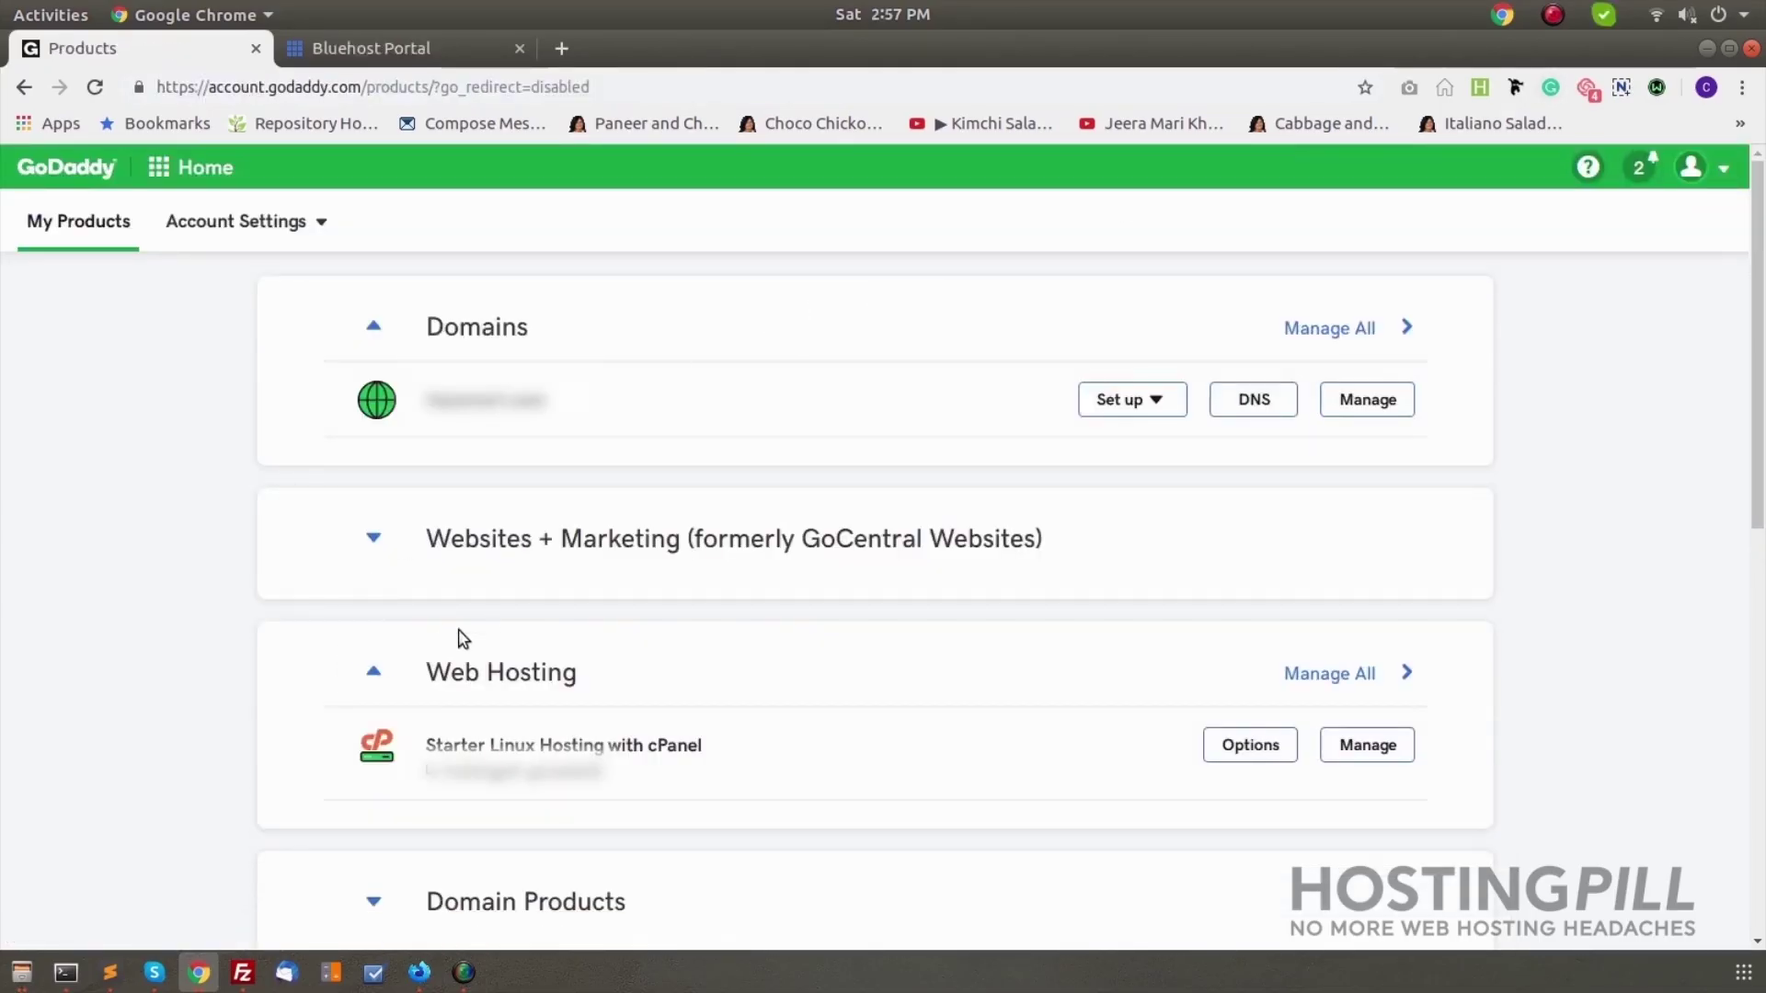
Open File Manager to public_html and select all of its files
scroll(551, 579, down, 3)
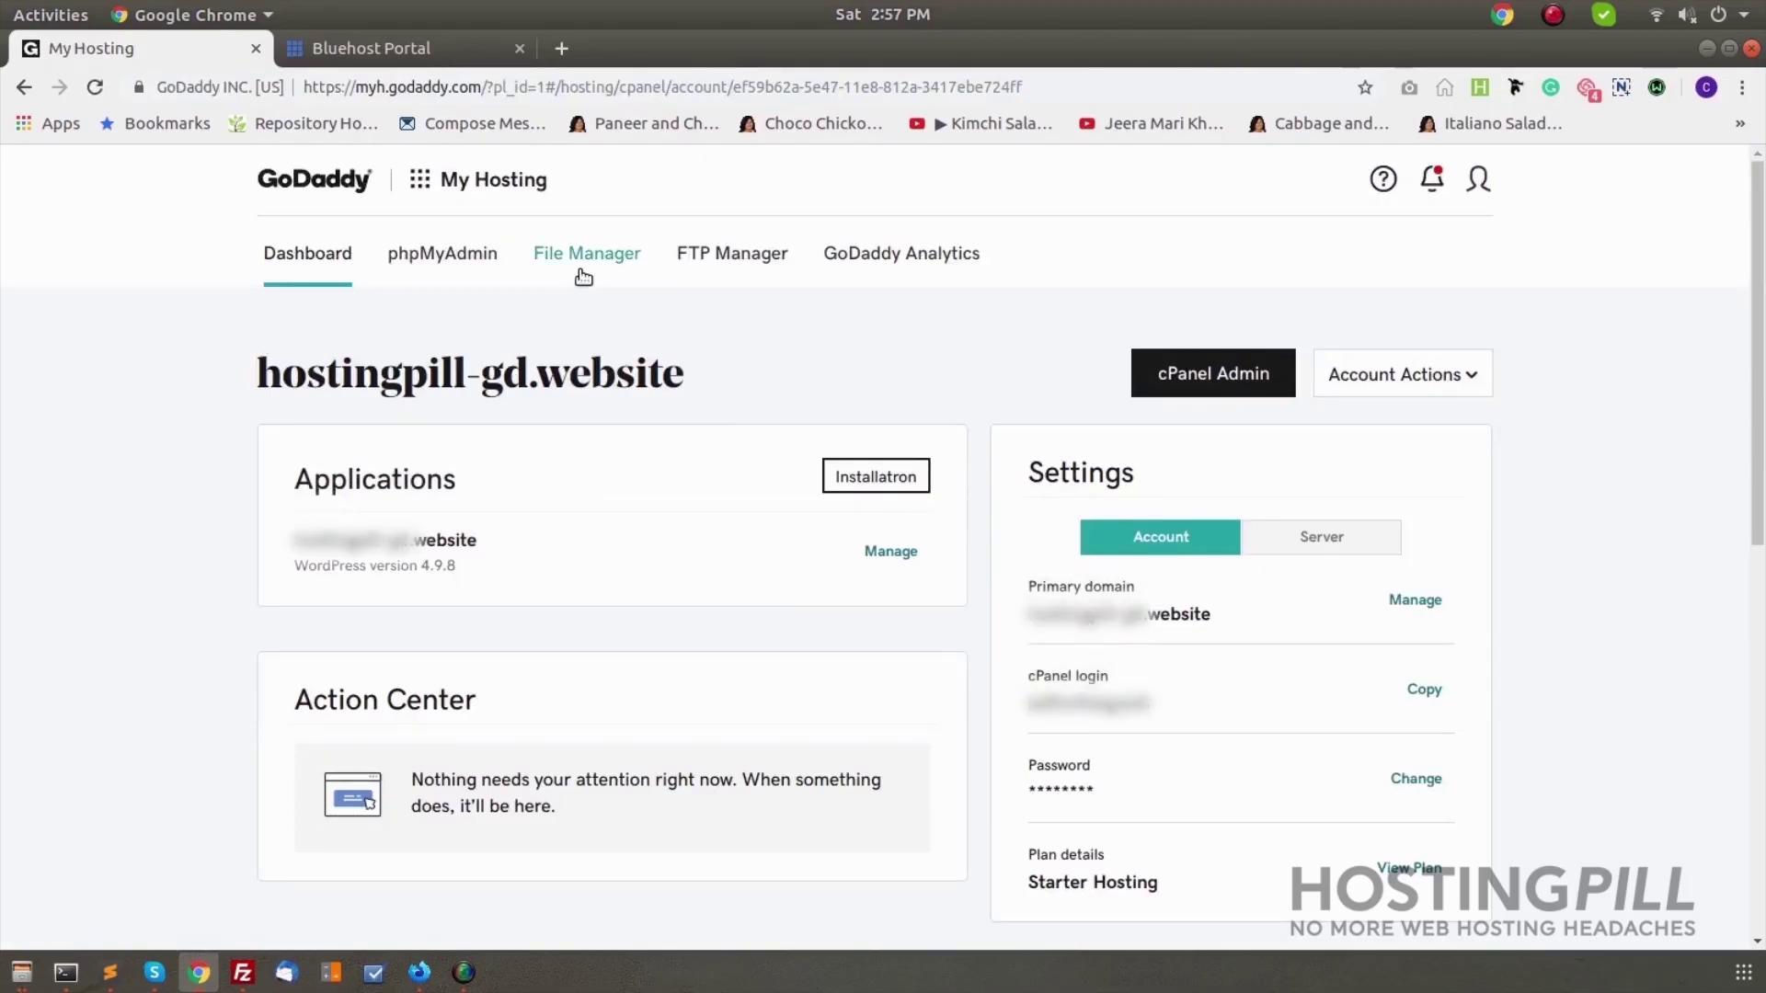
click(585, 261)
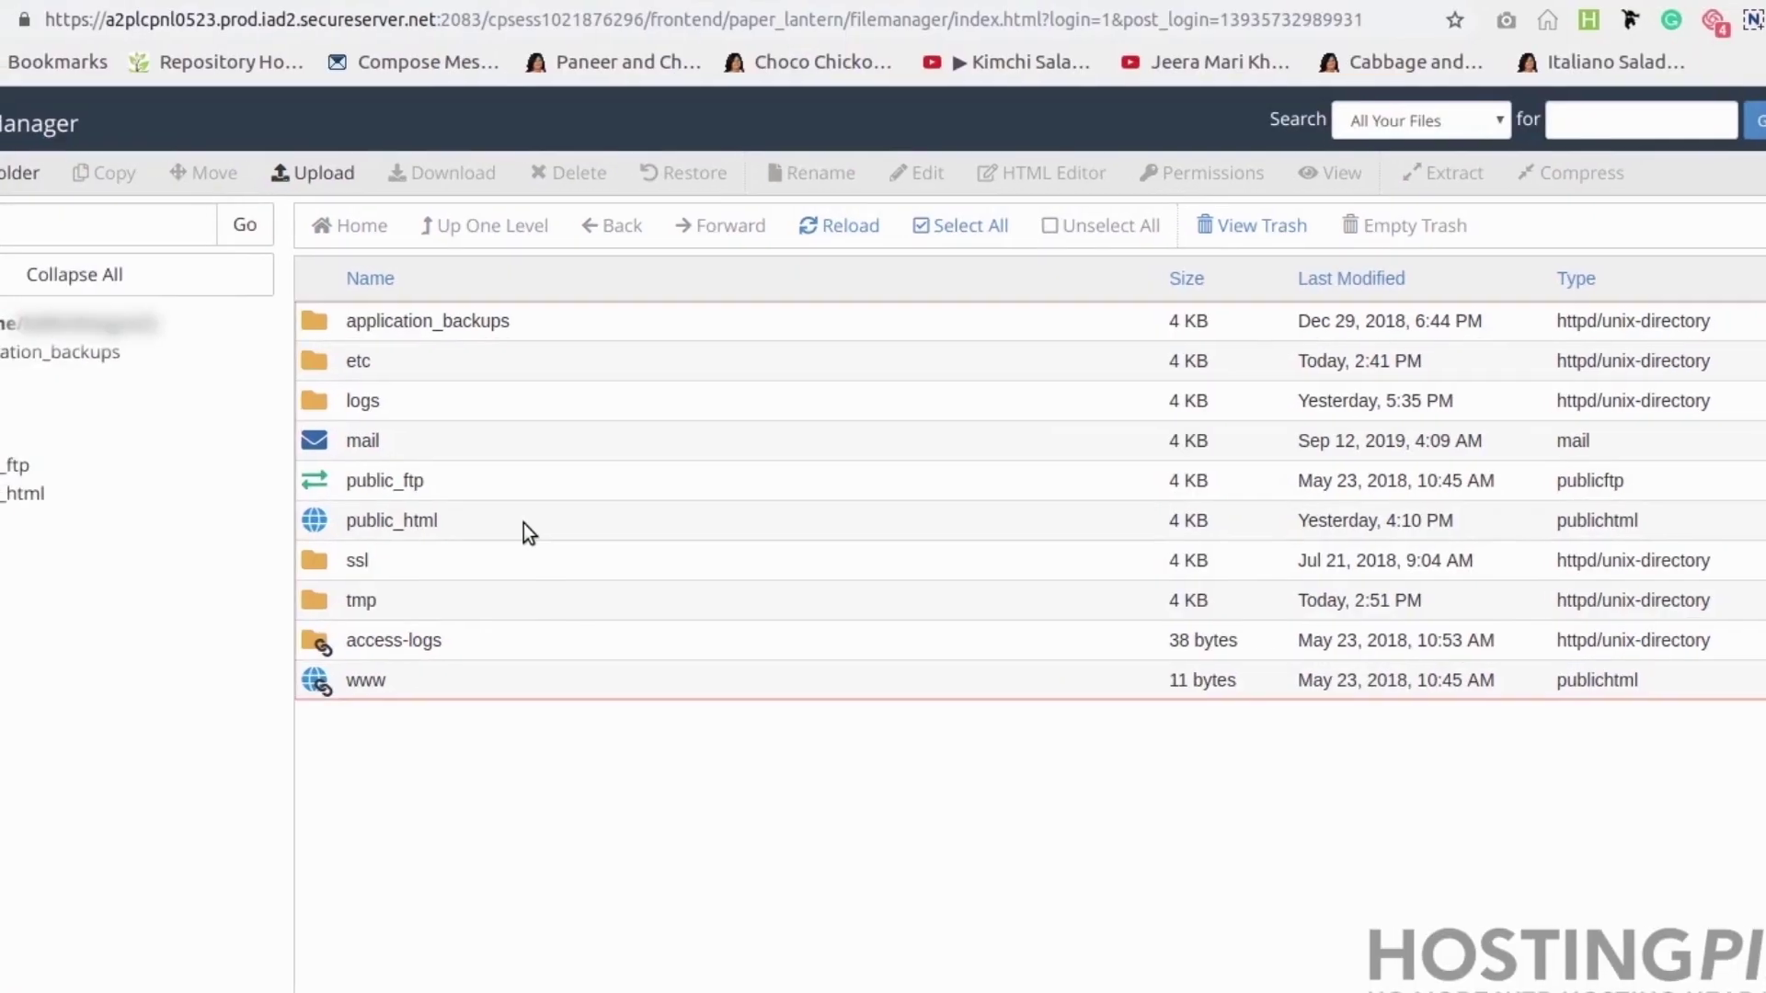
double_click(566, 517)
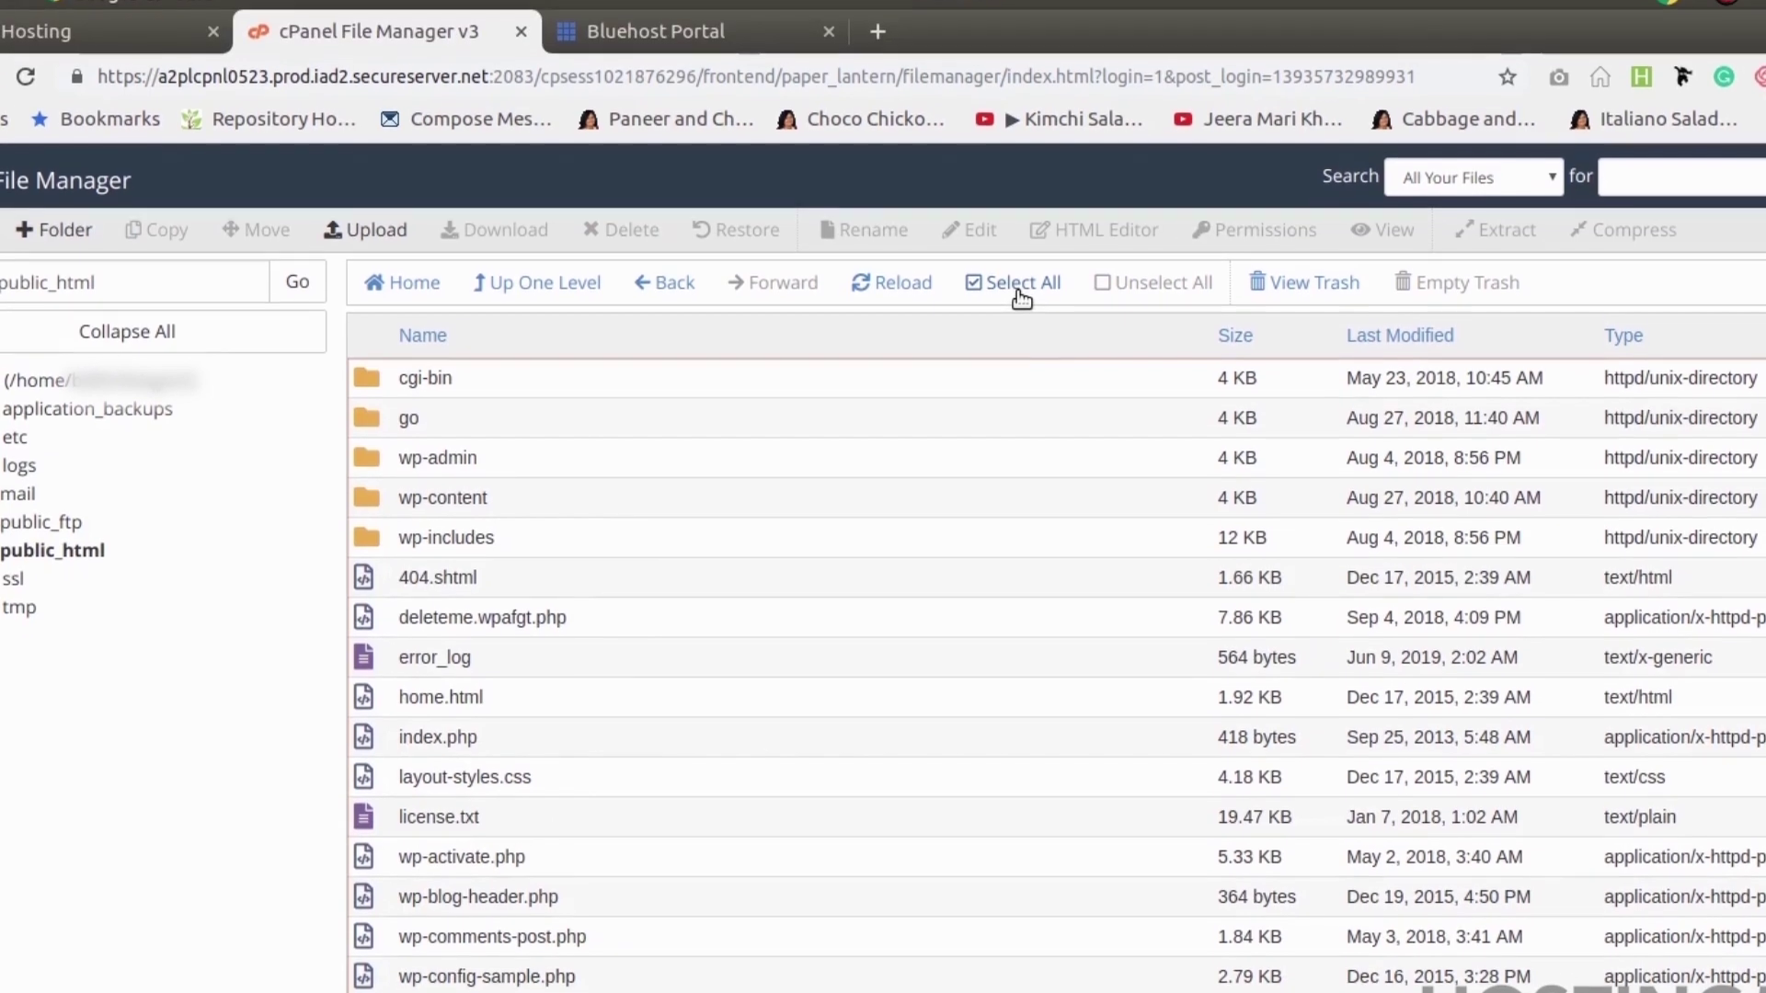
click(1017, 226)
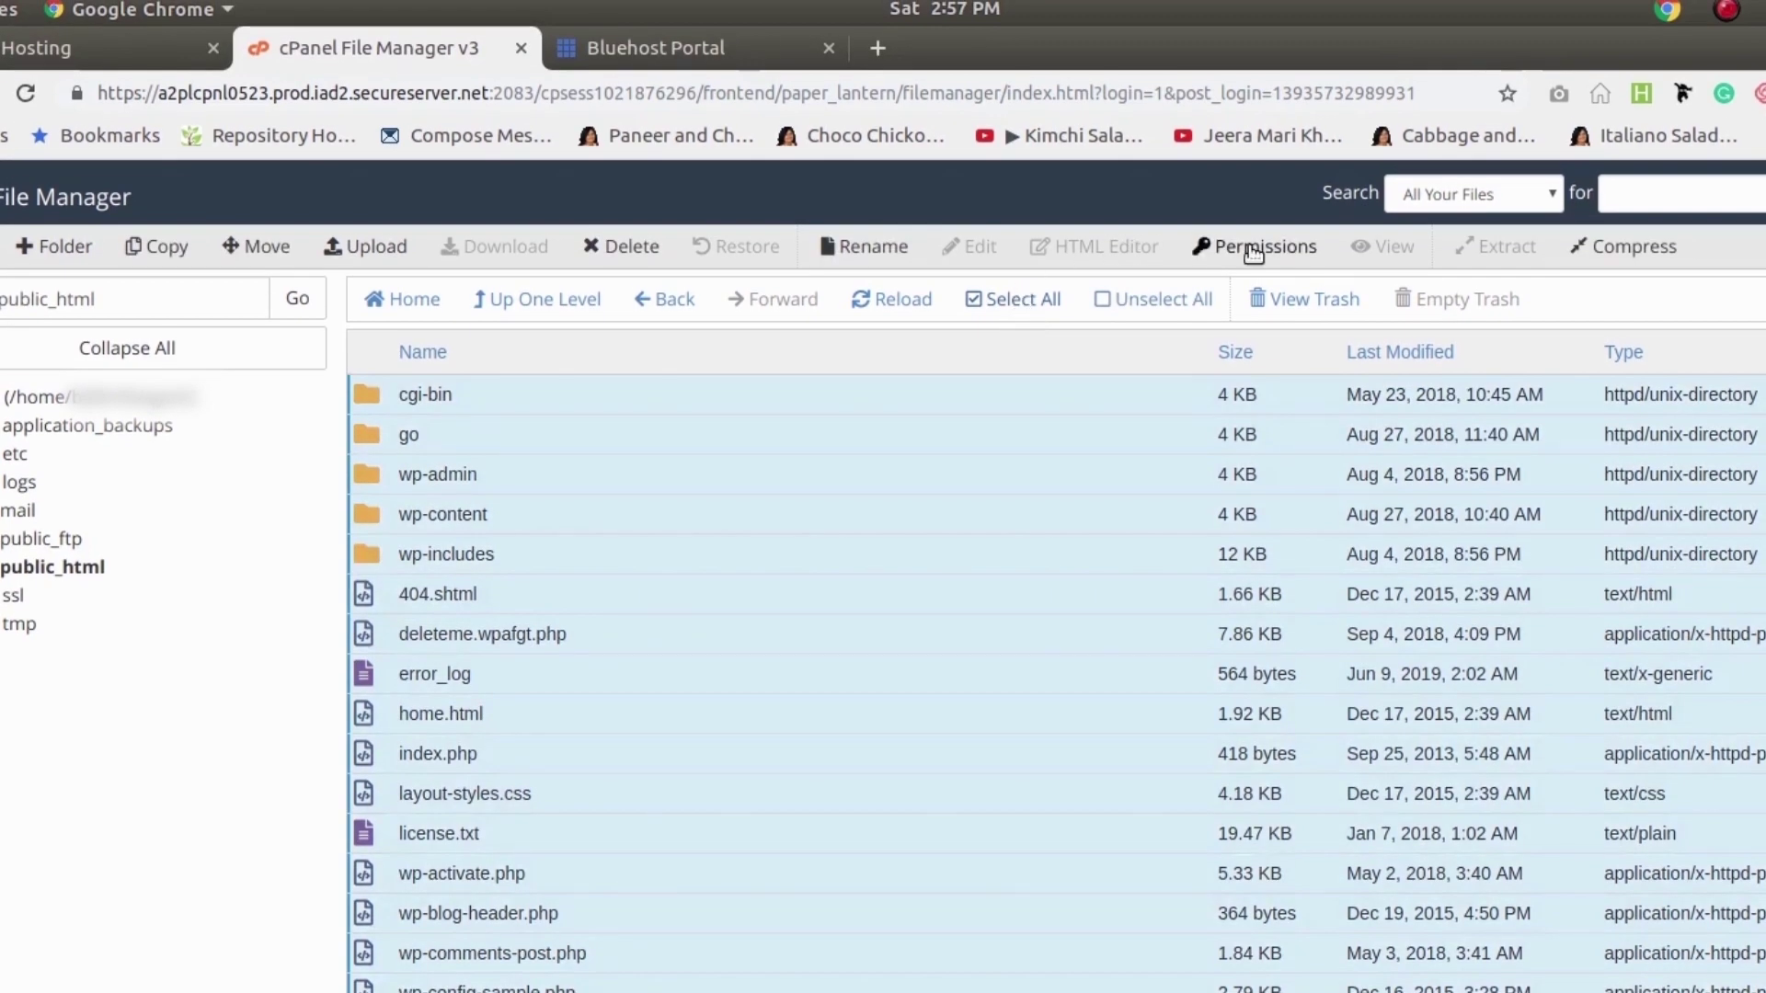
Compress the selected files into a Zip Archive named /public_html/backup.zip
click(1620, 247)
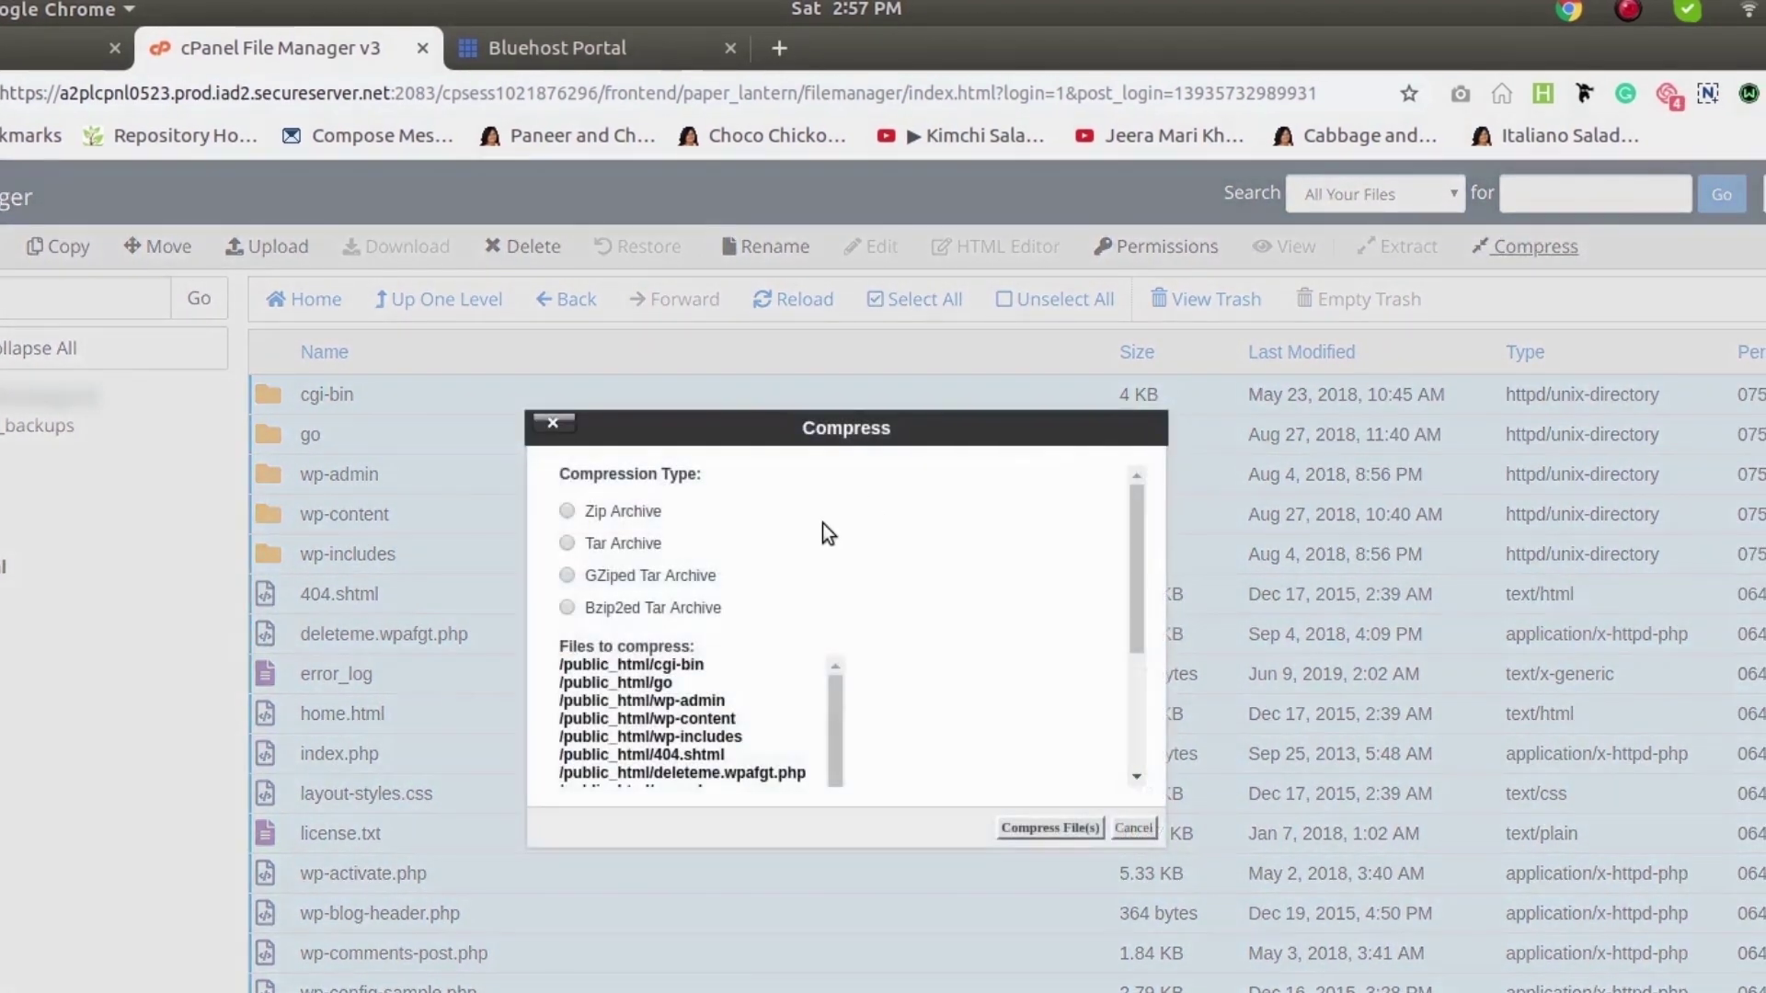
click(618, 508)
scroll(934, 754, down, 3)
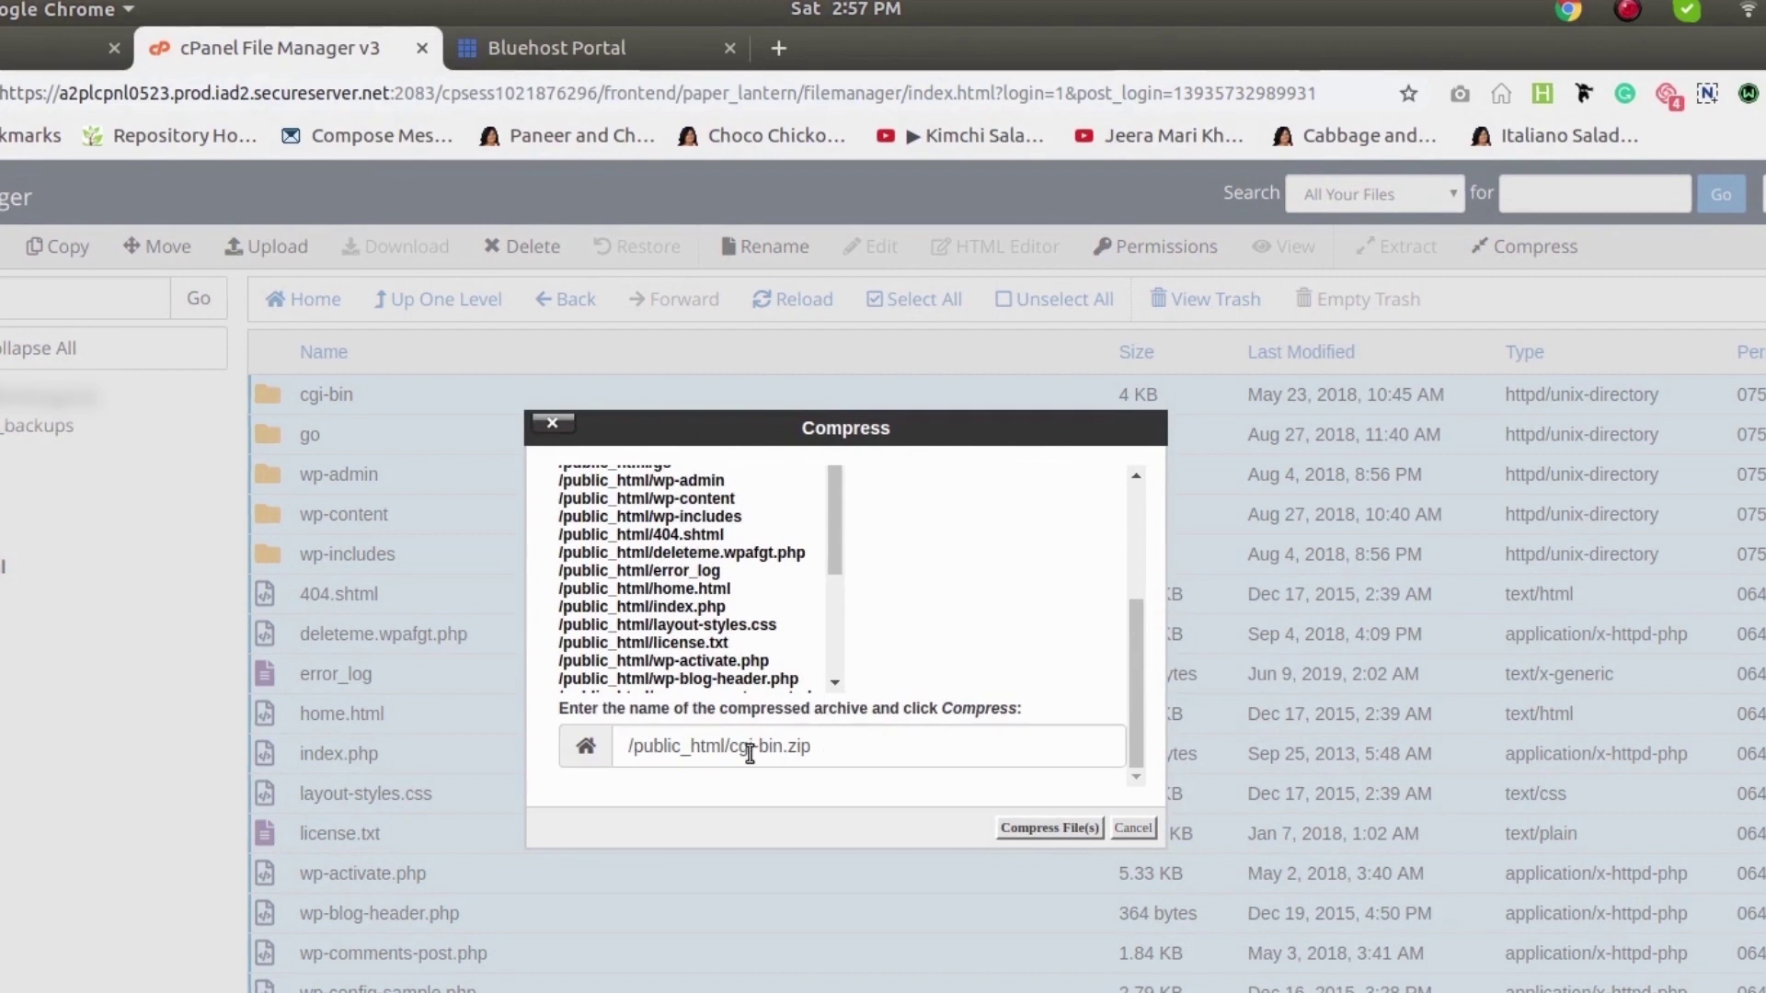
drag(731, 747, 783, 747)
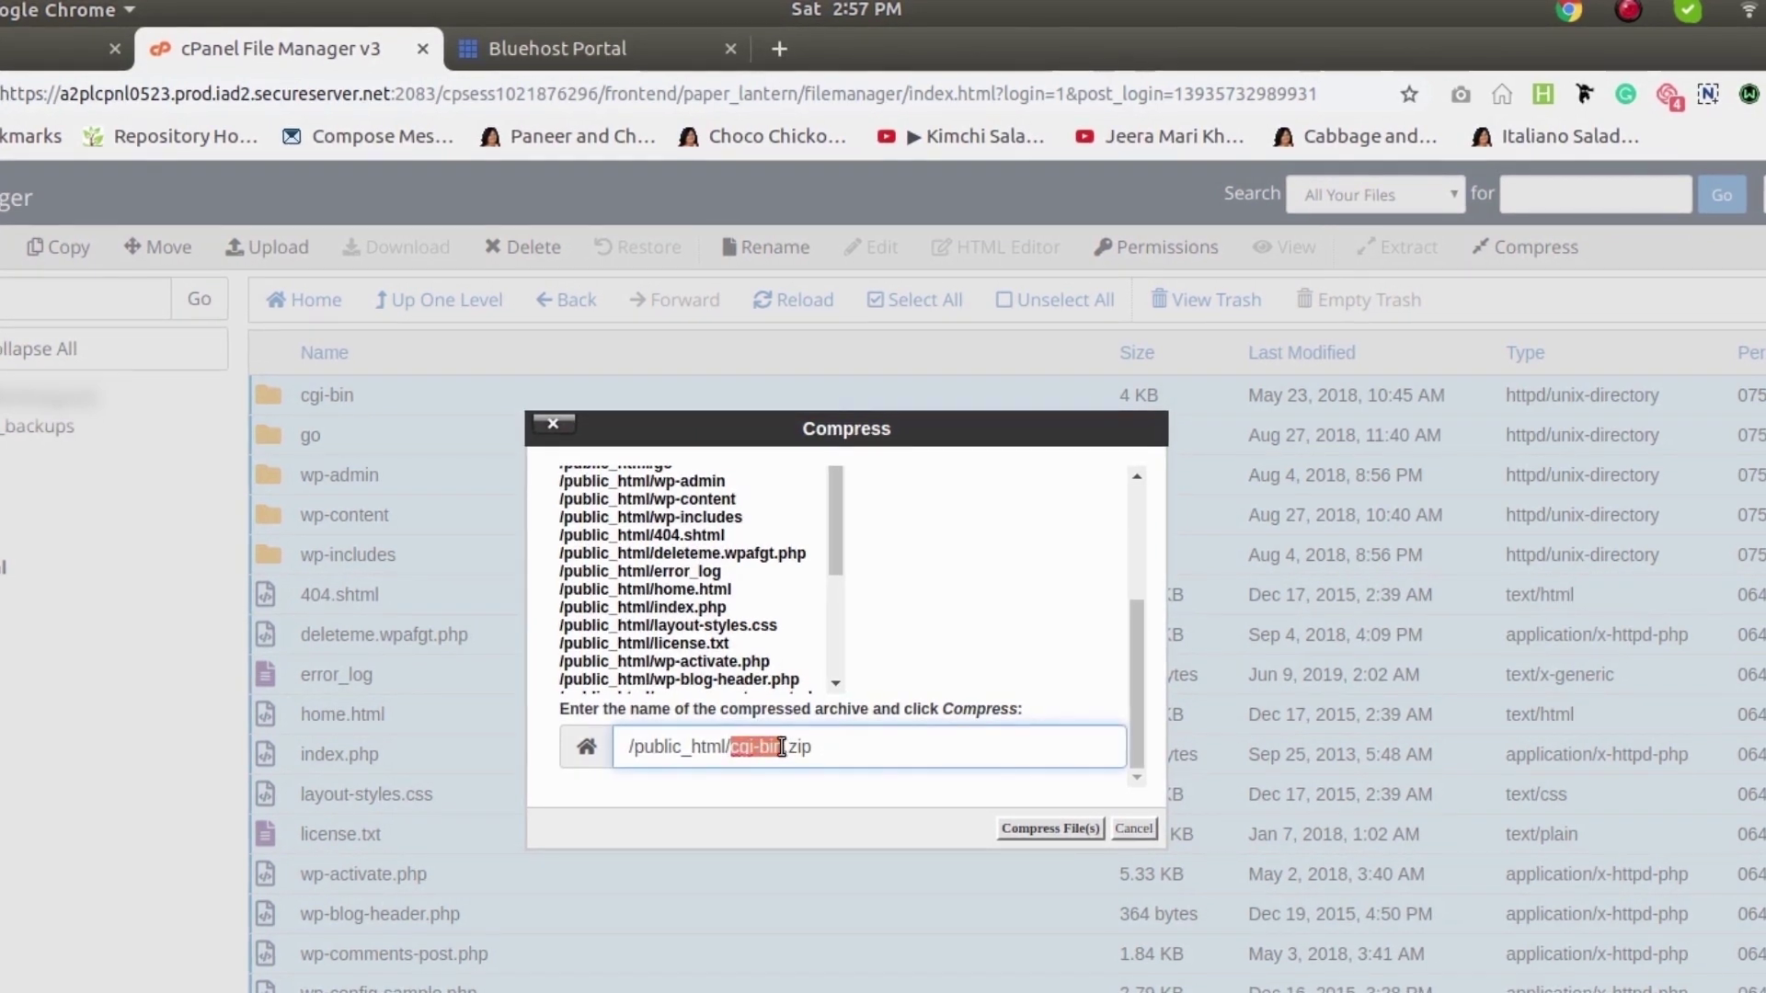
text(backup)
click(1013, 830)
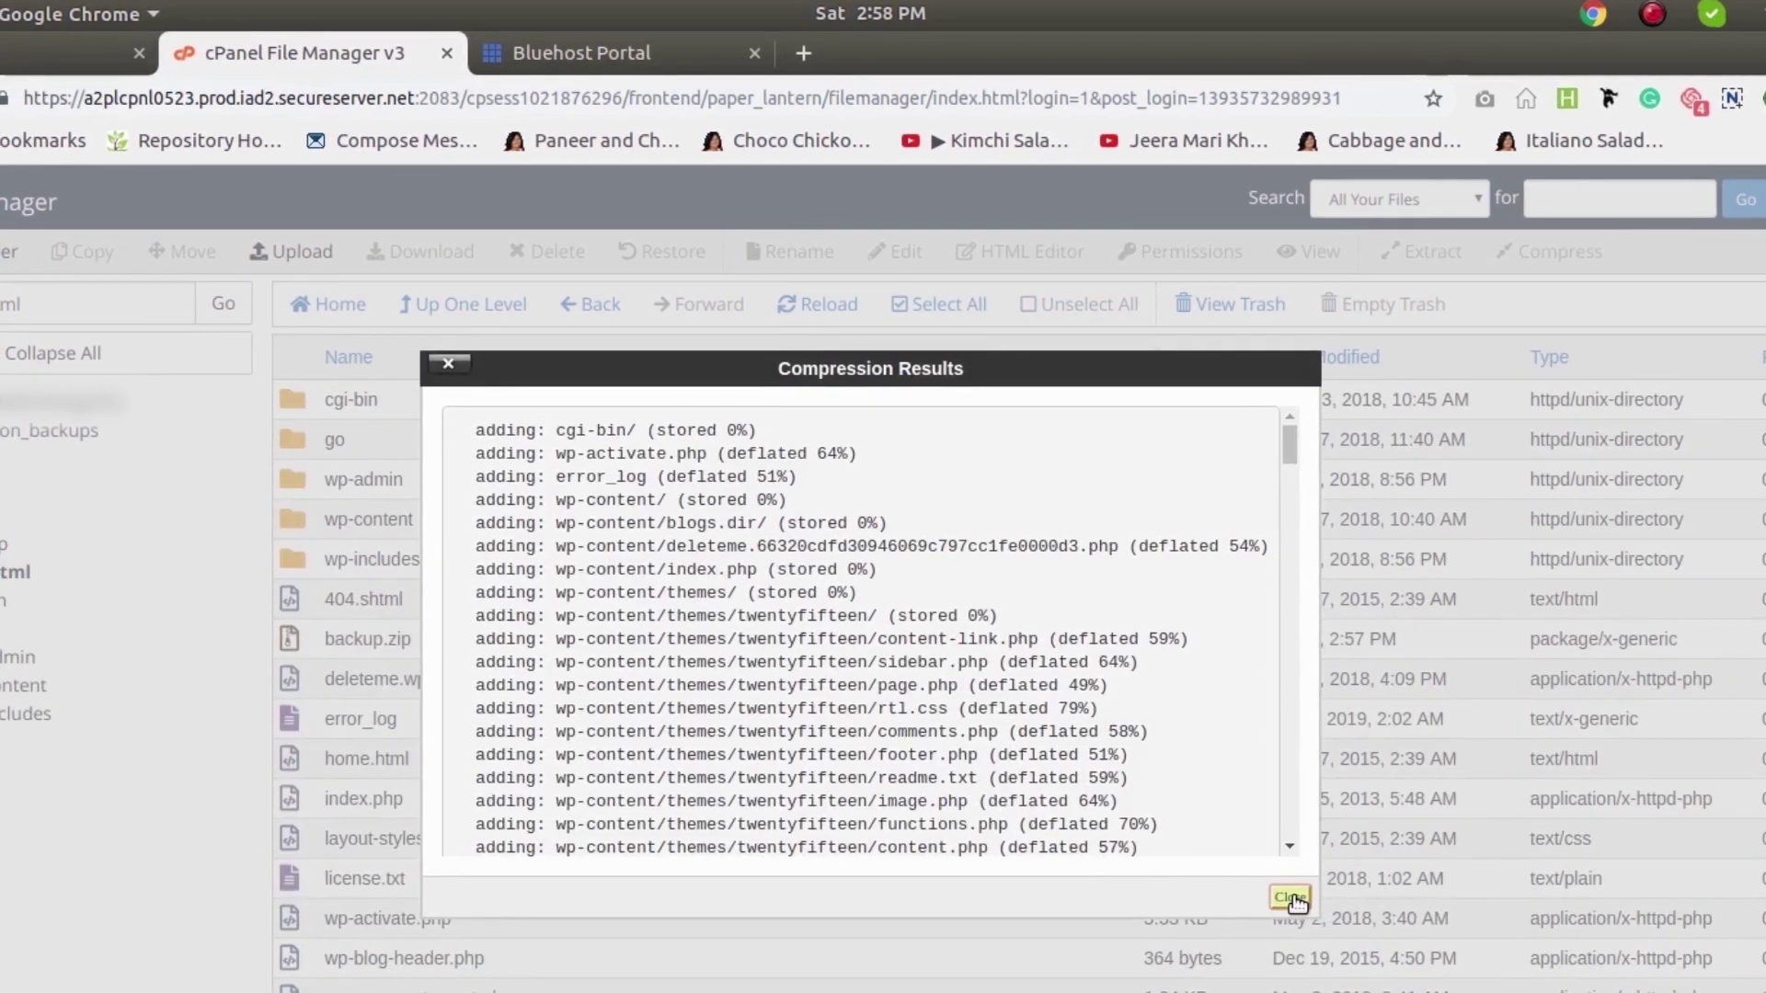
click(1291, 898)
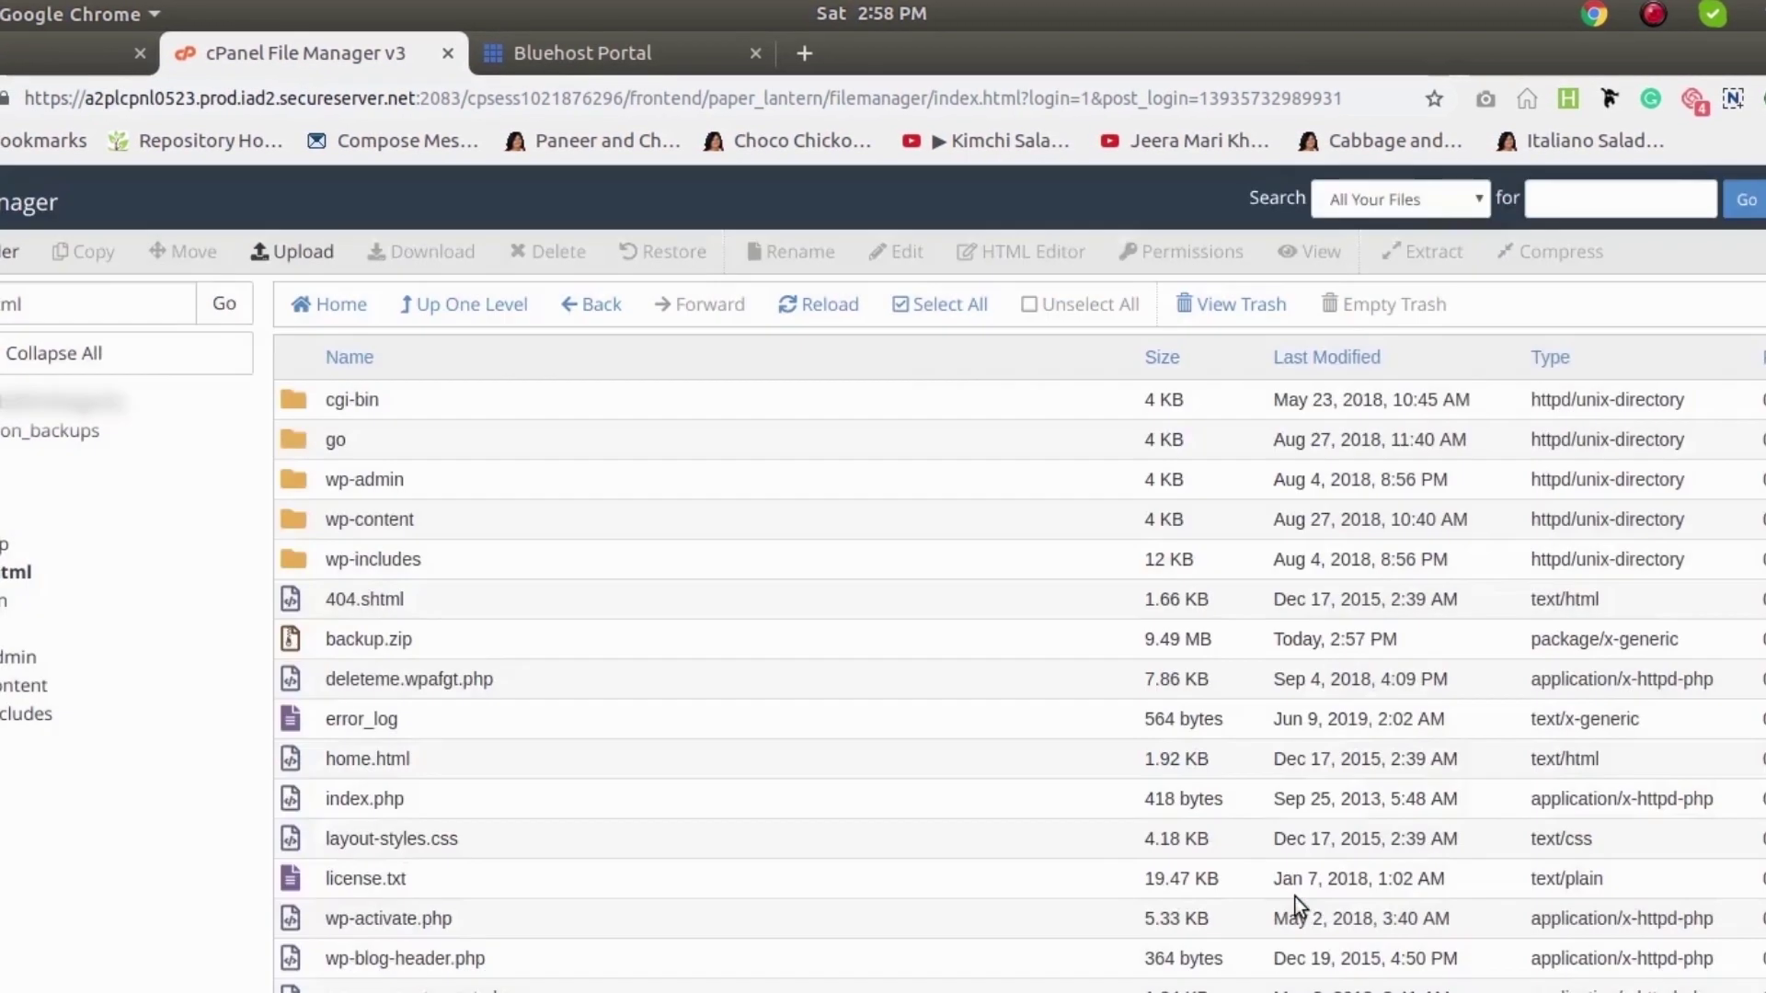
Download backup.zip from File Manager and return to the GoDaddy My Hosting dashboard
right_click(476, 644)
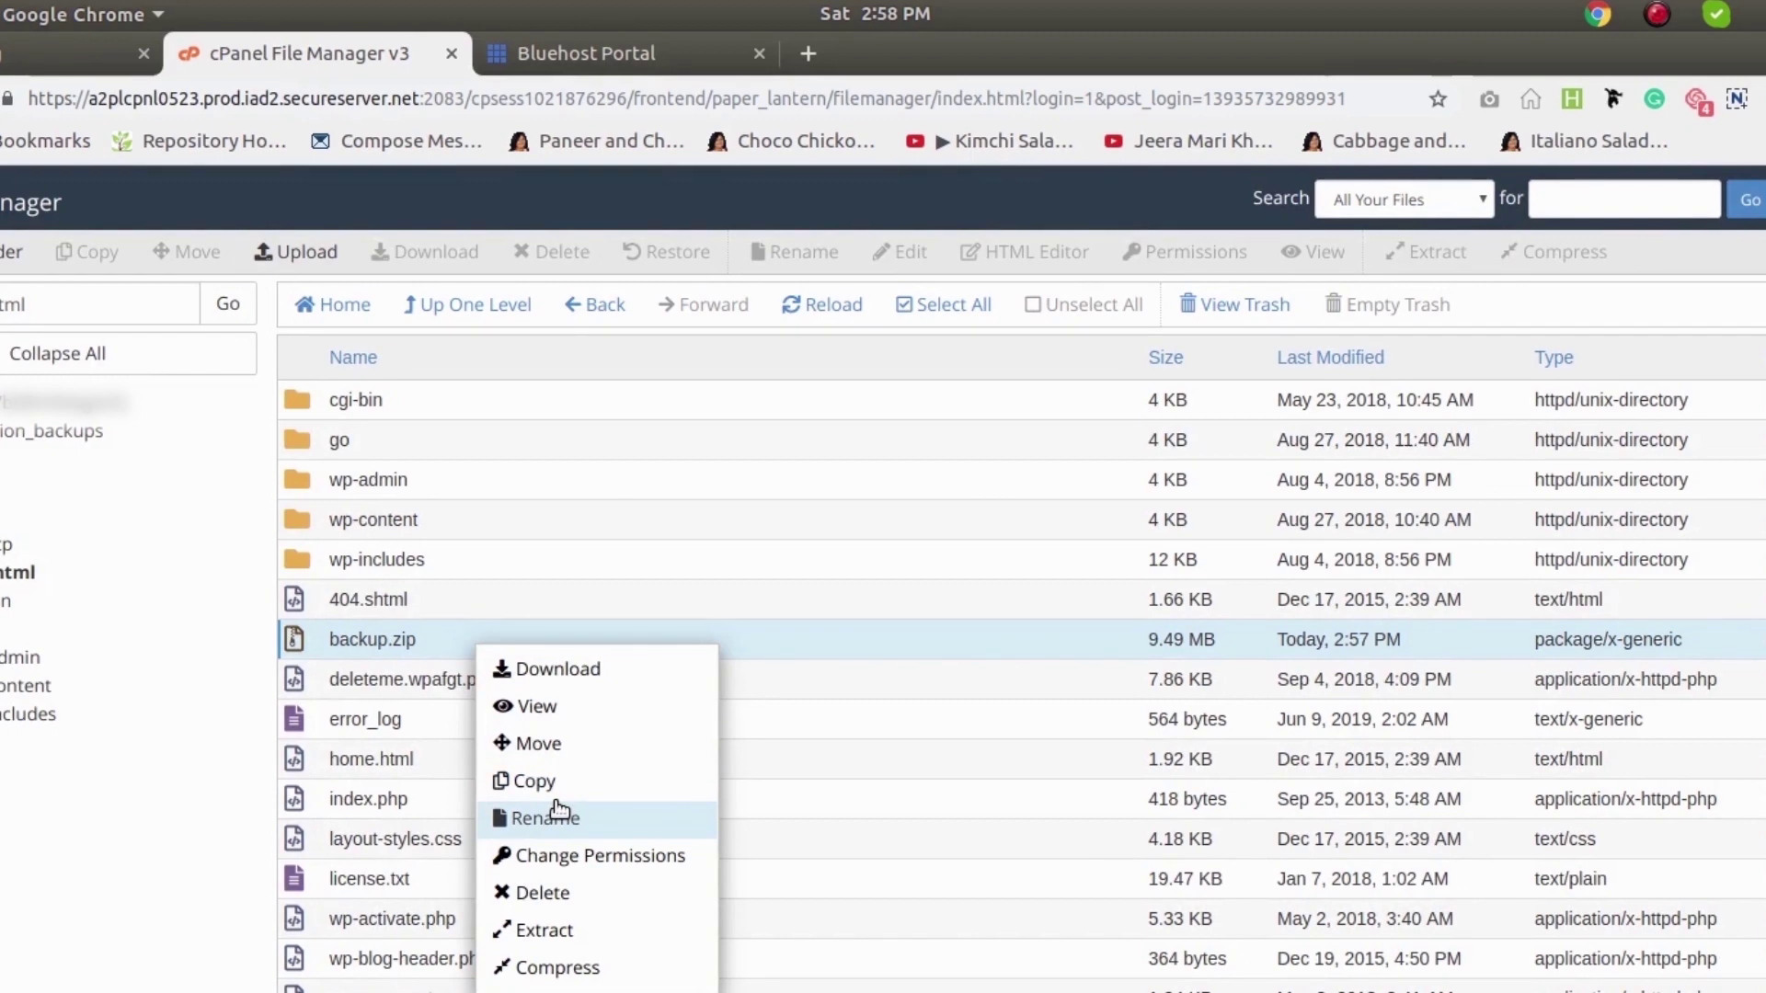
click(589, 674)
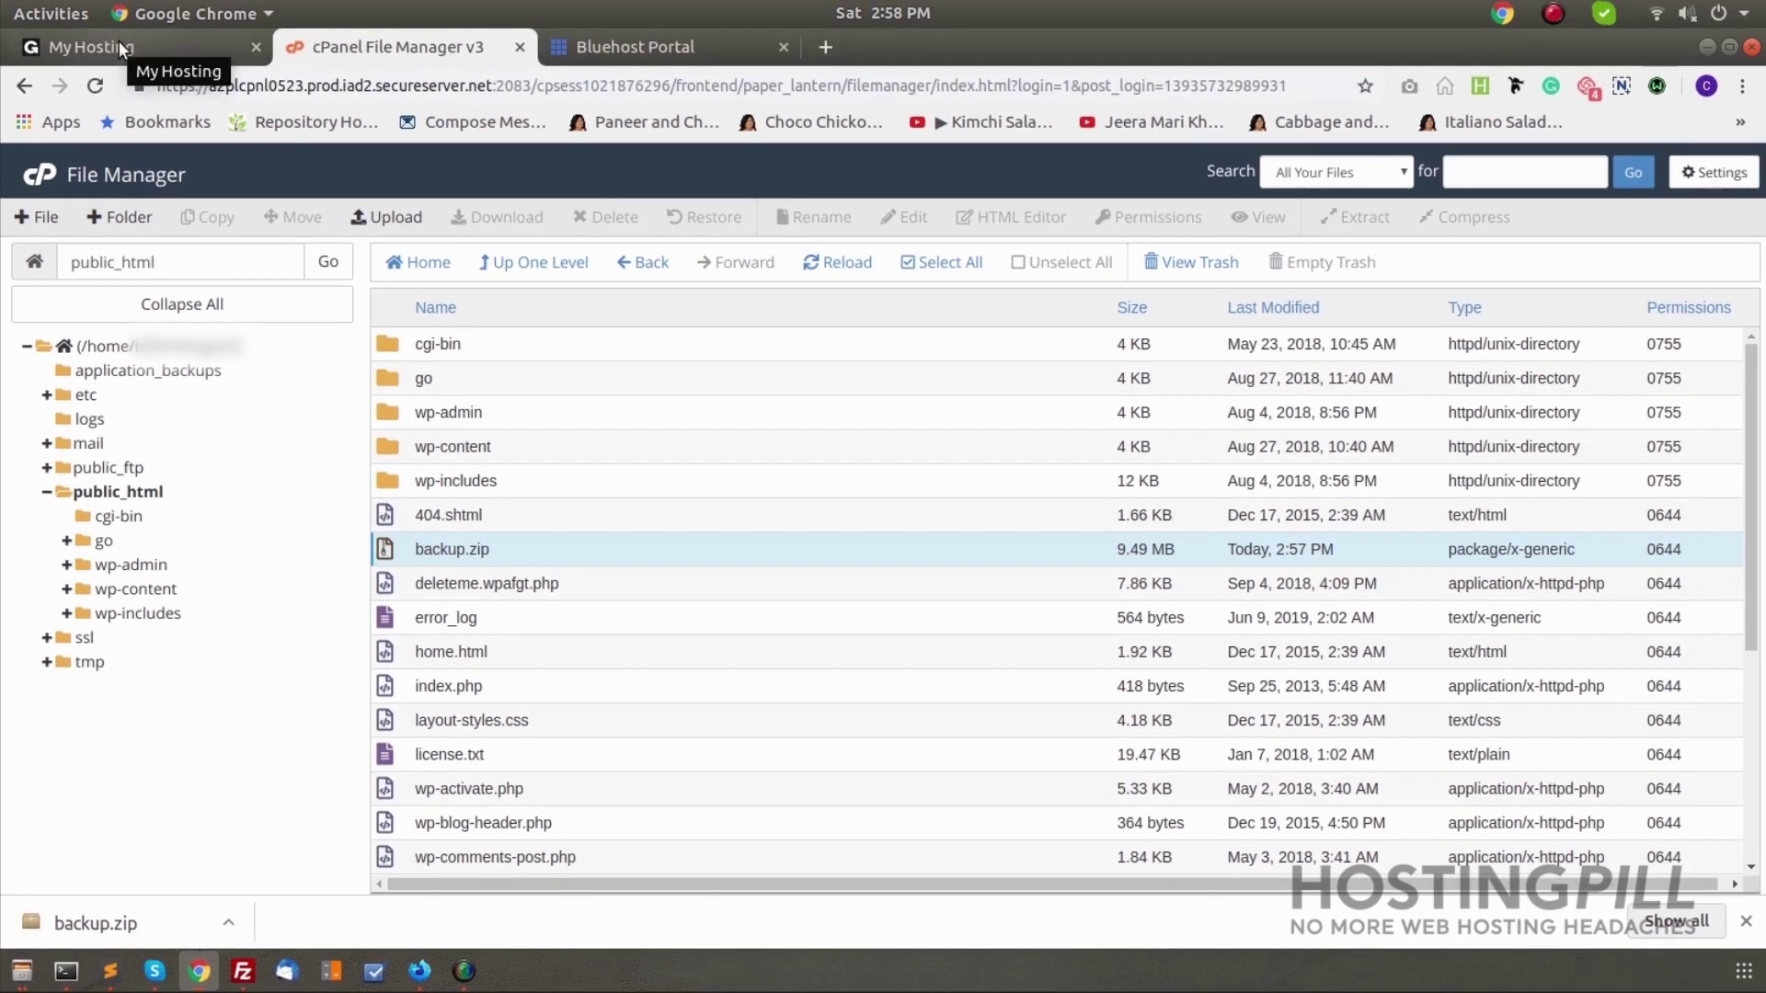
click(118, 40)
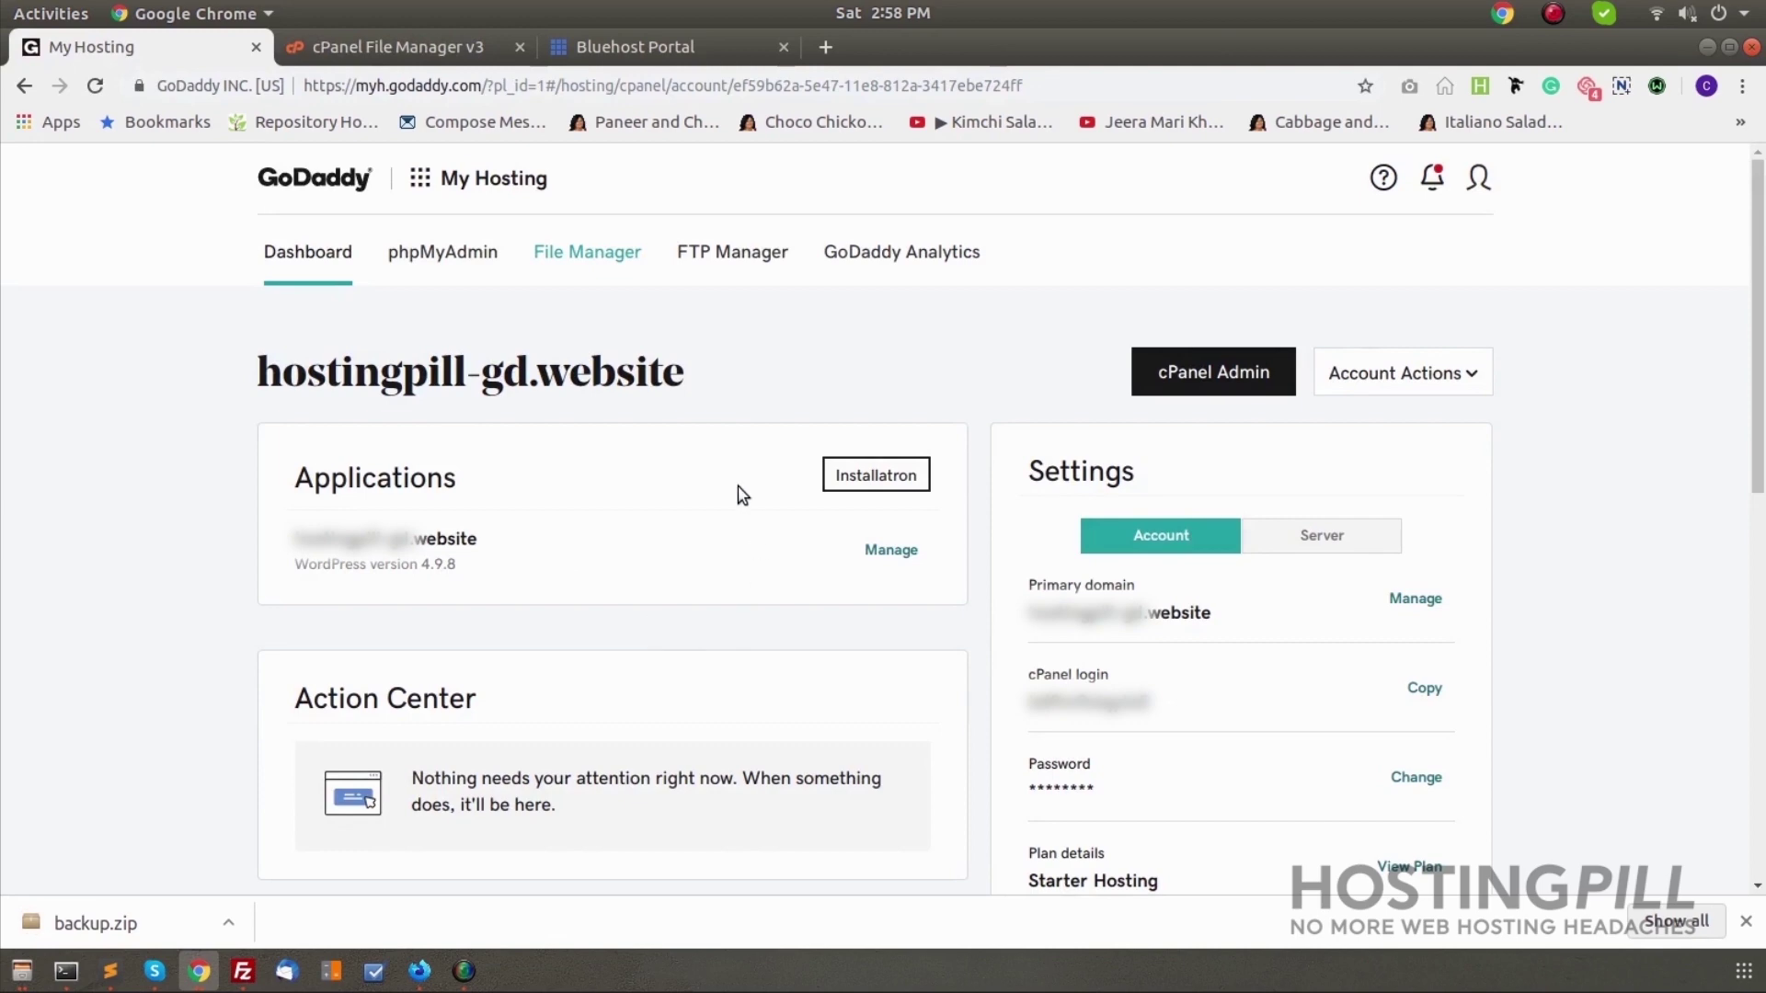
Quick-export the i4695920_wp1 database as SQL in phpMyAdmin, then go to the Bluehost portal
click(443, 254)
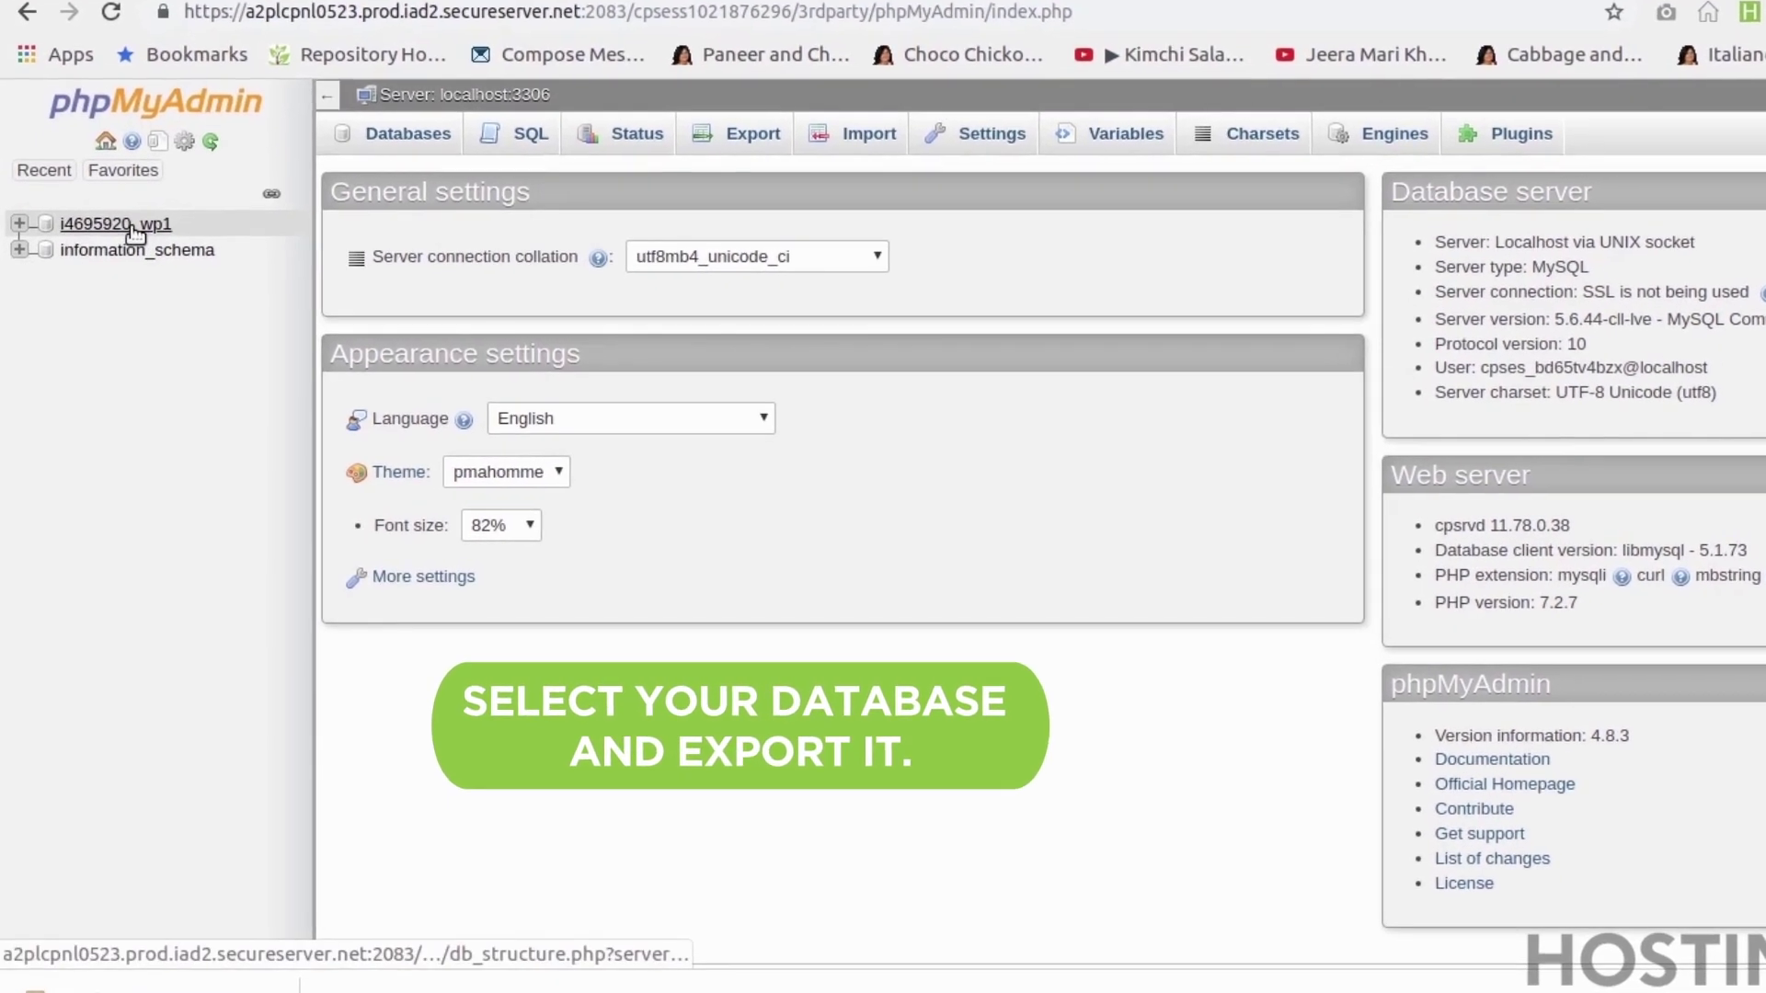
click(131, 225)
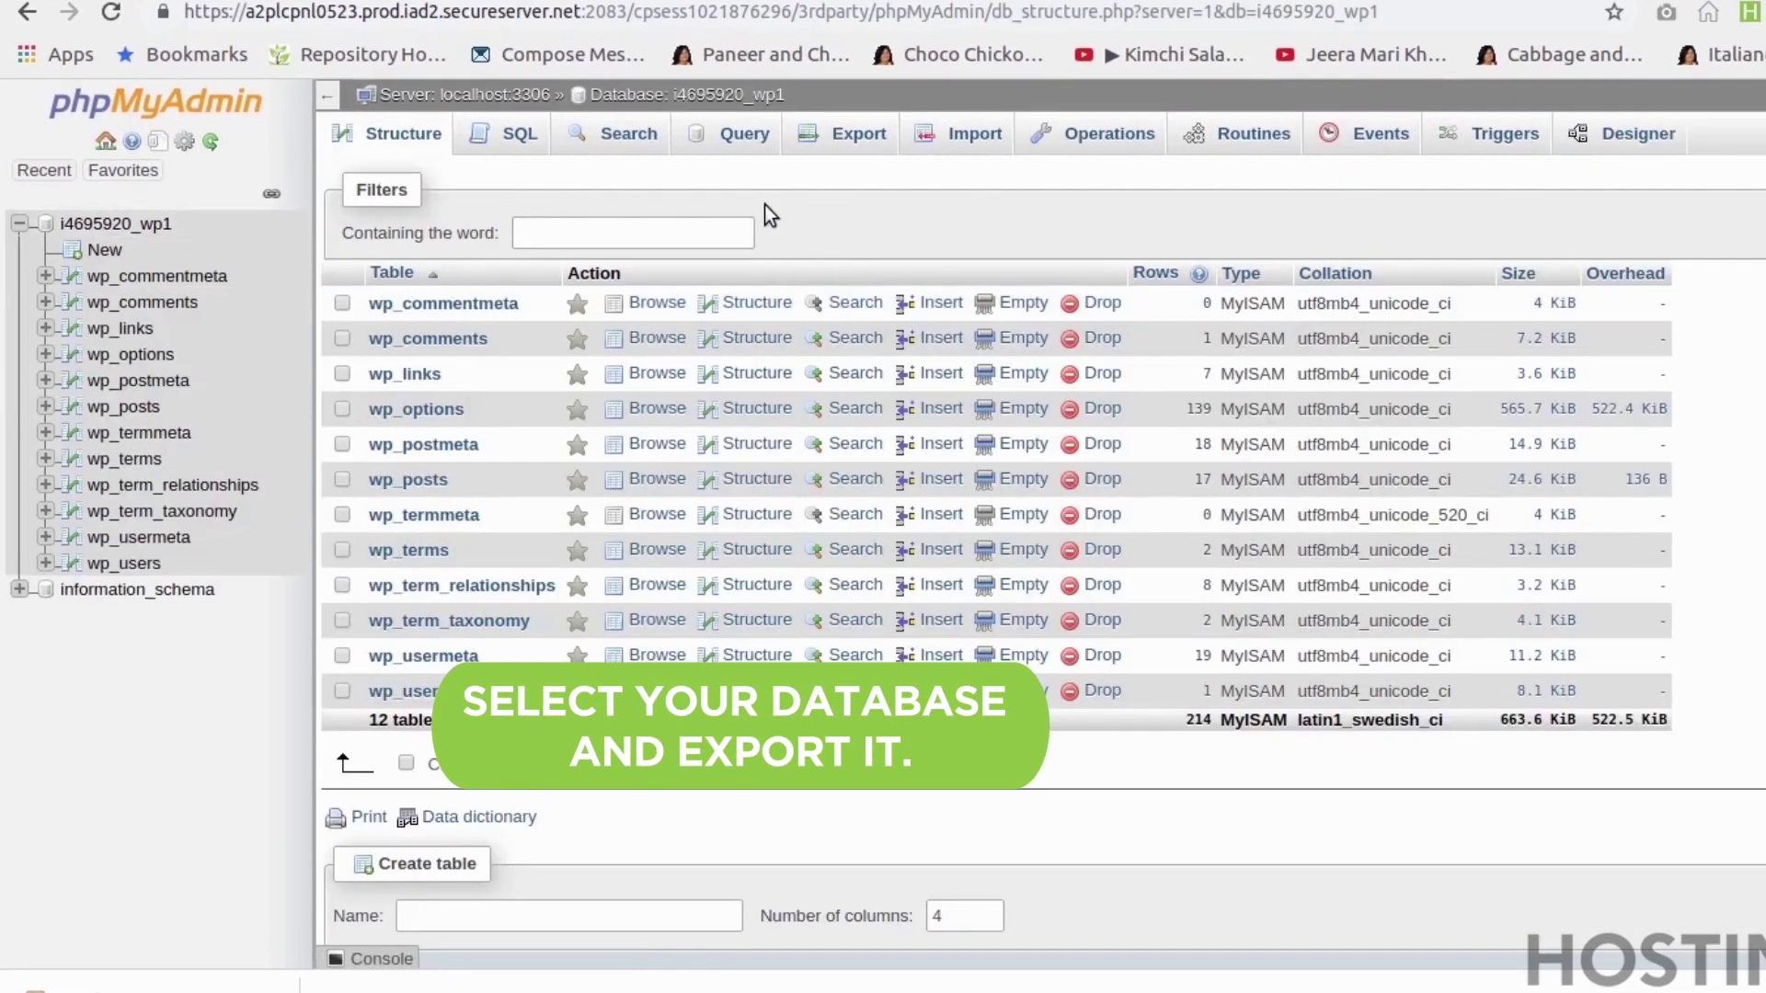
click(881, 147)
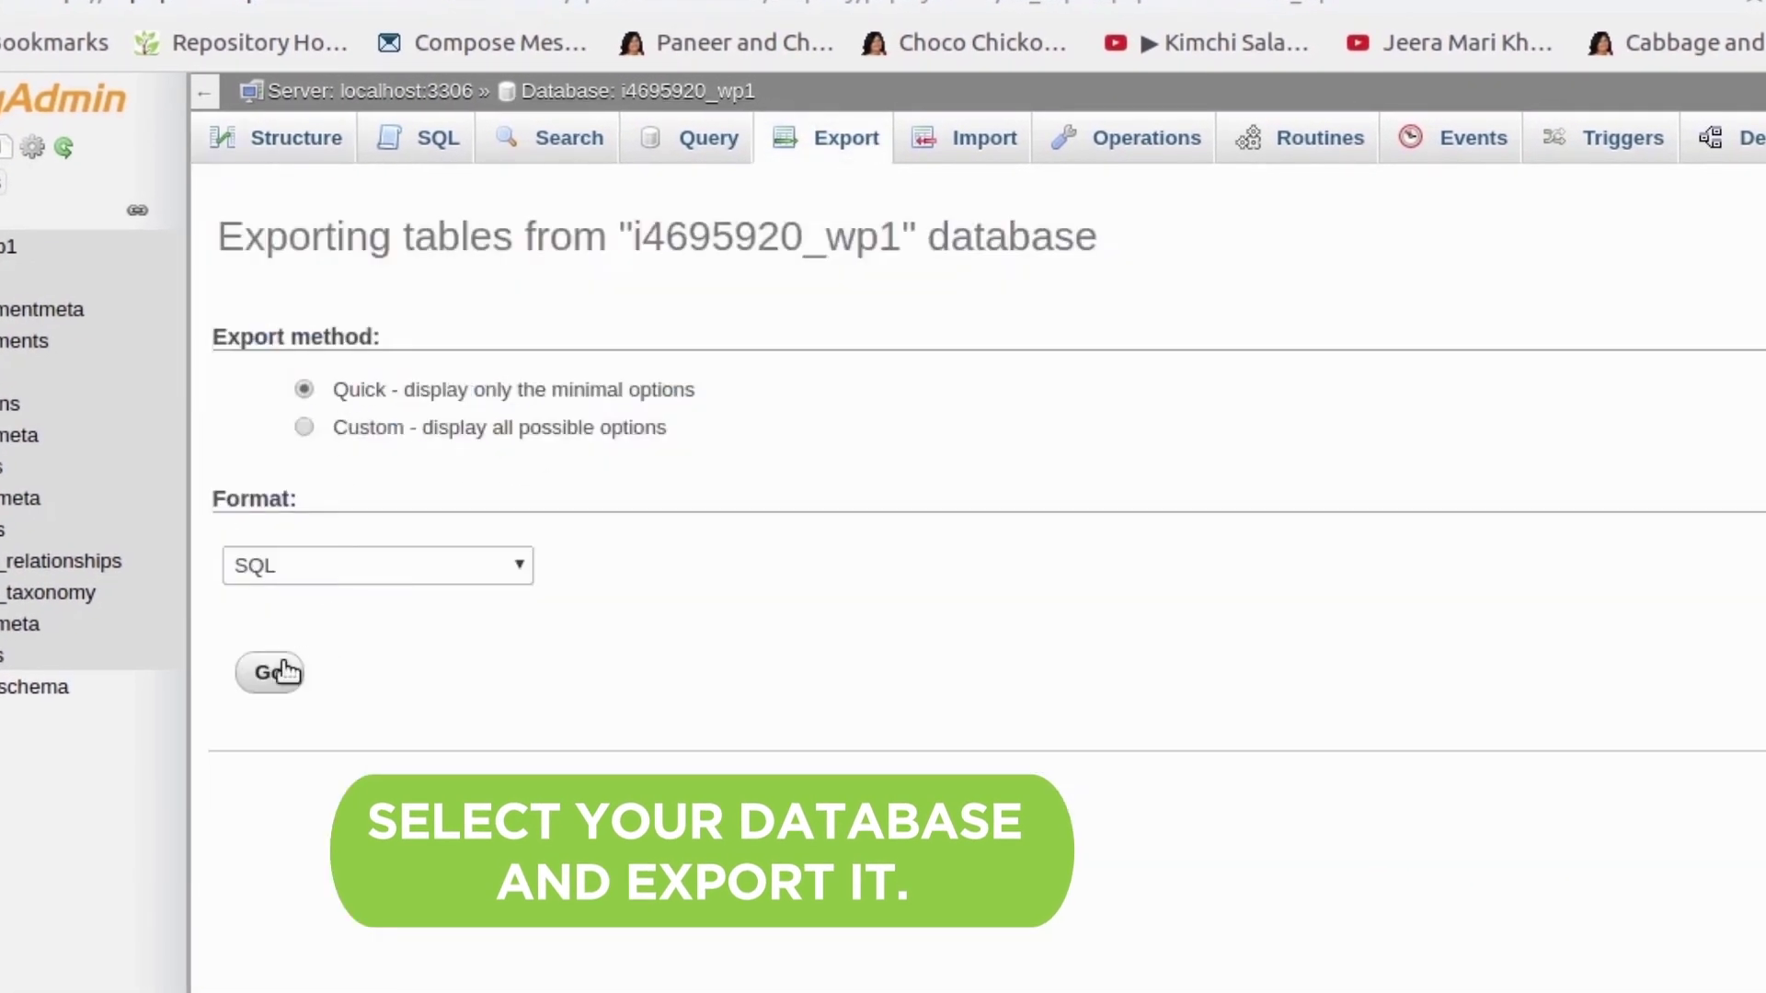
click(283, 678)
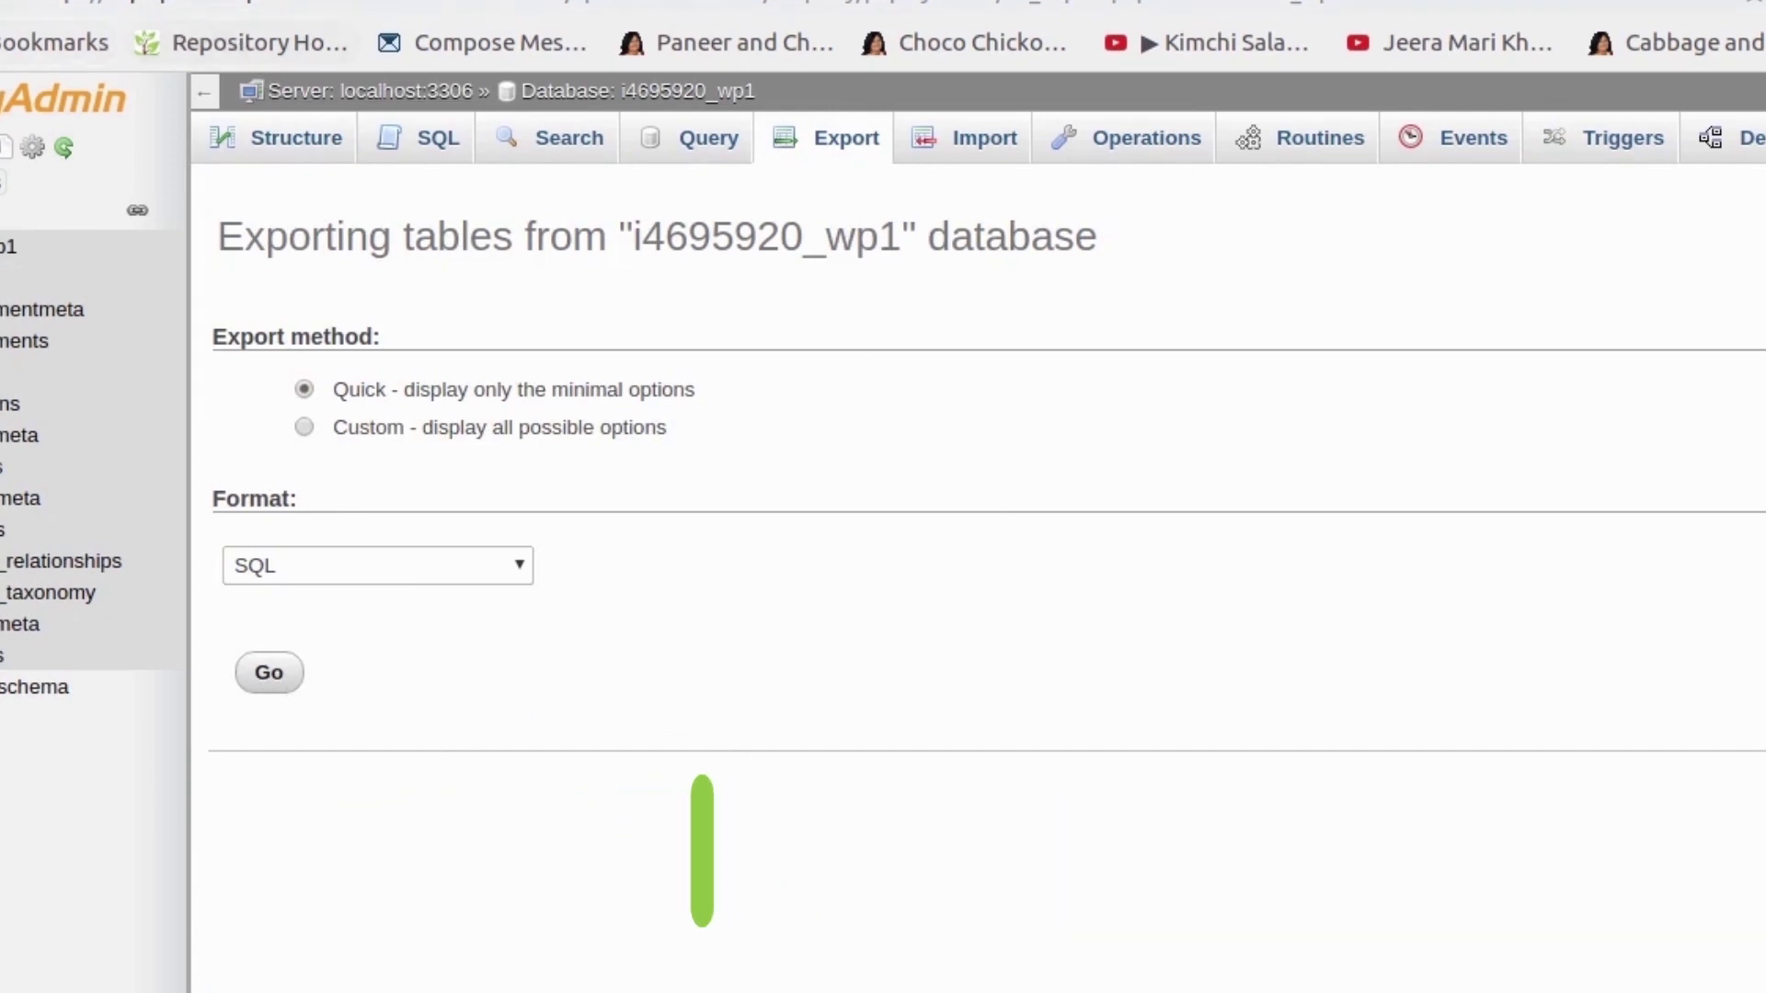
click(158, 24)
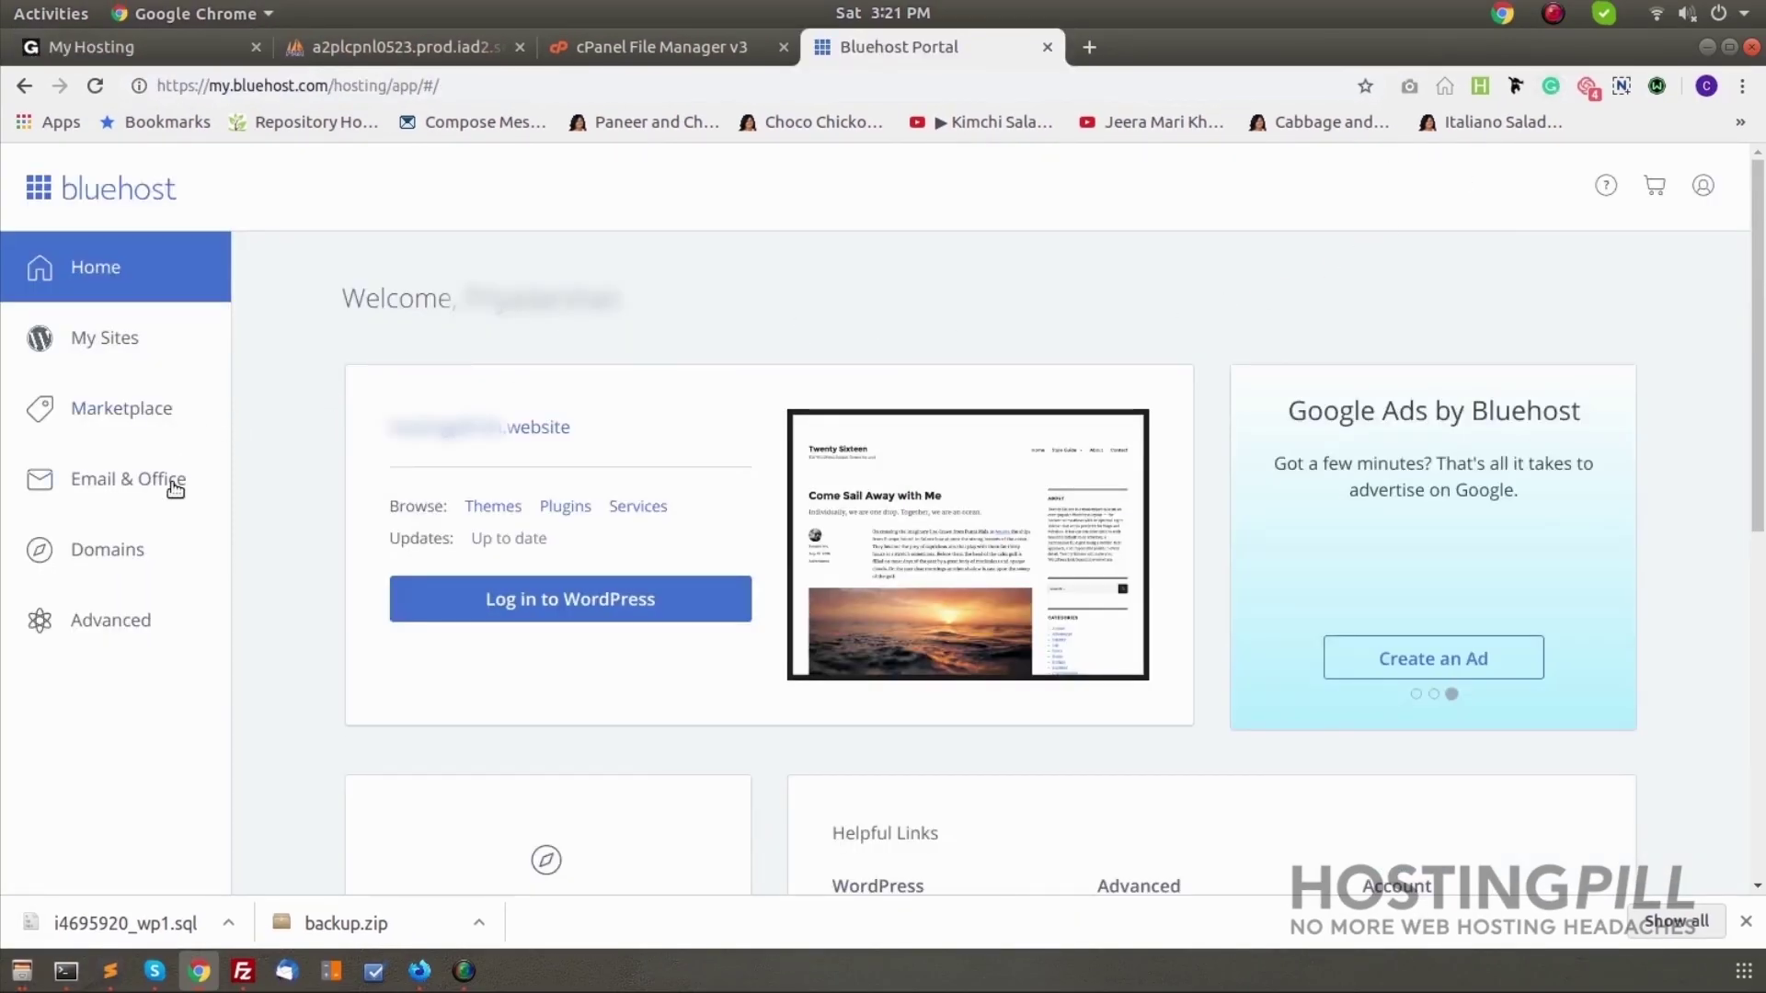
Open Bluehost's File Manager at public_html, view its Upload page, then return to cPanel home
click(102, 625)
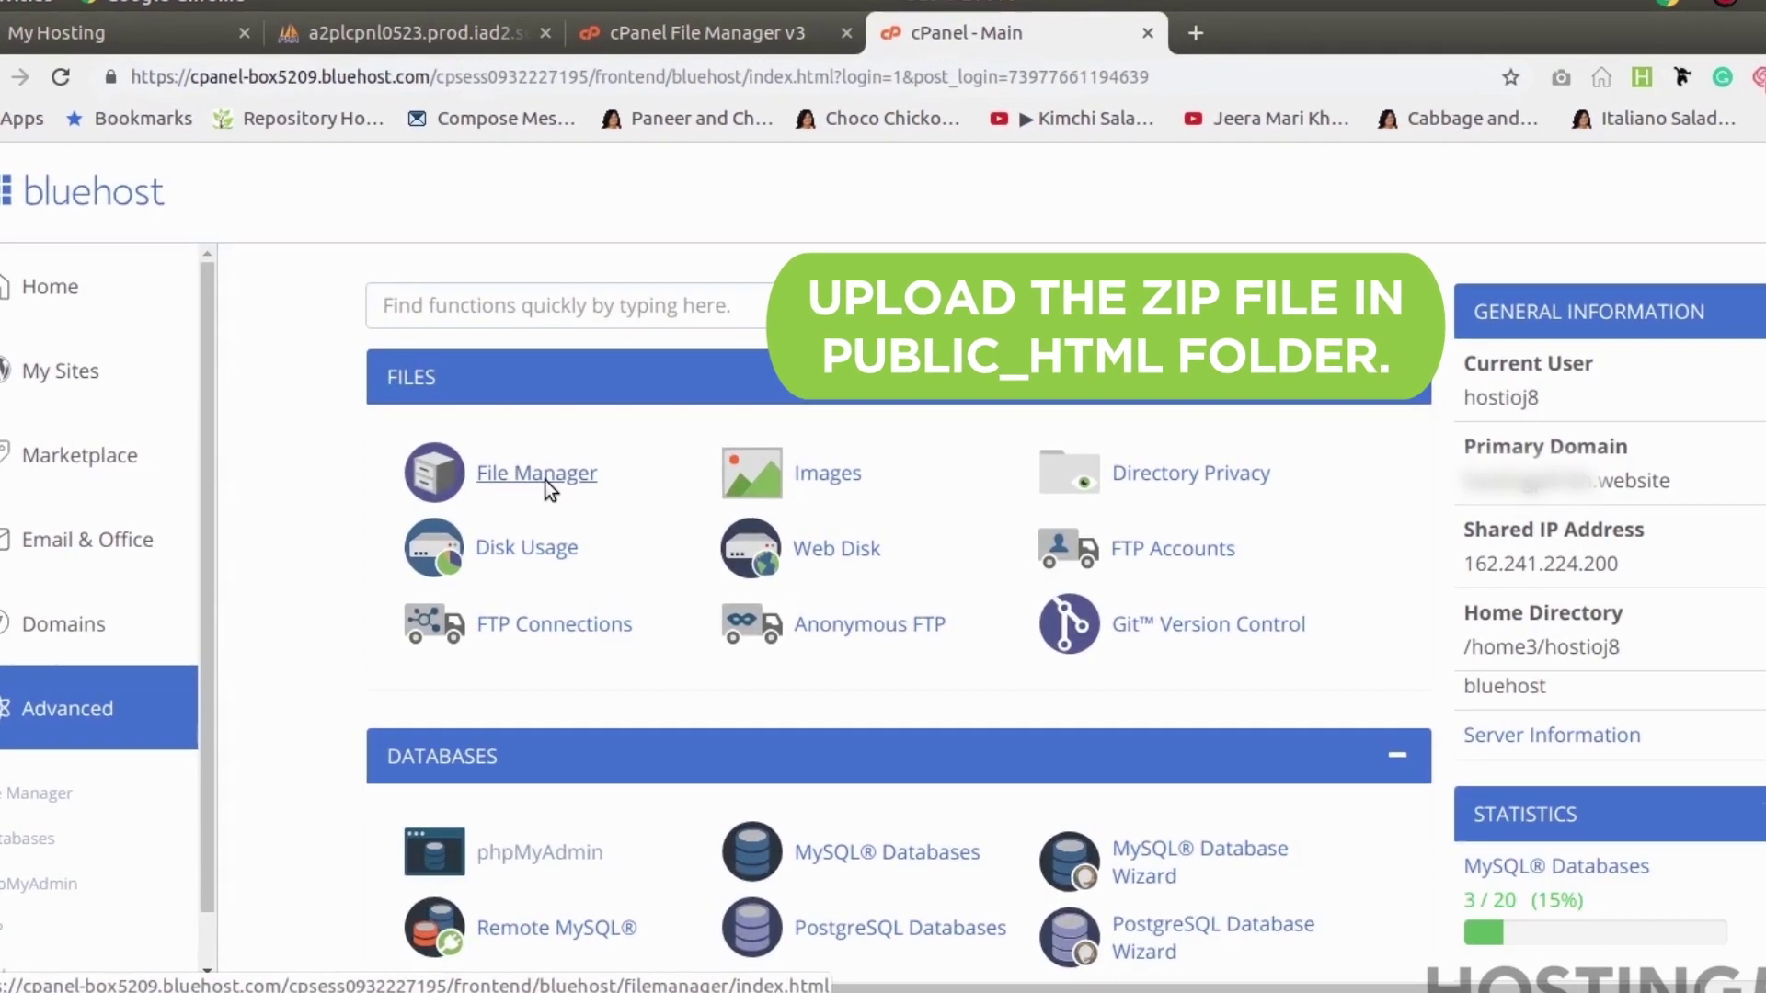
click(538, 434)
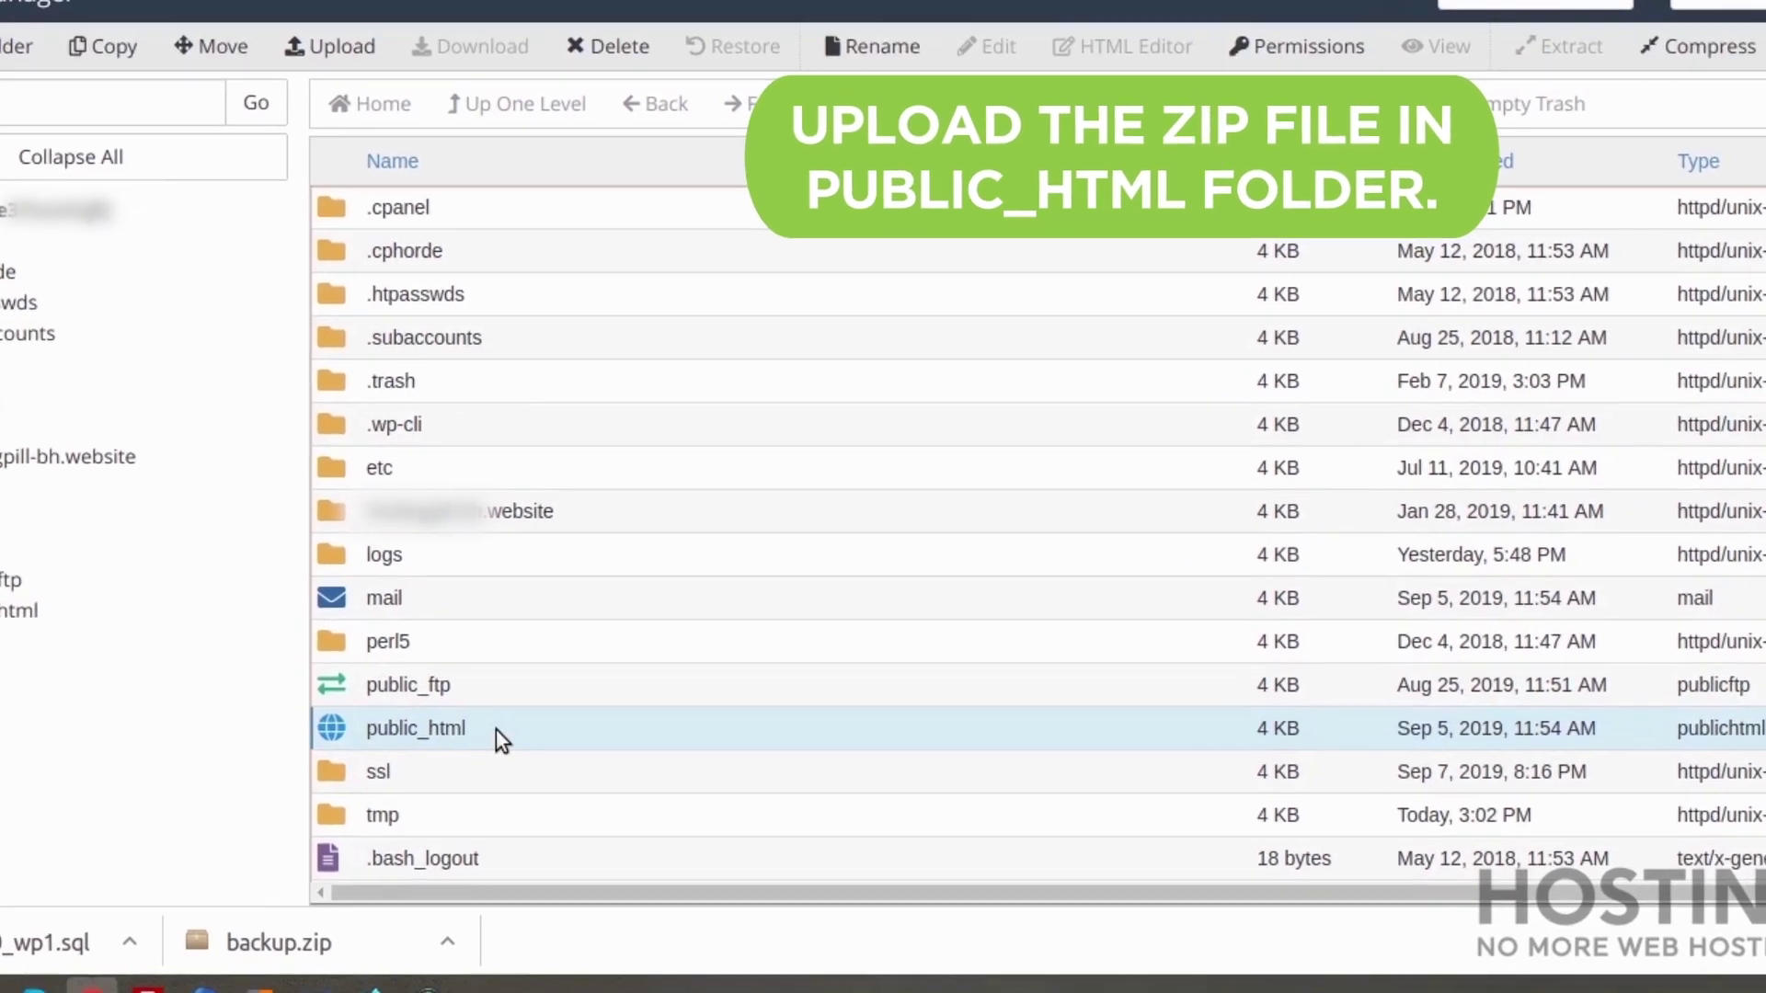
double_click(547, 841)
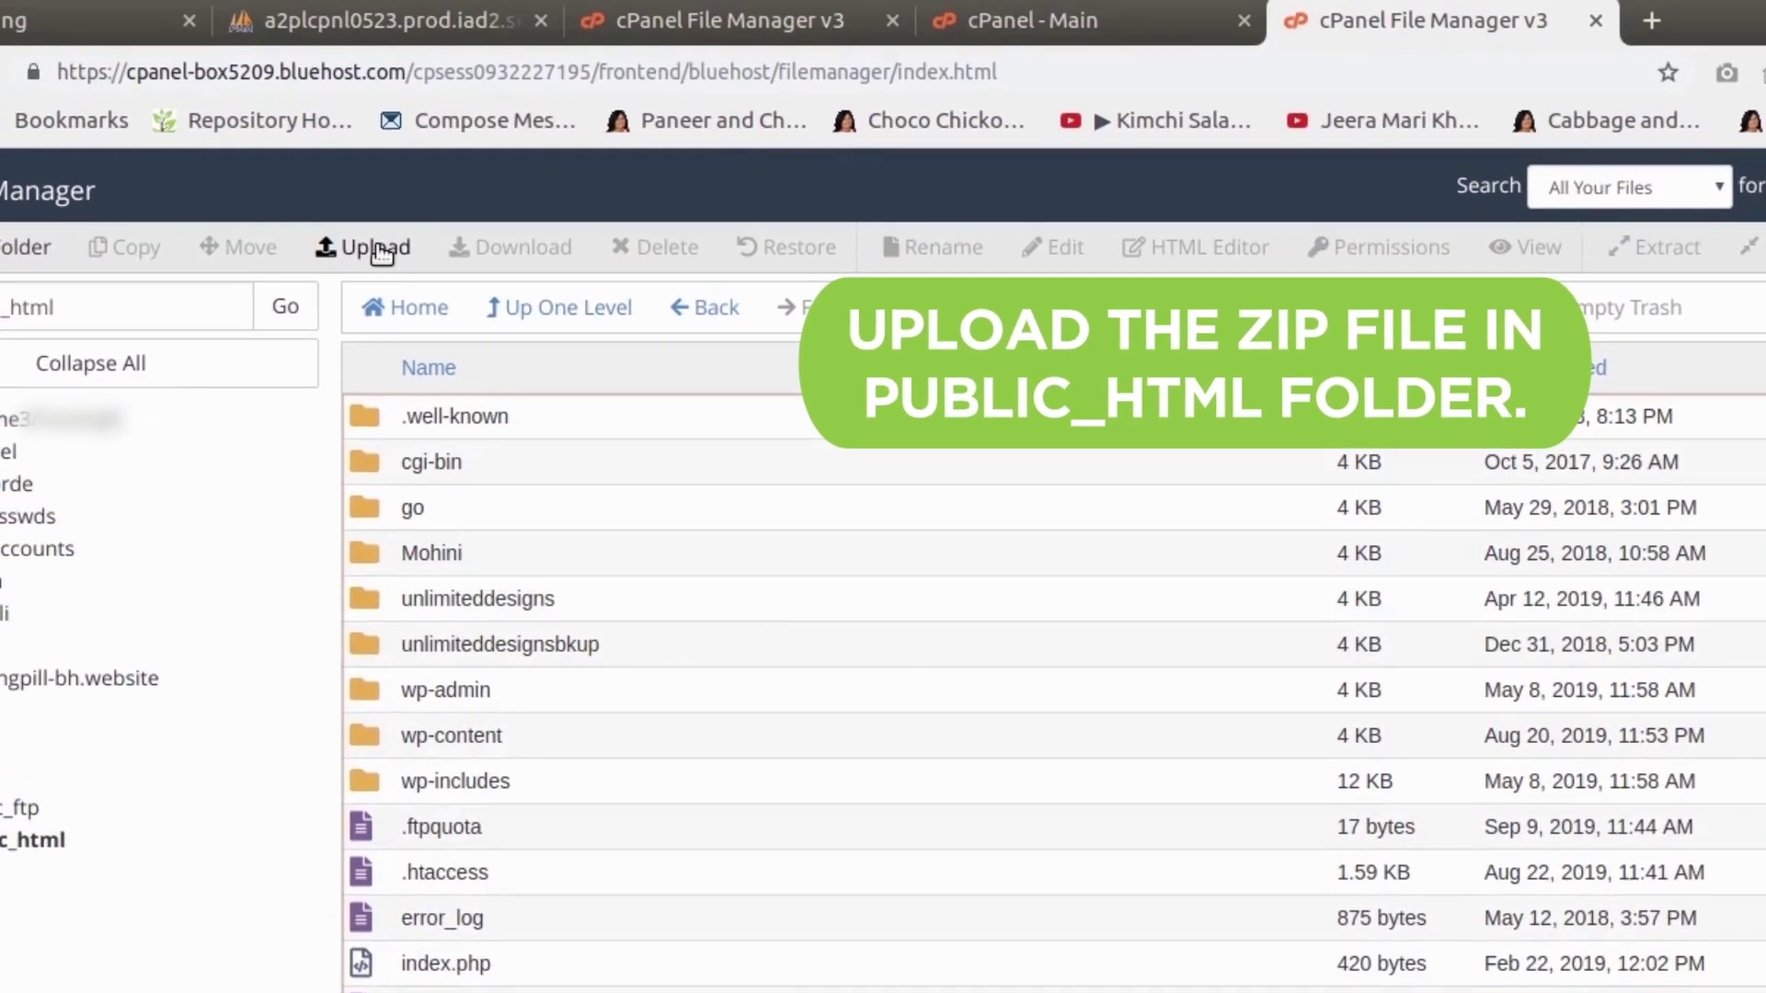
click(322, 24)
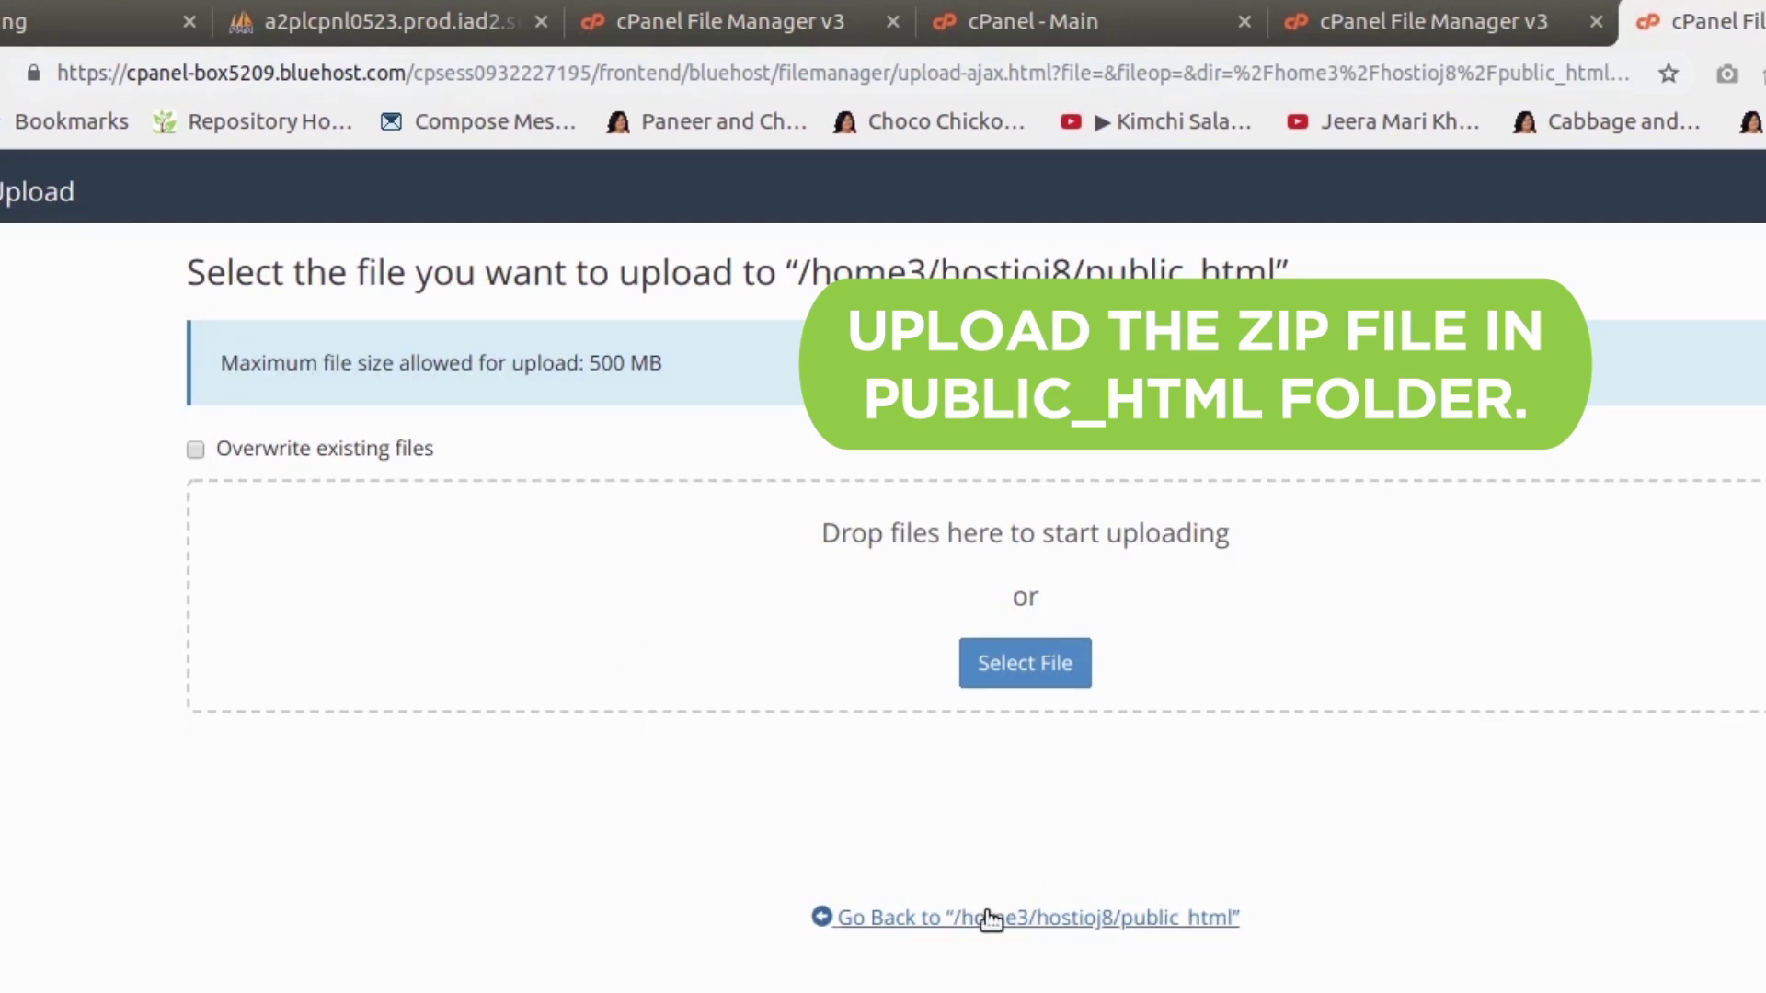
click(827, 917)
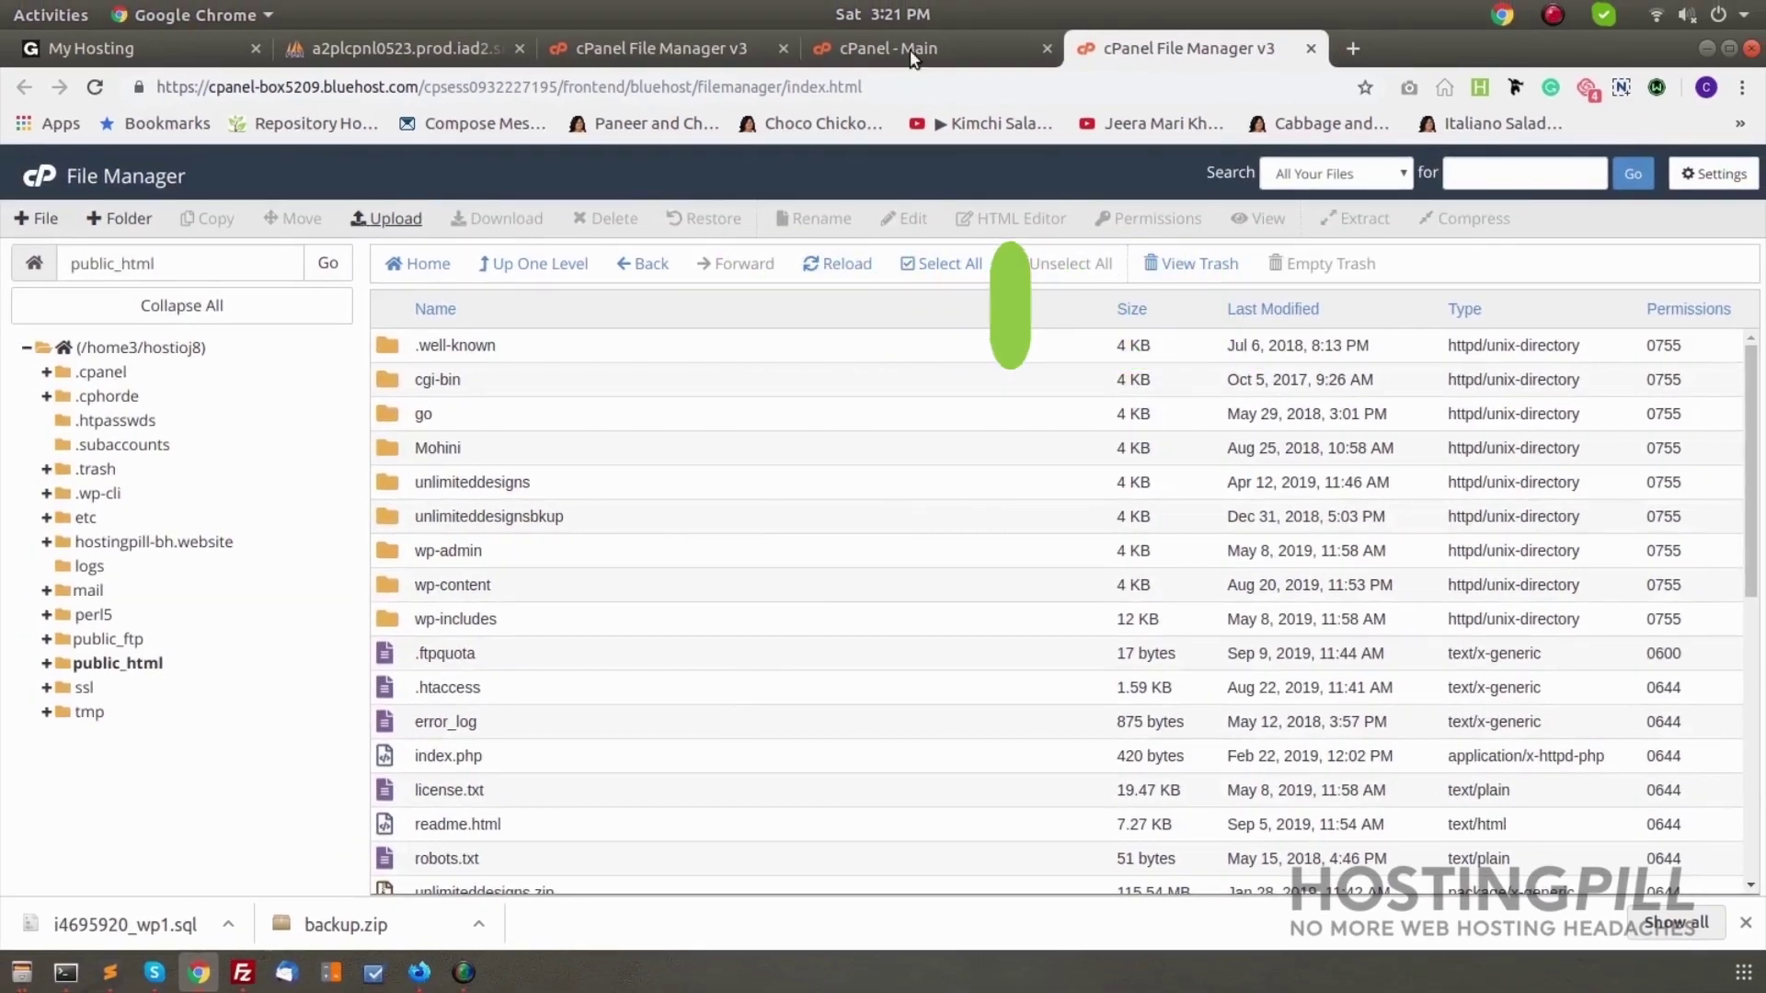
click(913, 51)
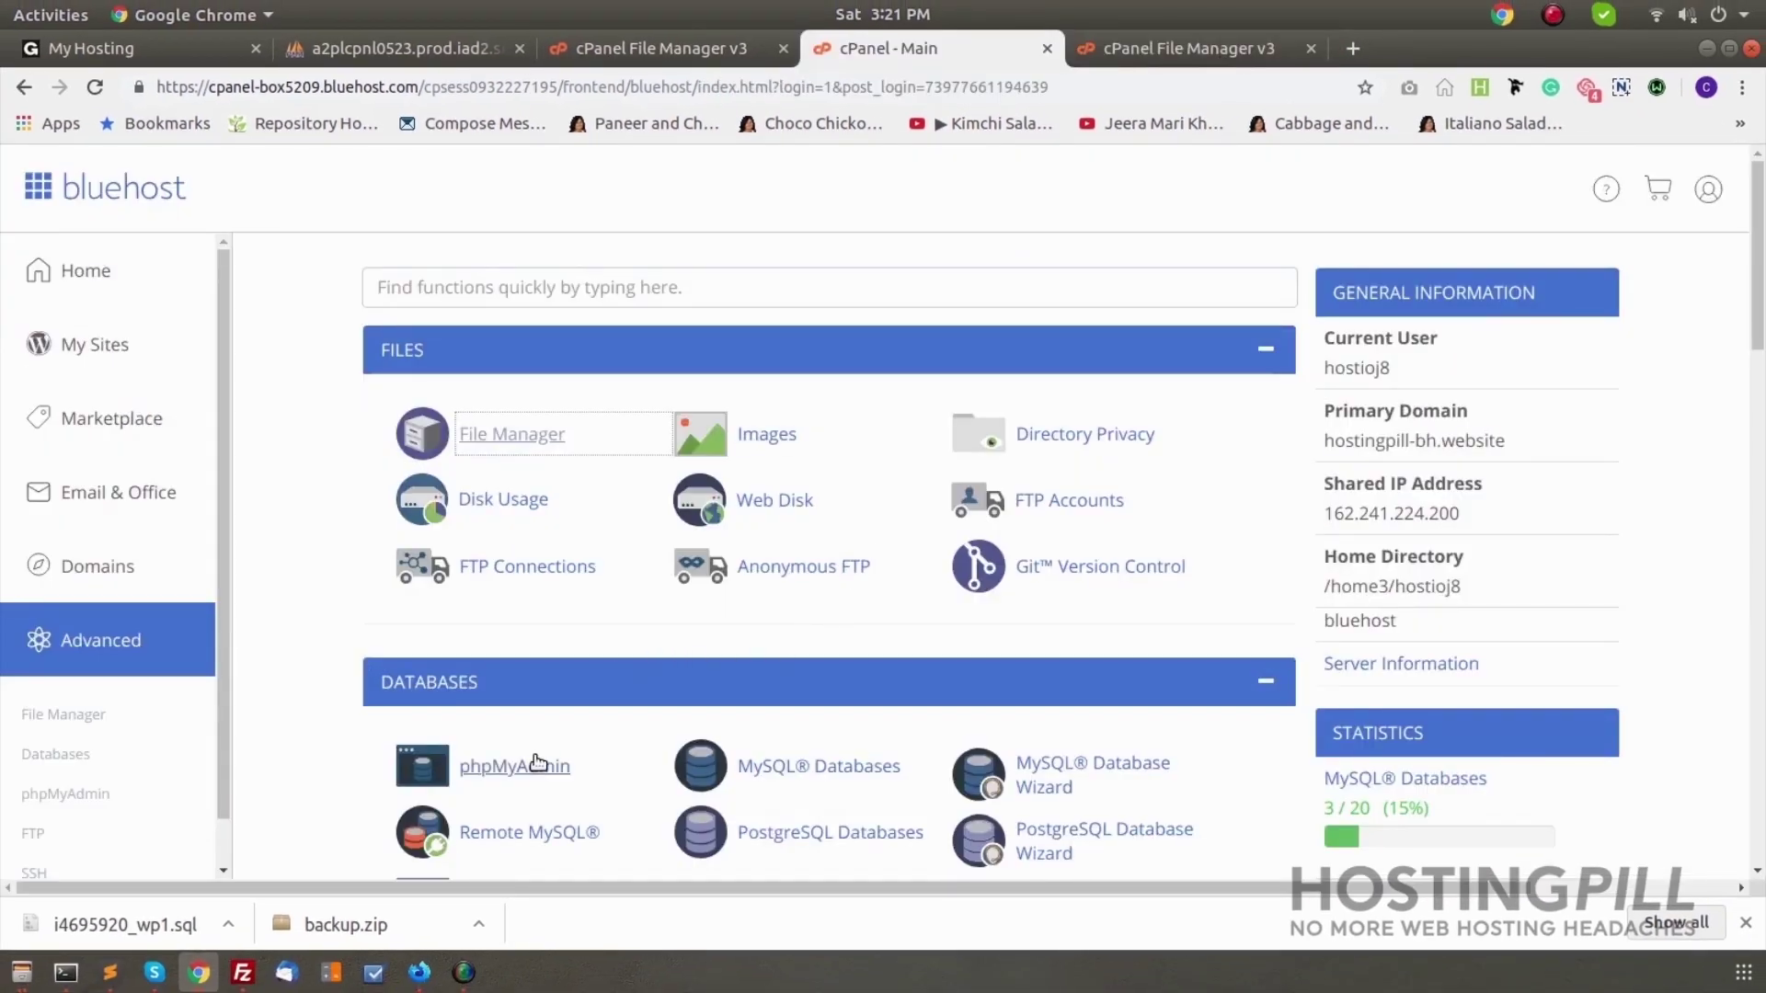
In Bluehost's phpMyAdmin Import page, bring up the file chooser for the exported SQL dump, then dismiss it
click(511, 766)
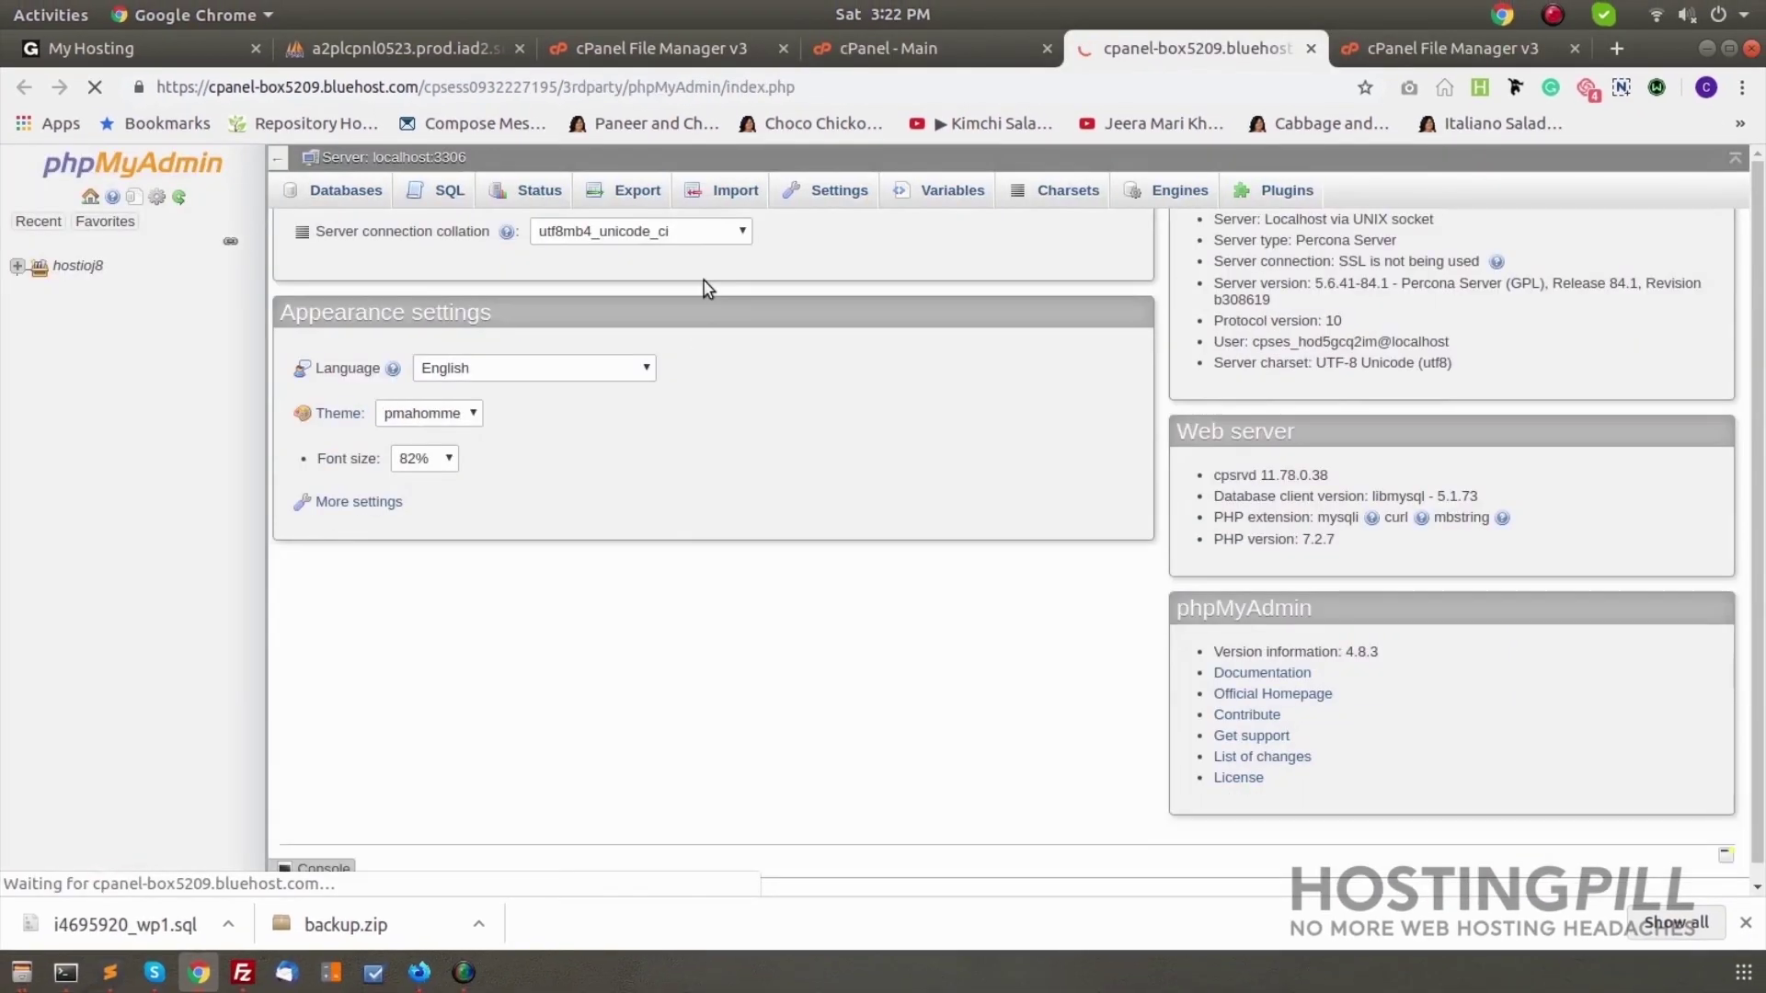
click(720, 193)
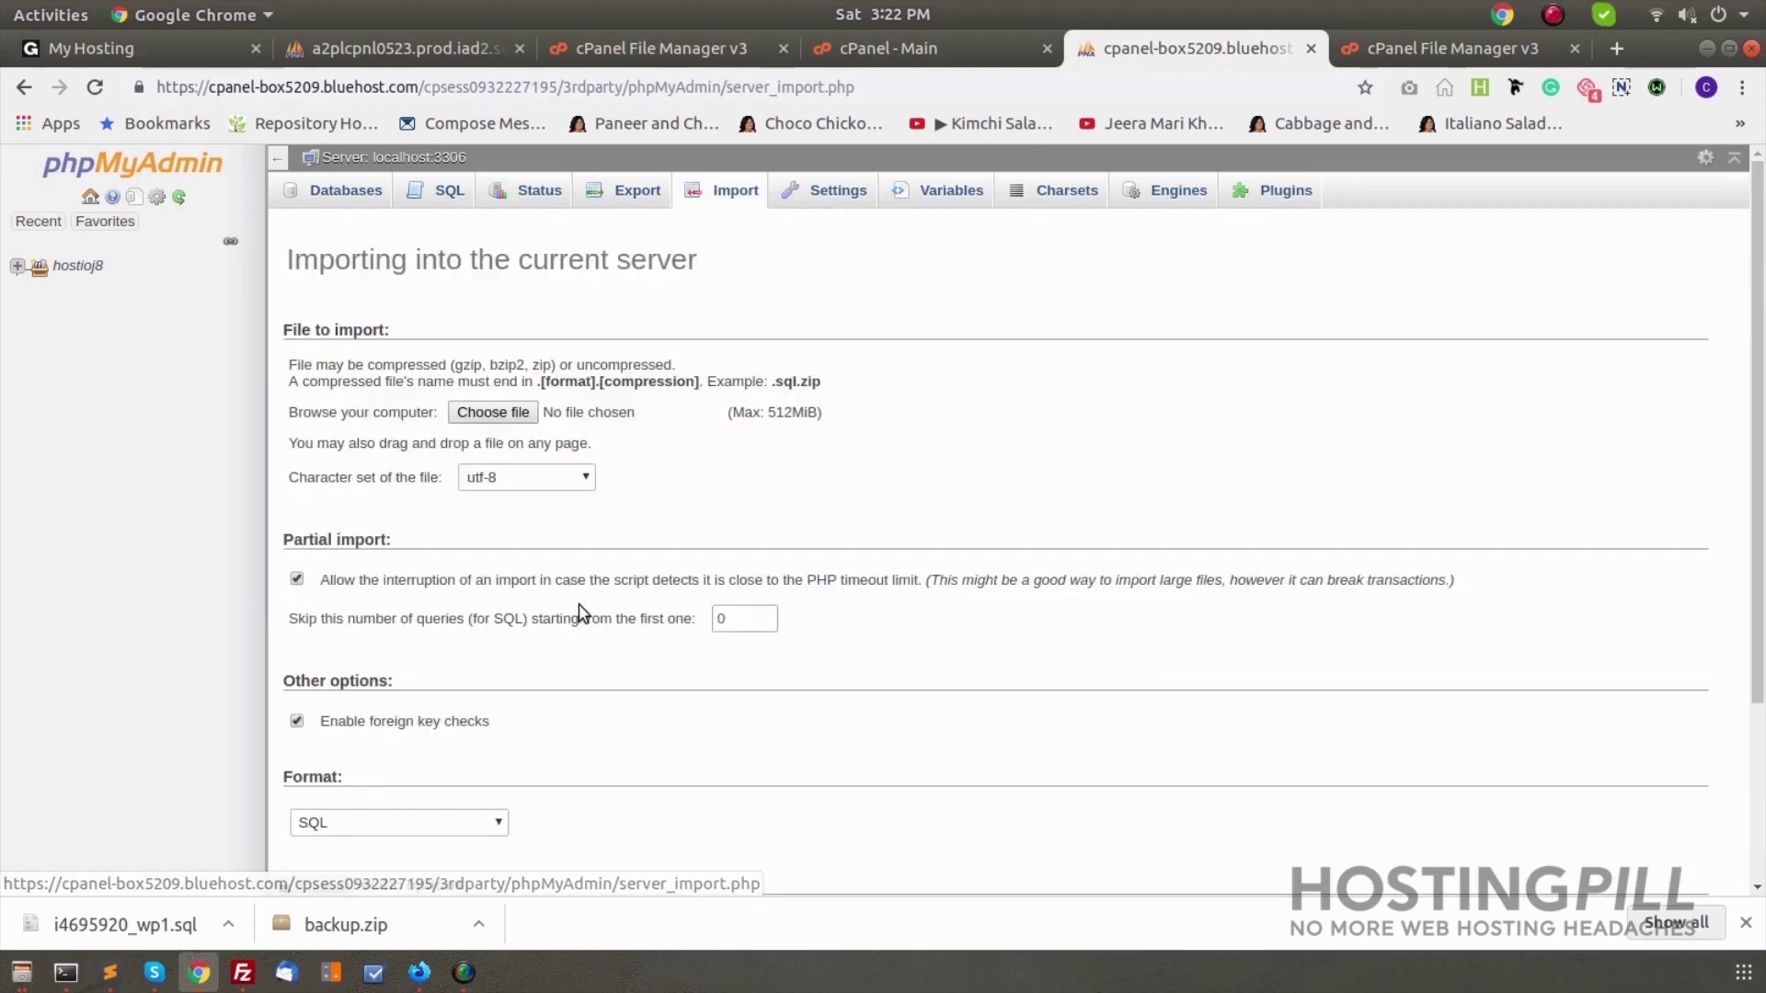
click(500, 415)
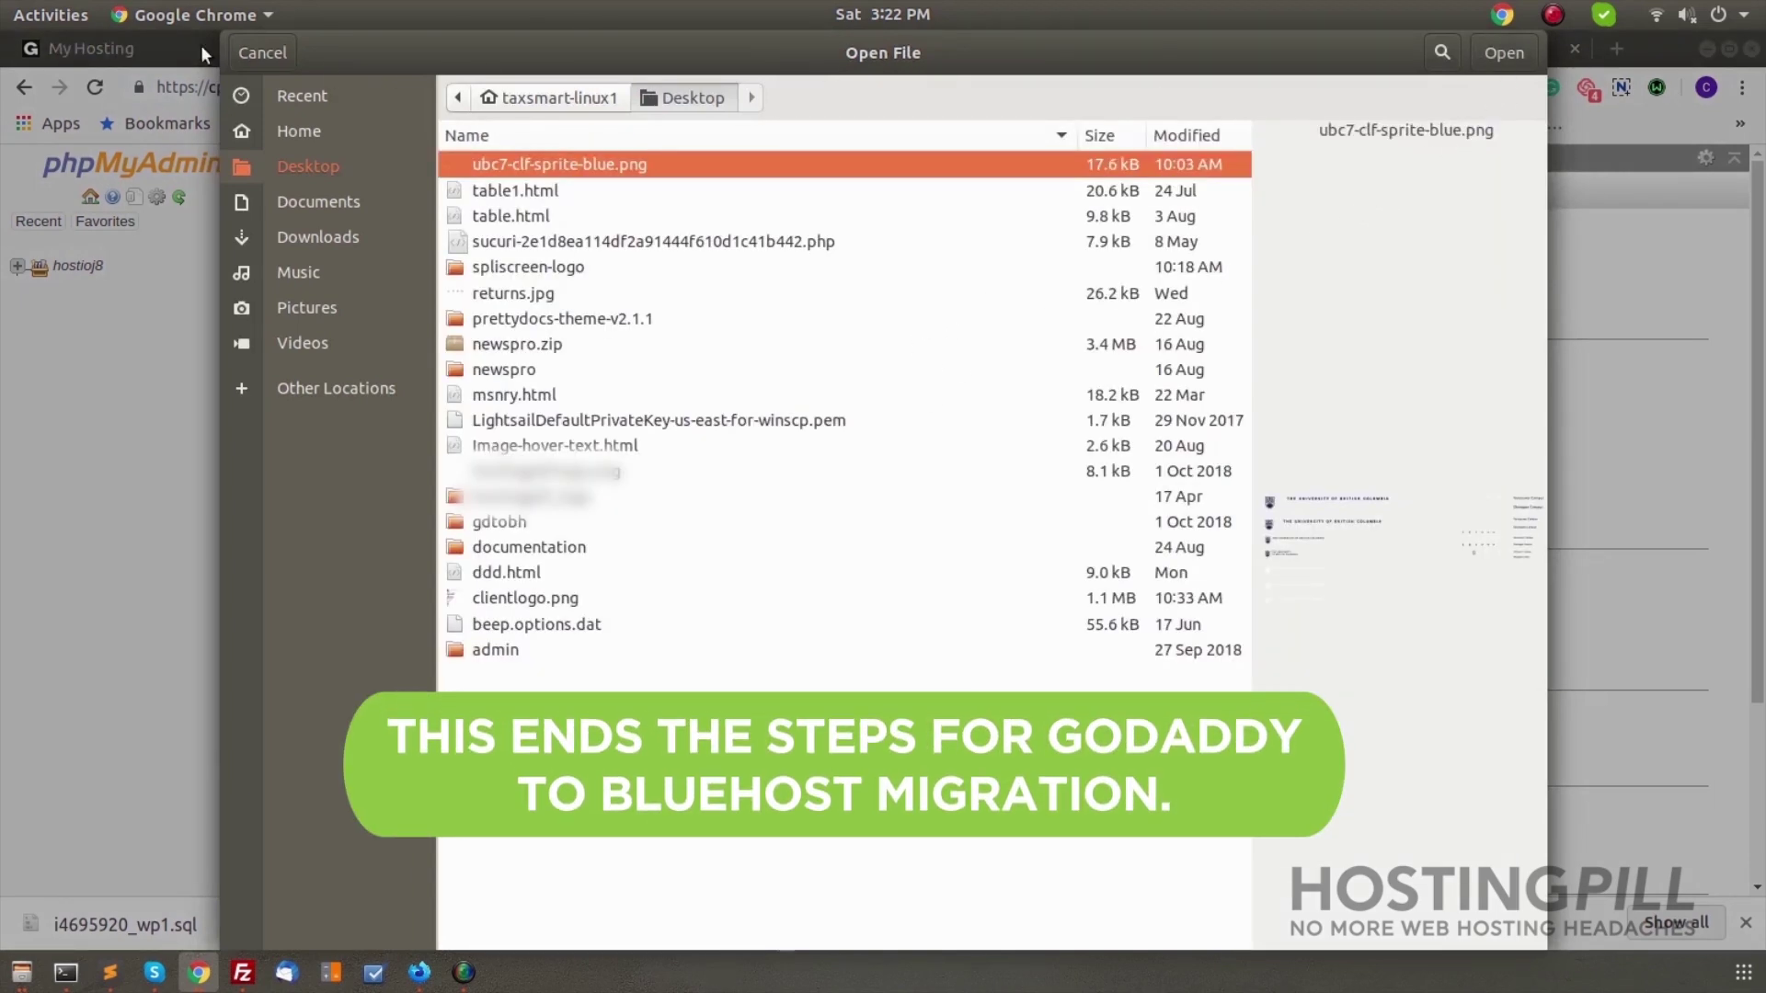
click(249, 53)
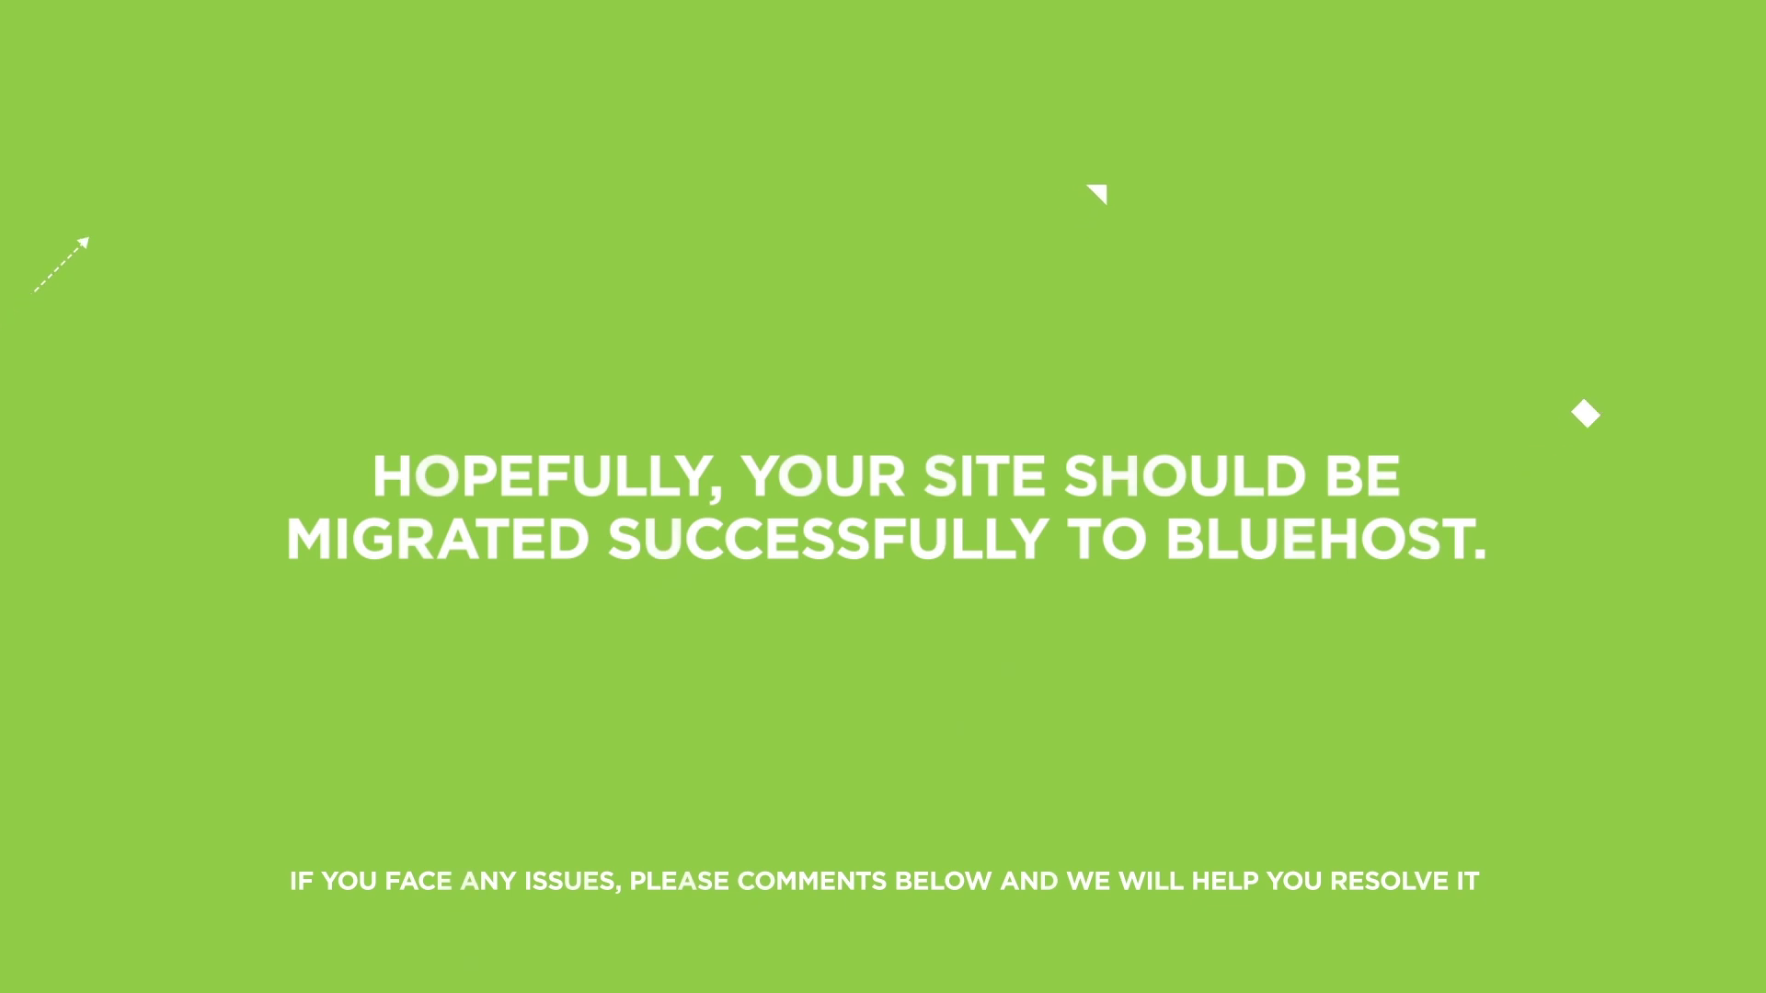